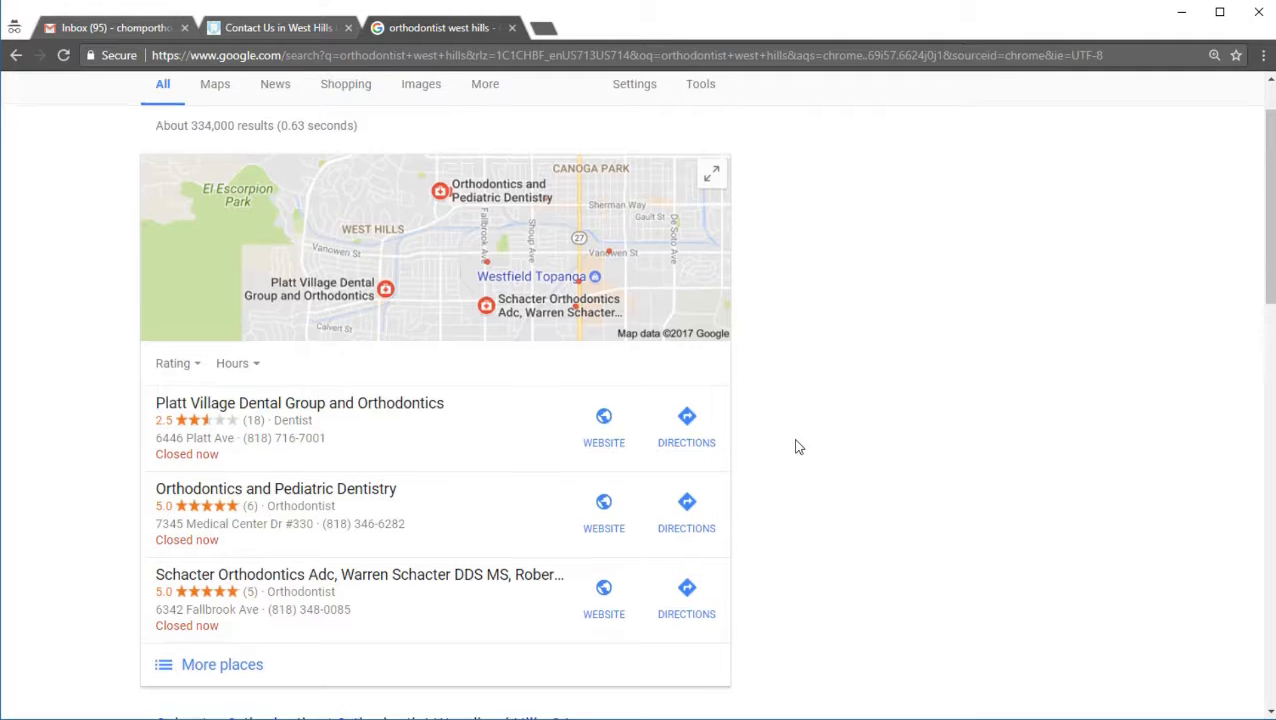
Step: Examine the search results for "orthodontist west hills", comparing the map listings and their ratings with the organic results below them
scroll(797, 447, up, 1)
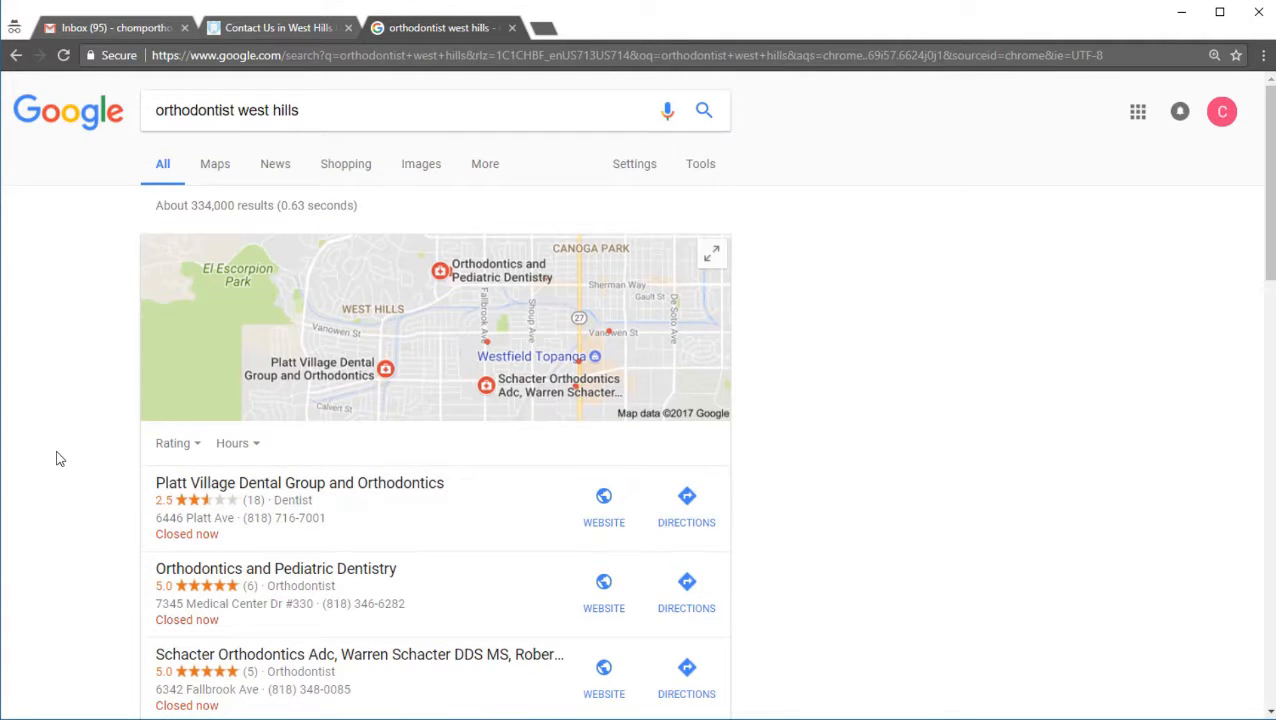
scroll(56, 458, down, 1)
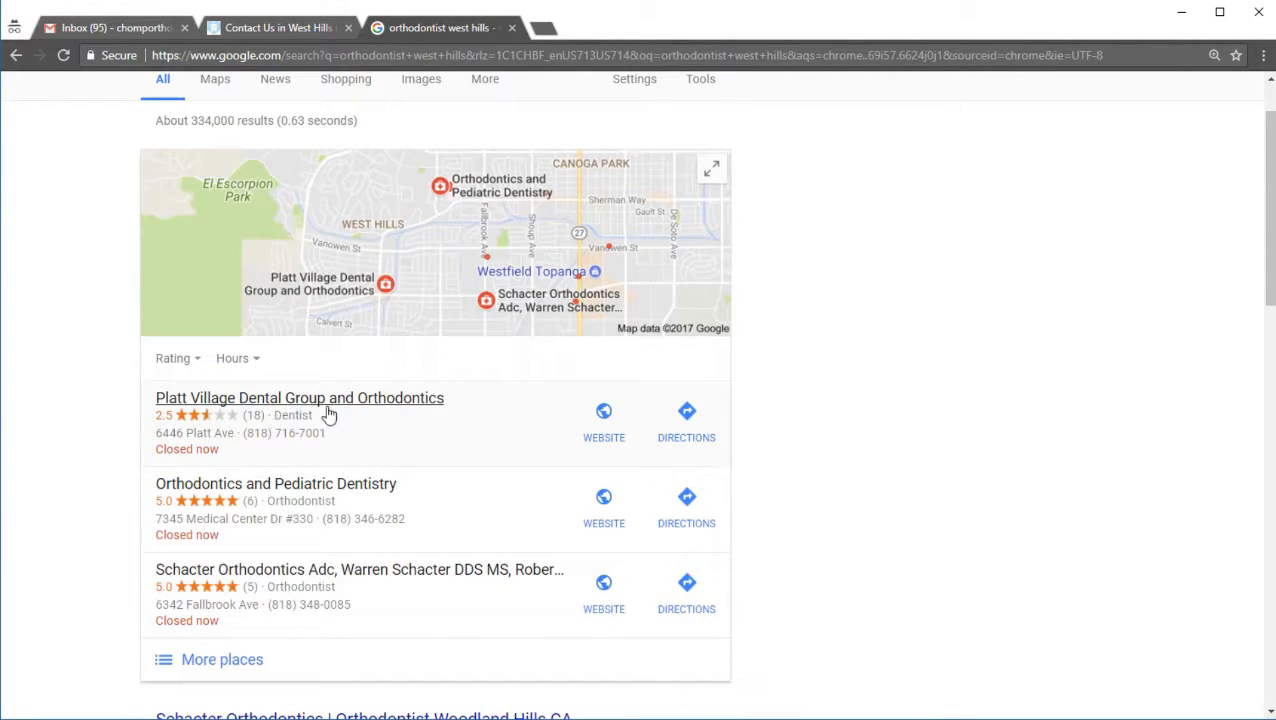
scroll(316, 413, up, 1)
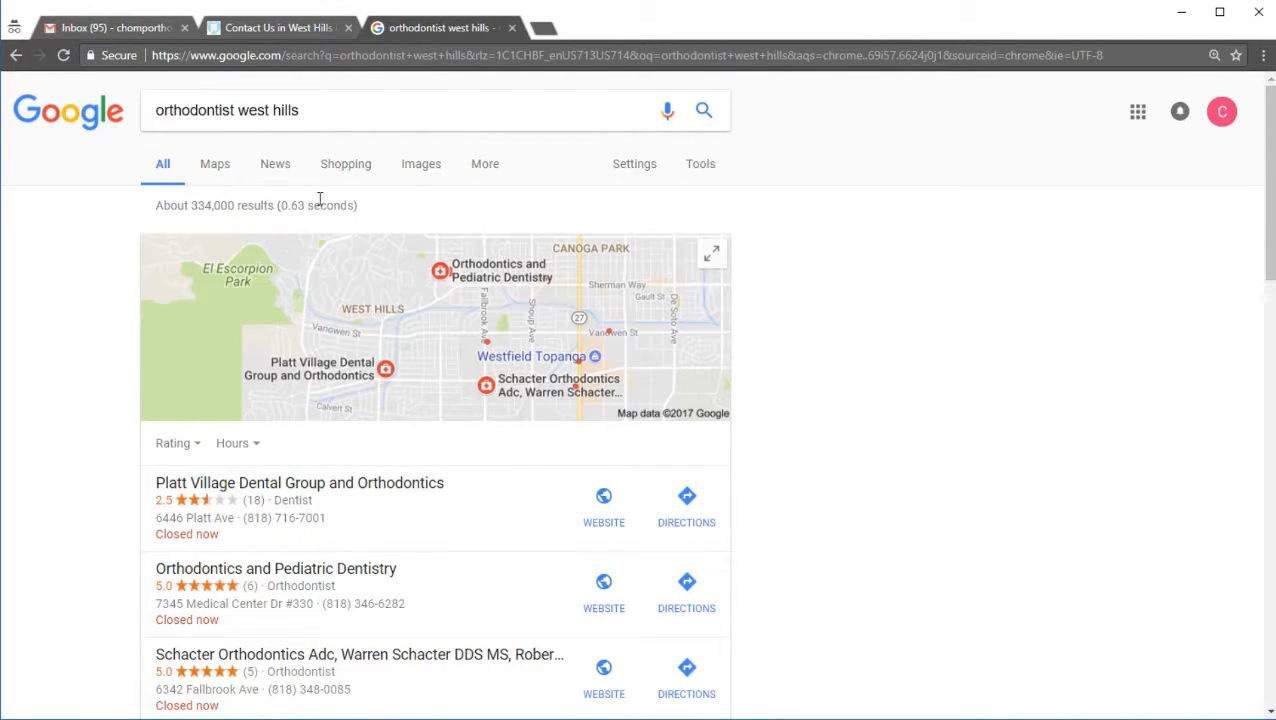
scroll(72, 514, down, 1)
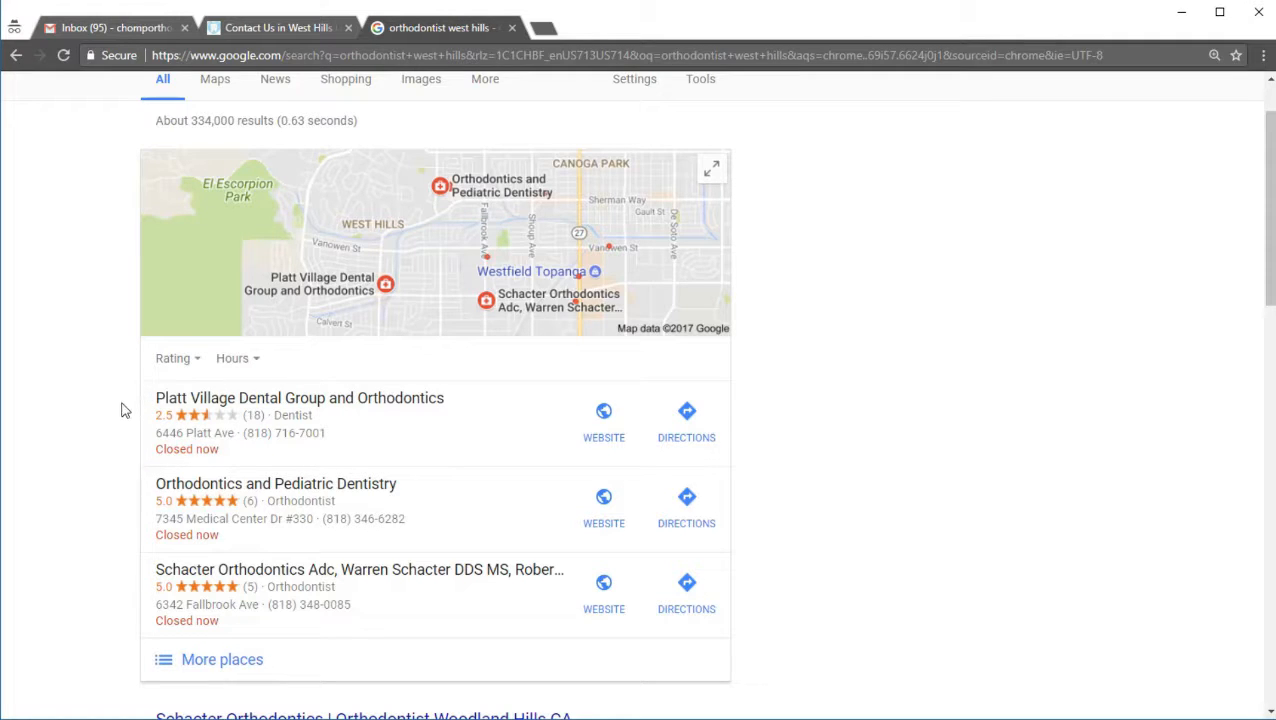
scroll(124, 410, down, 1)
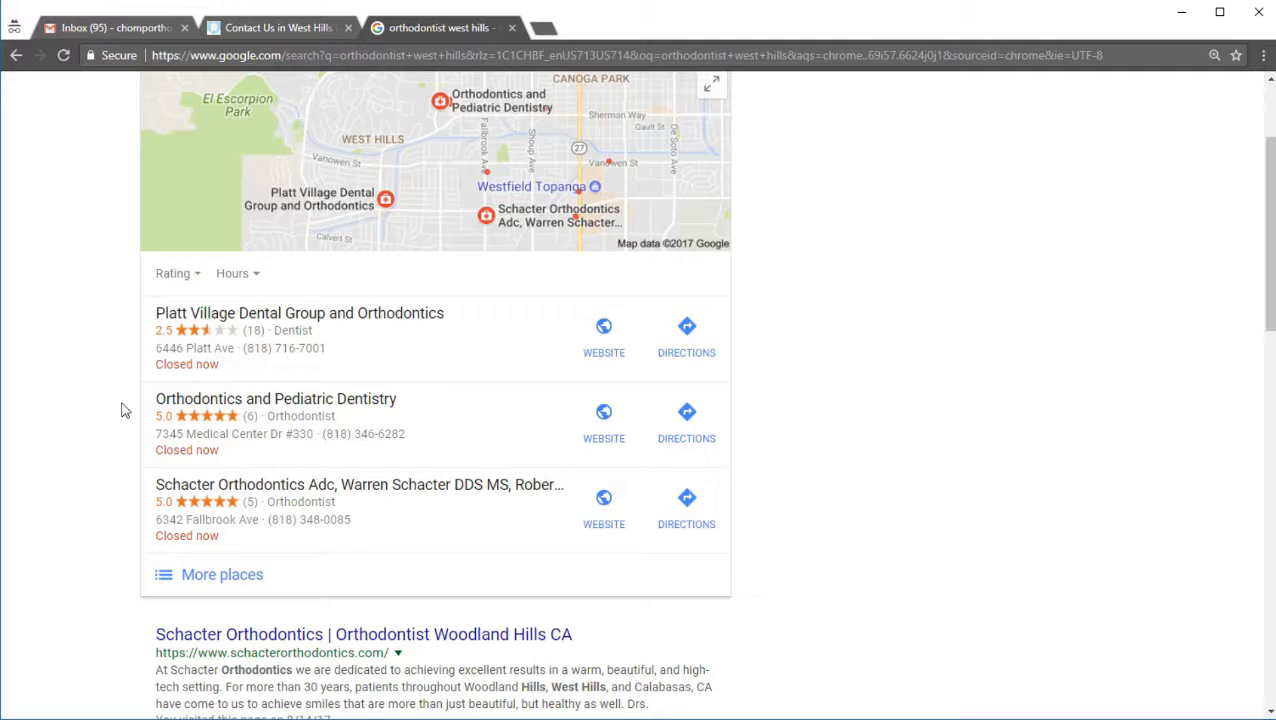
scroll(124, 410, down, 3)
scroll(124, 410, up, 5)
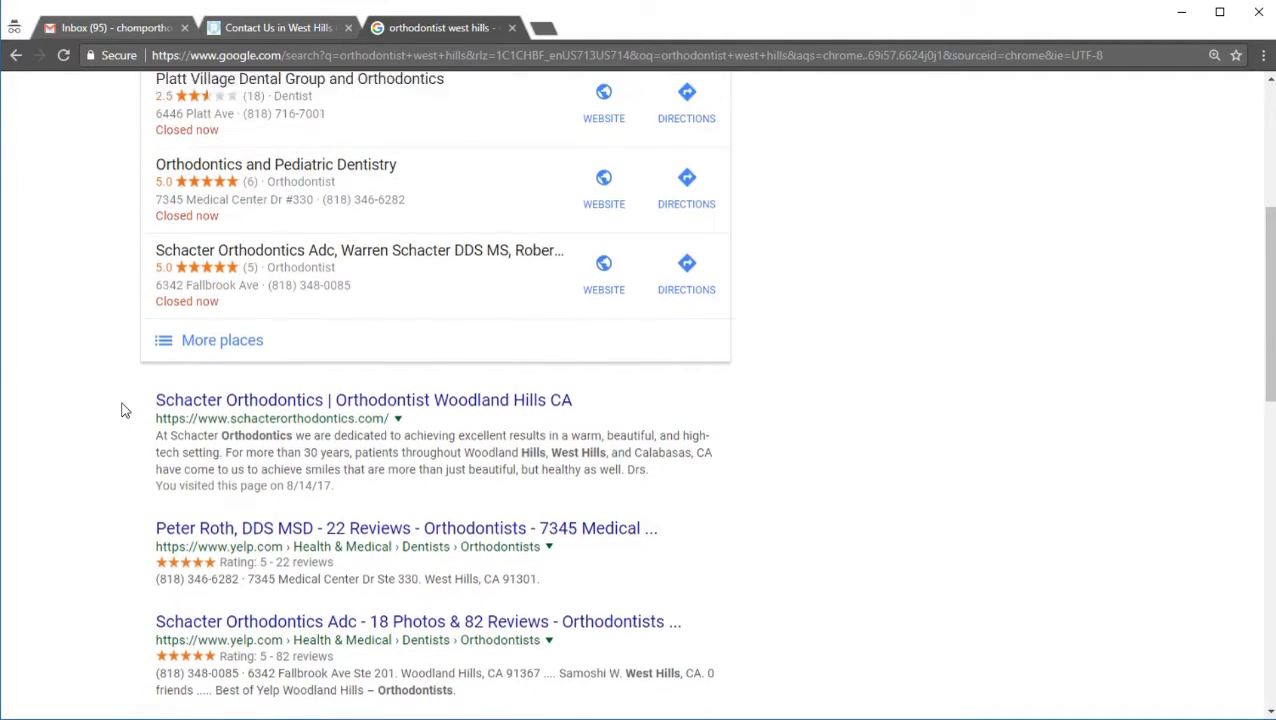
scroll(124, 410, down, 5)
scroll(124, 410, down, 3)
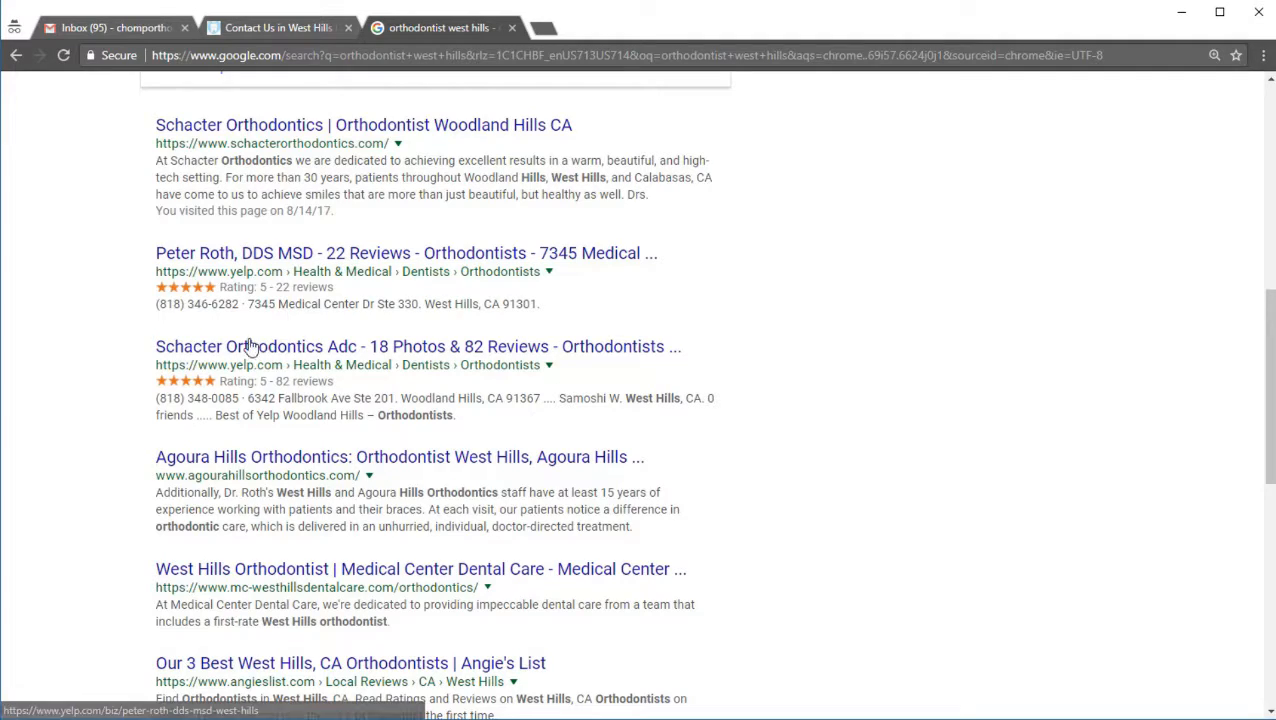
scroll(84, 495, down, 3)
scroll(84, 495, down, 1)
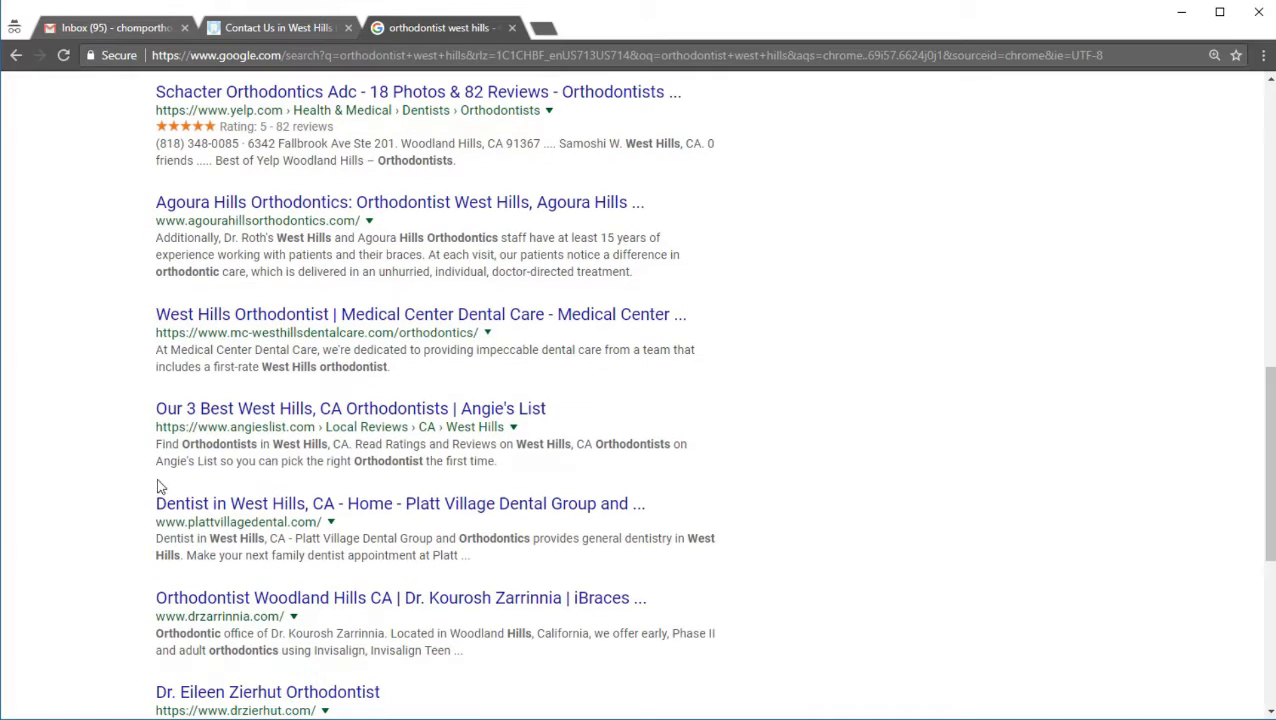
scroll(785, 500, up, 10)
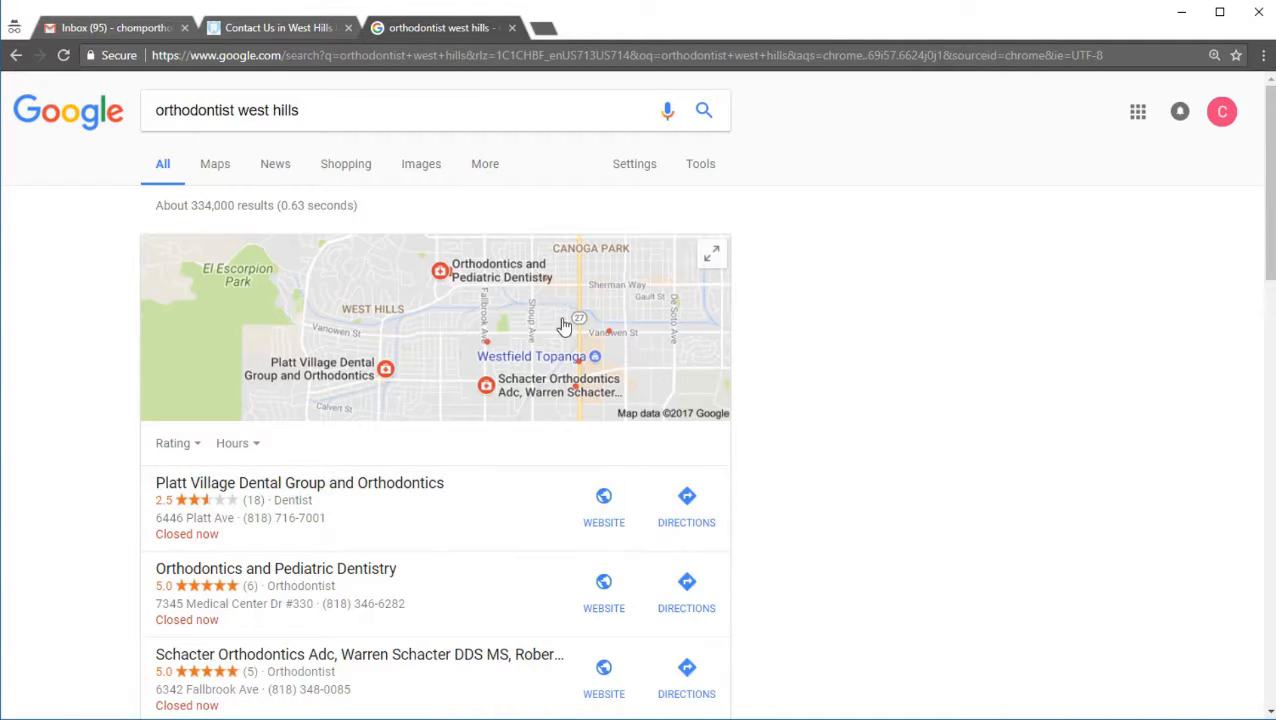
Step: Expand the local results map and examine the full list of orthodontist listings, including Chomp Orthodontics
click(708, 256)
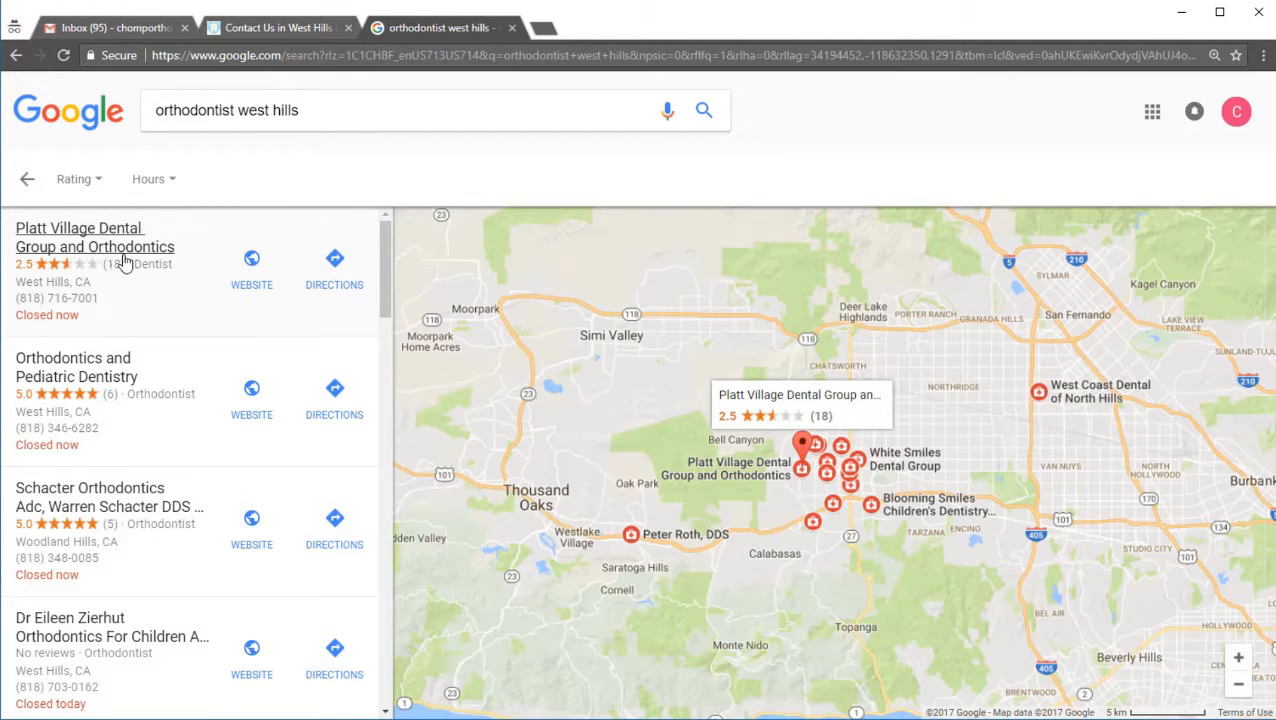
scroll(60, 490, down, 3)
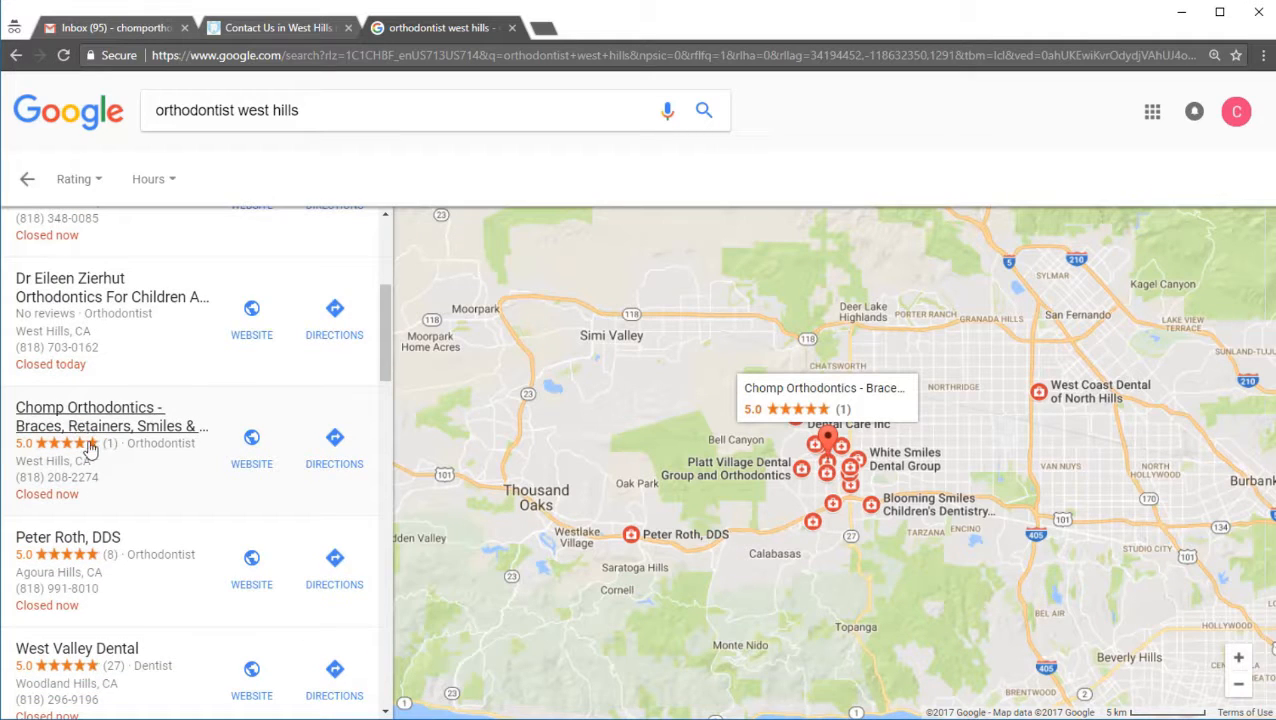
scroll(95, 430, up, 3)
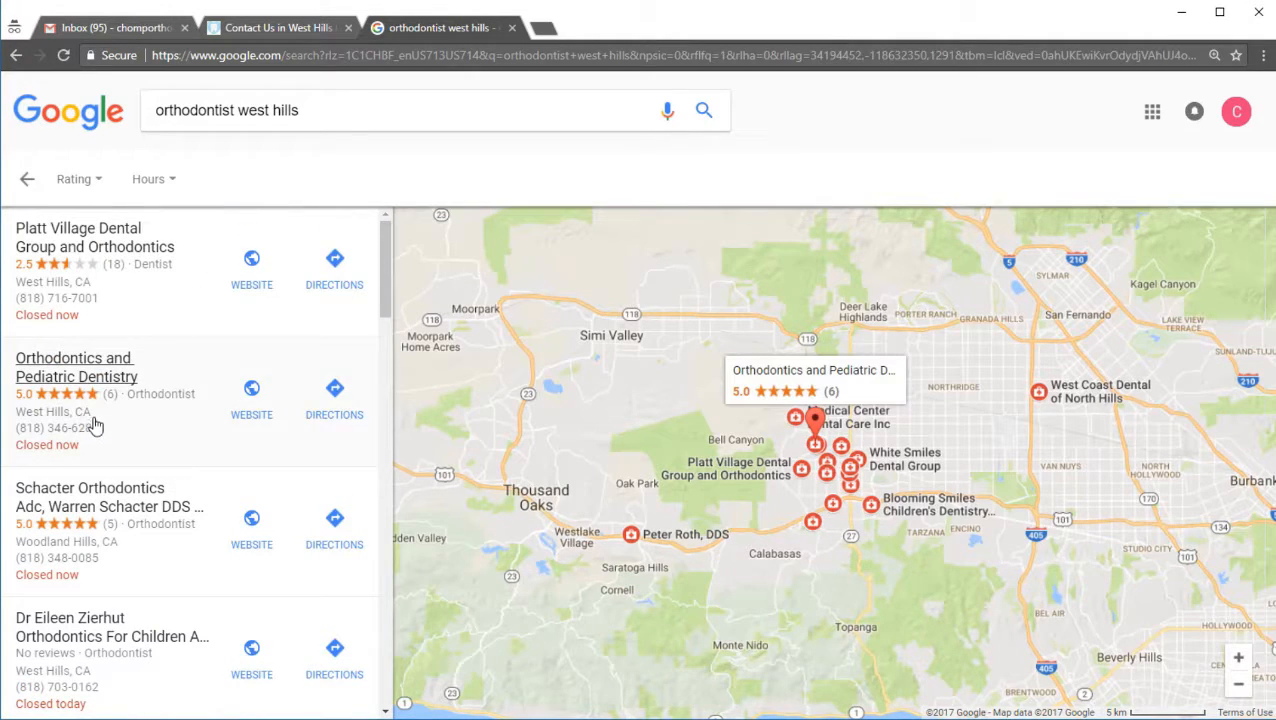
scroll(86, 530, down, 2)
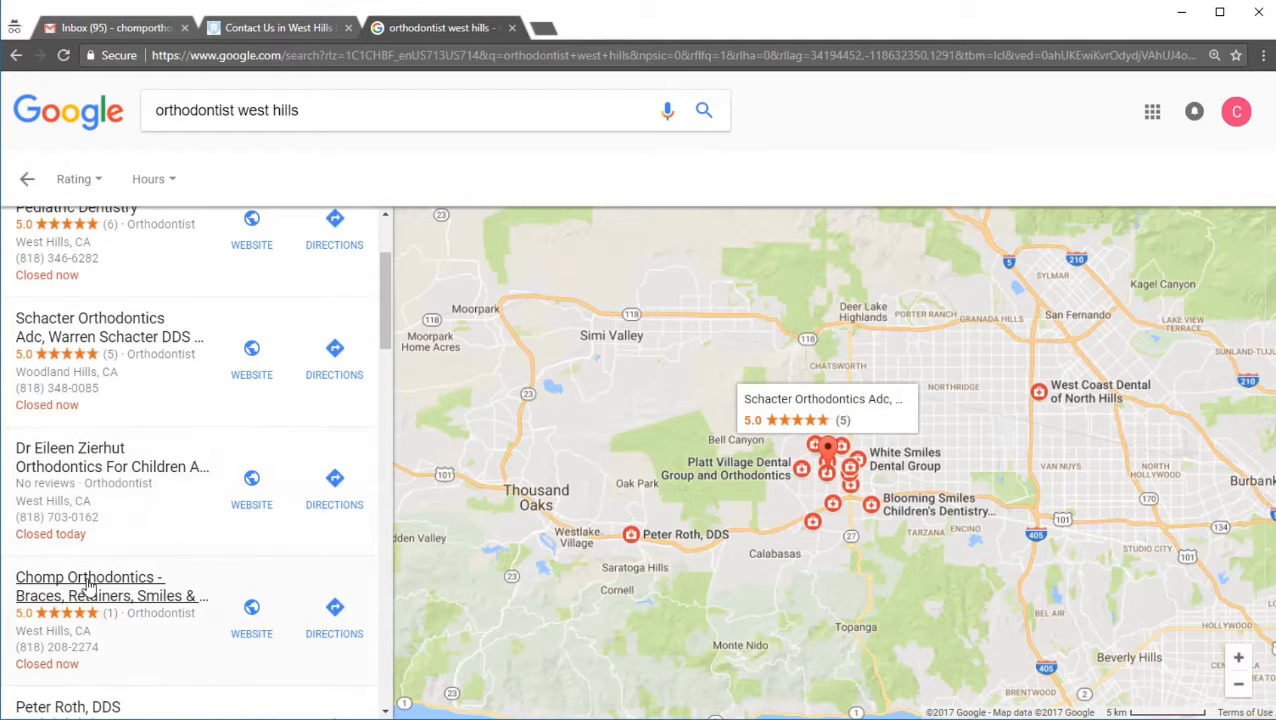
scroll(100, 597, up, 2)
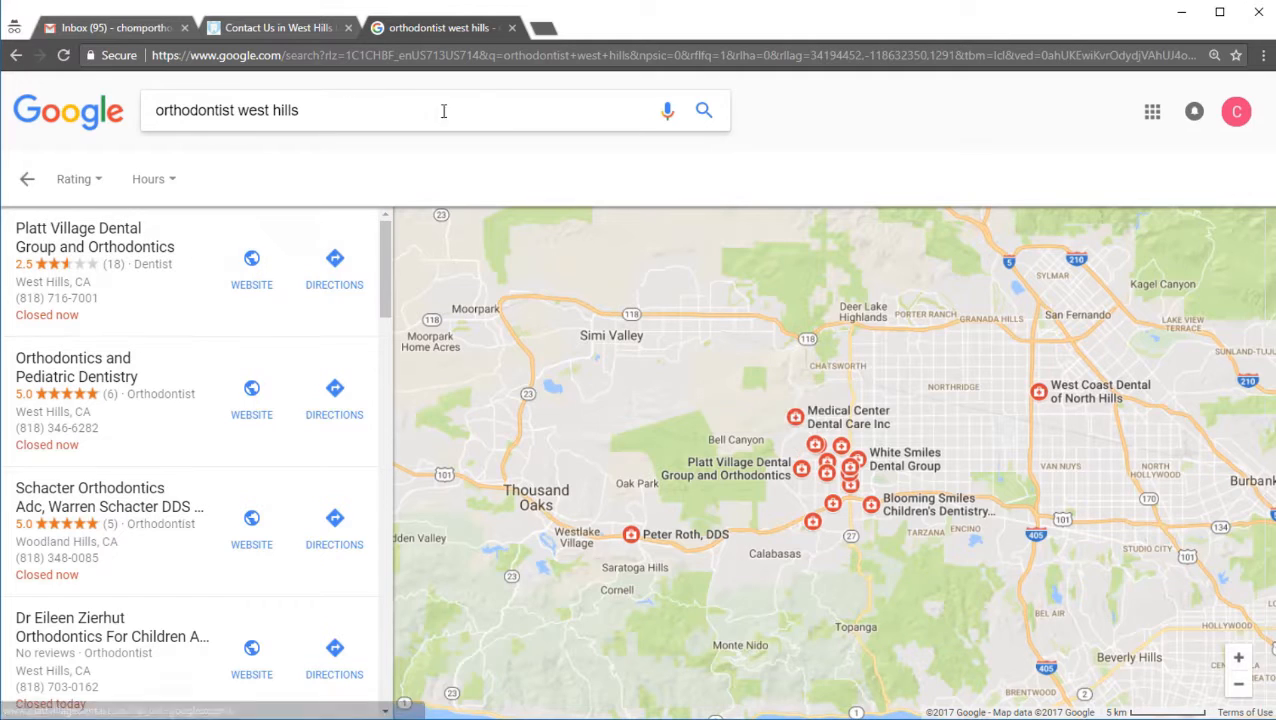
scroll(245, 450, down, 1)
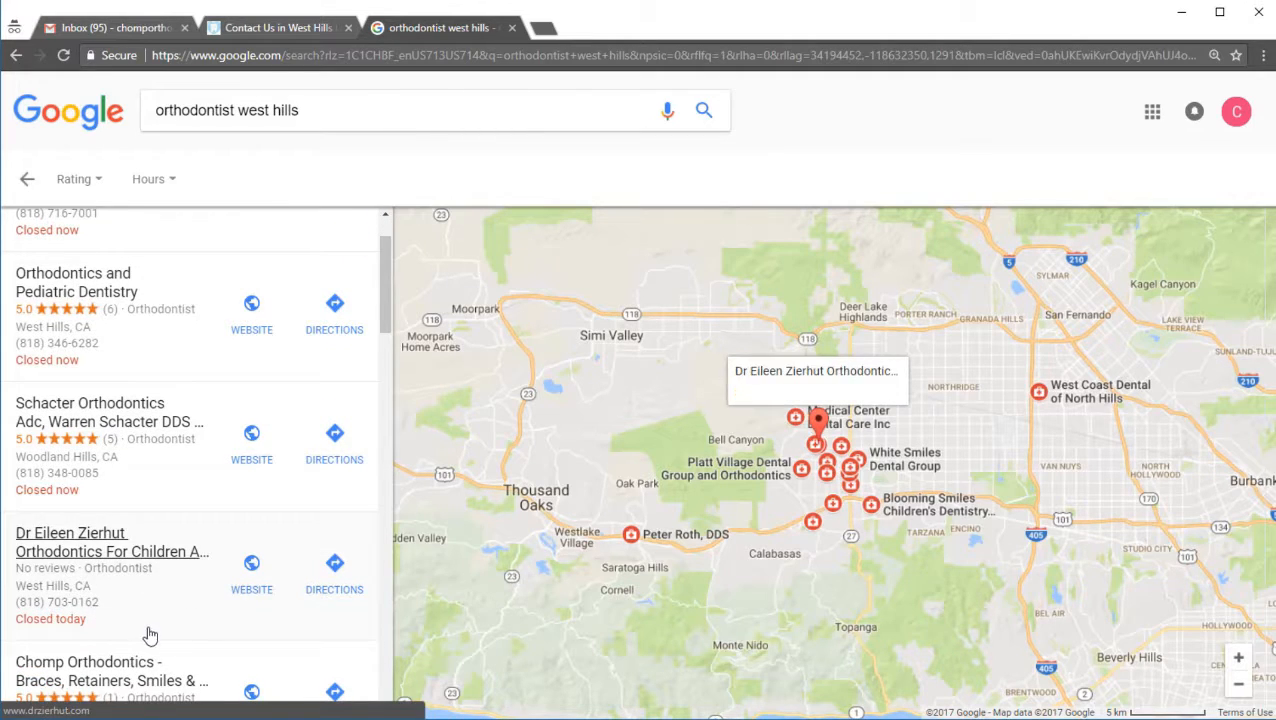
scroll(279, 379, up, 1)
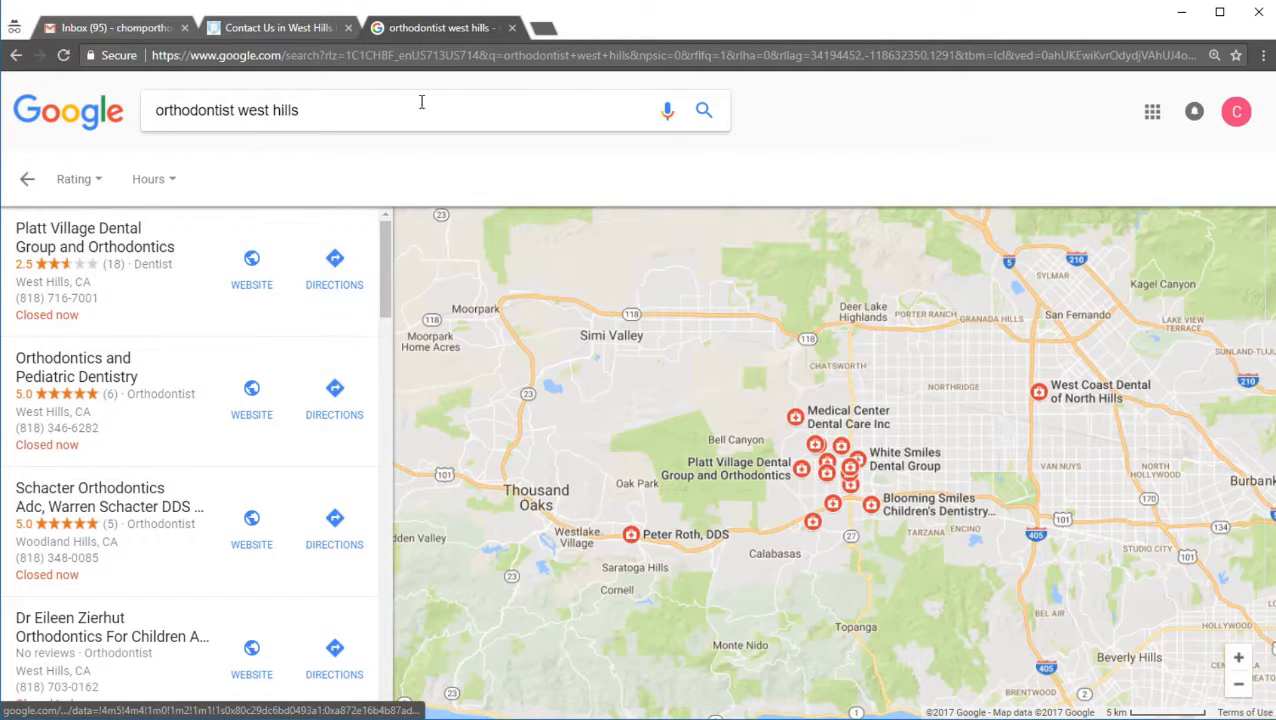
click(431, 58)
text(google my b)
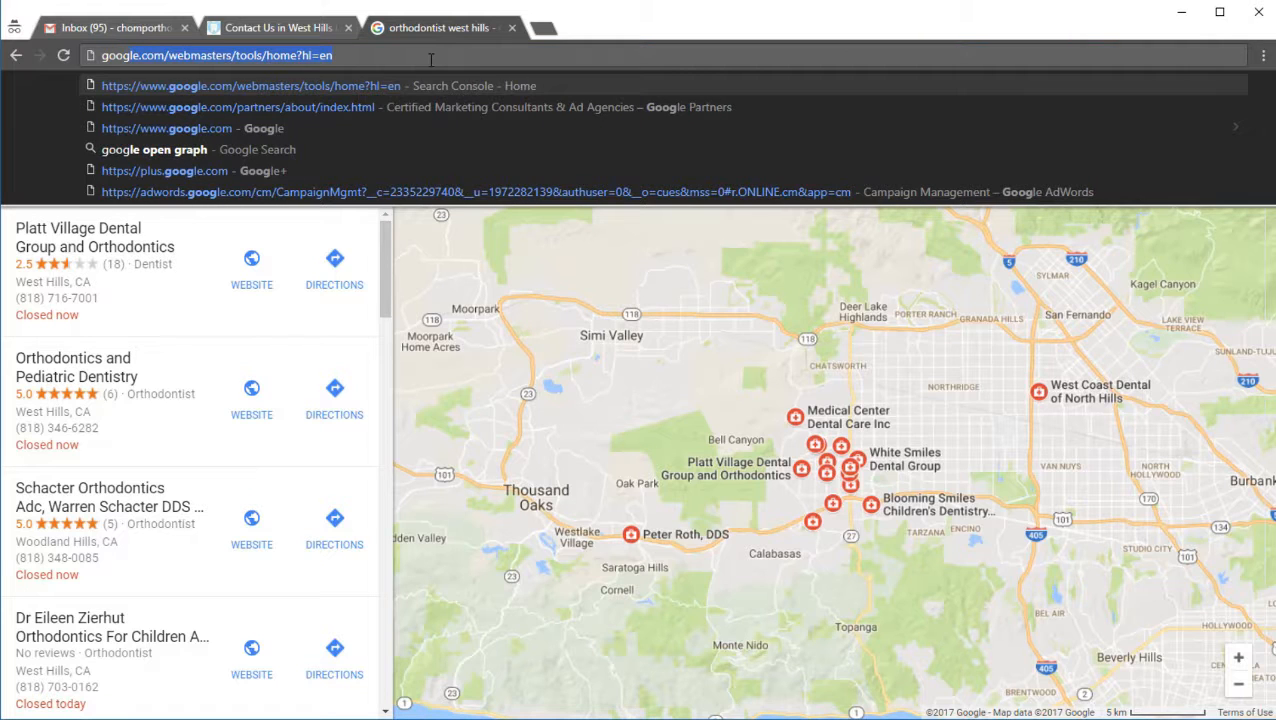
text(usines)
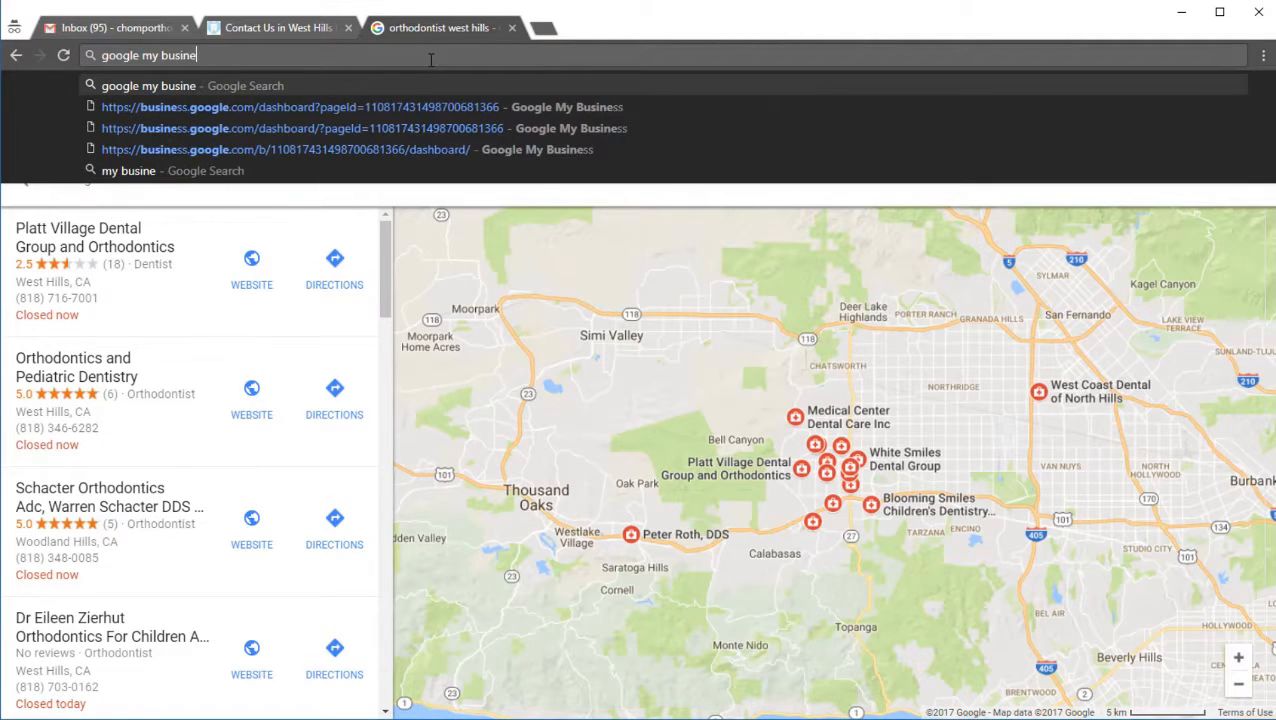
key(Return)
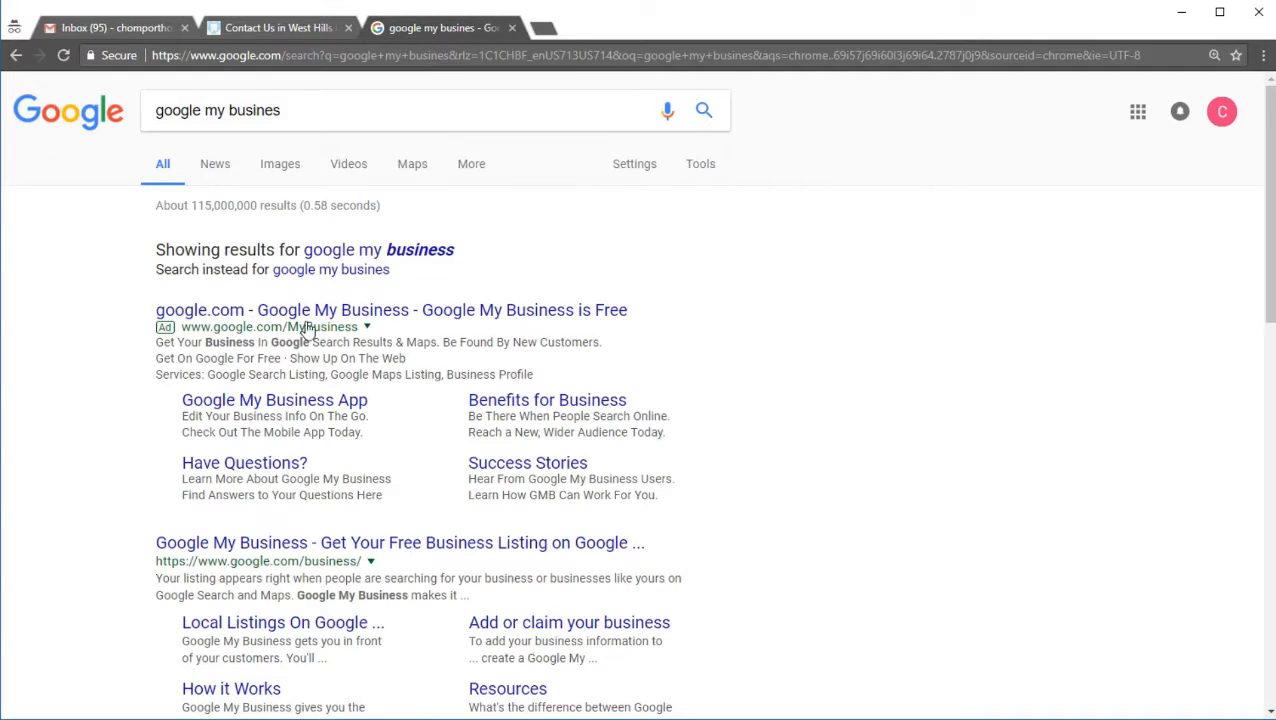
click(285, 544)
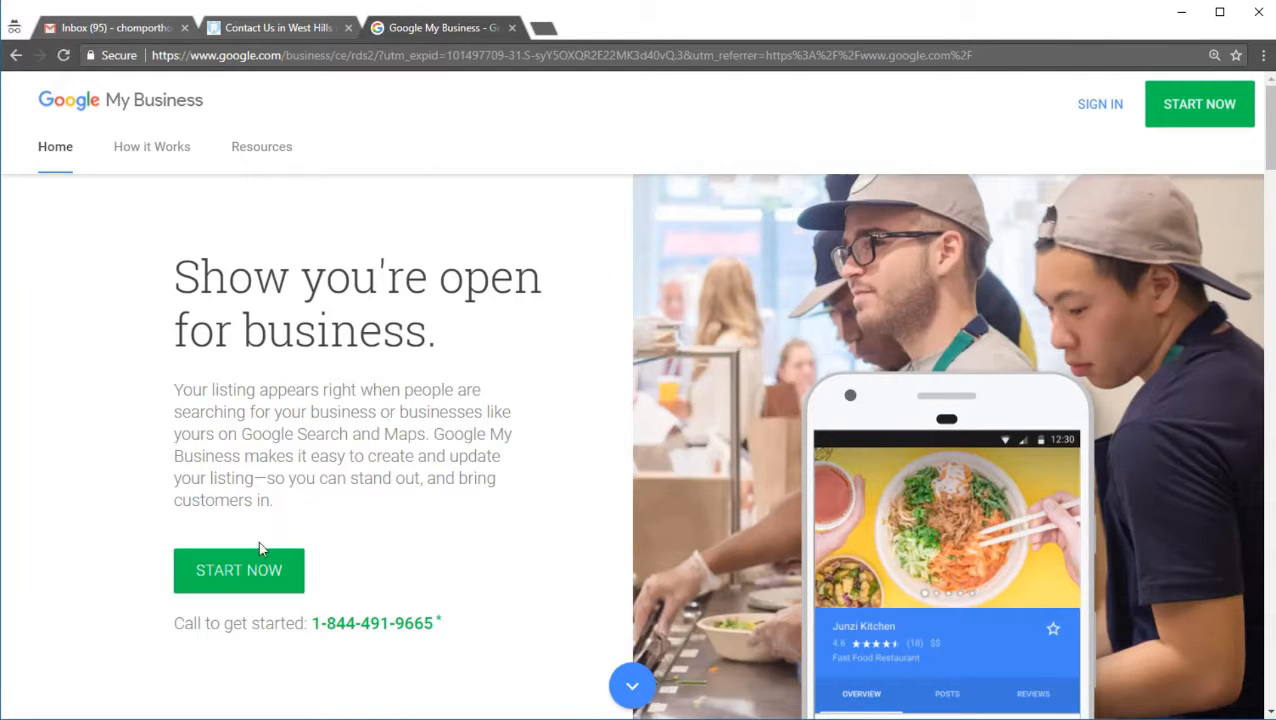
click(263, 563)
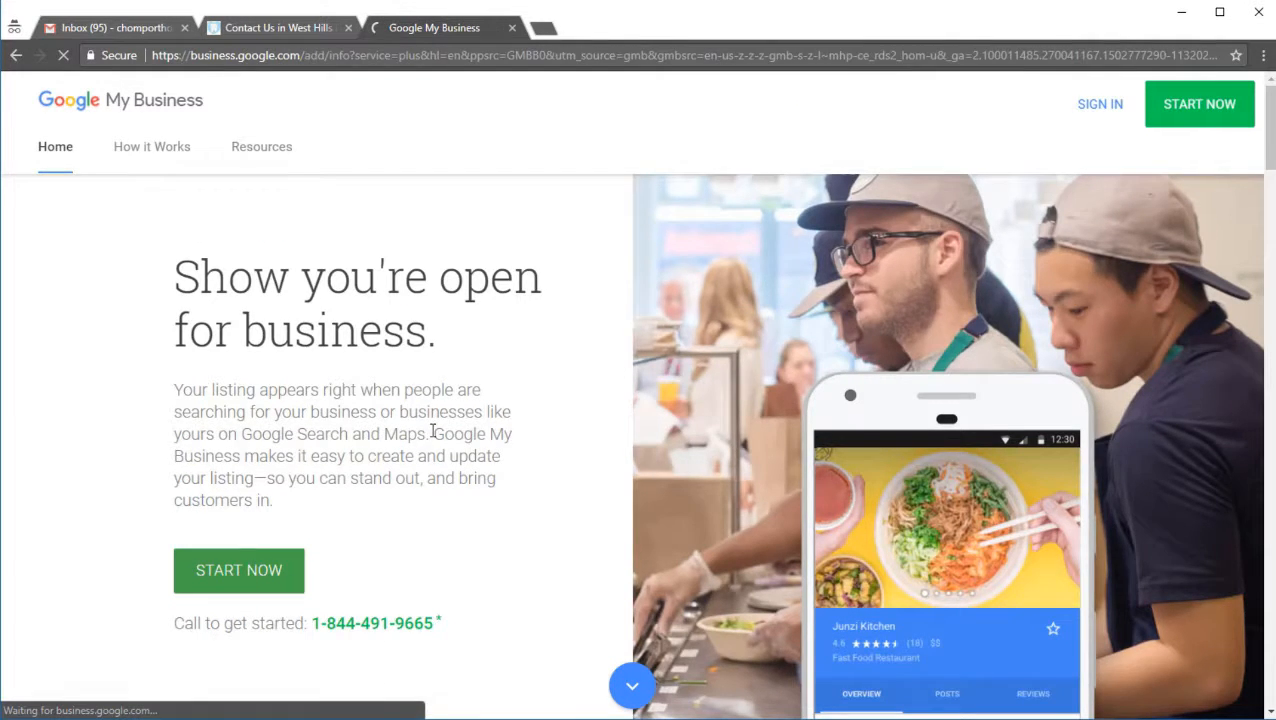
key(ctrl+w)
Step: Search for "google my business" in a new browser tab, open the official Google My Business site and start a new listing
key(ctrl+t)
text(google m)
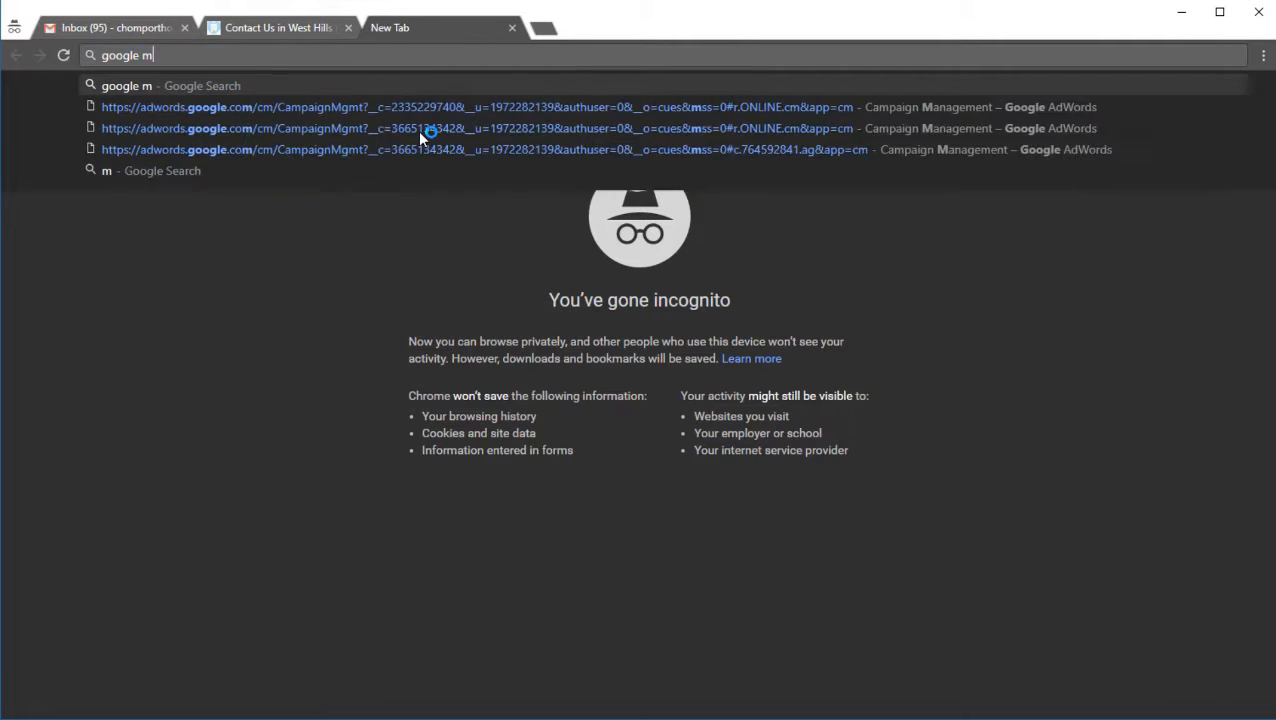
text(y business)
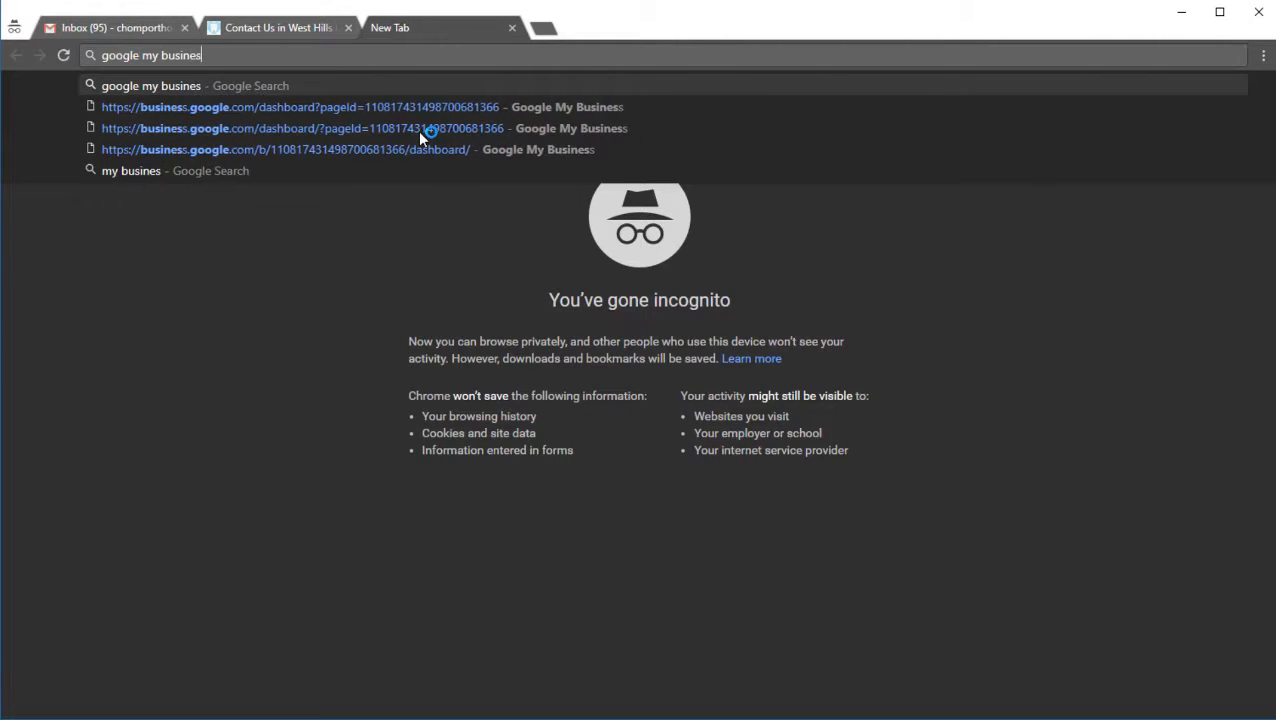
key(Return)
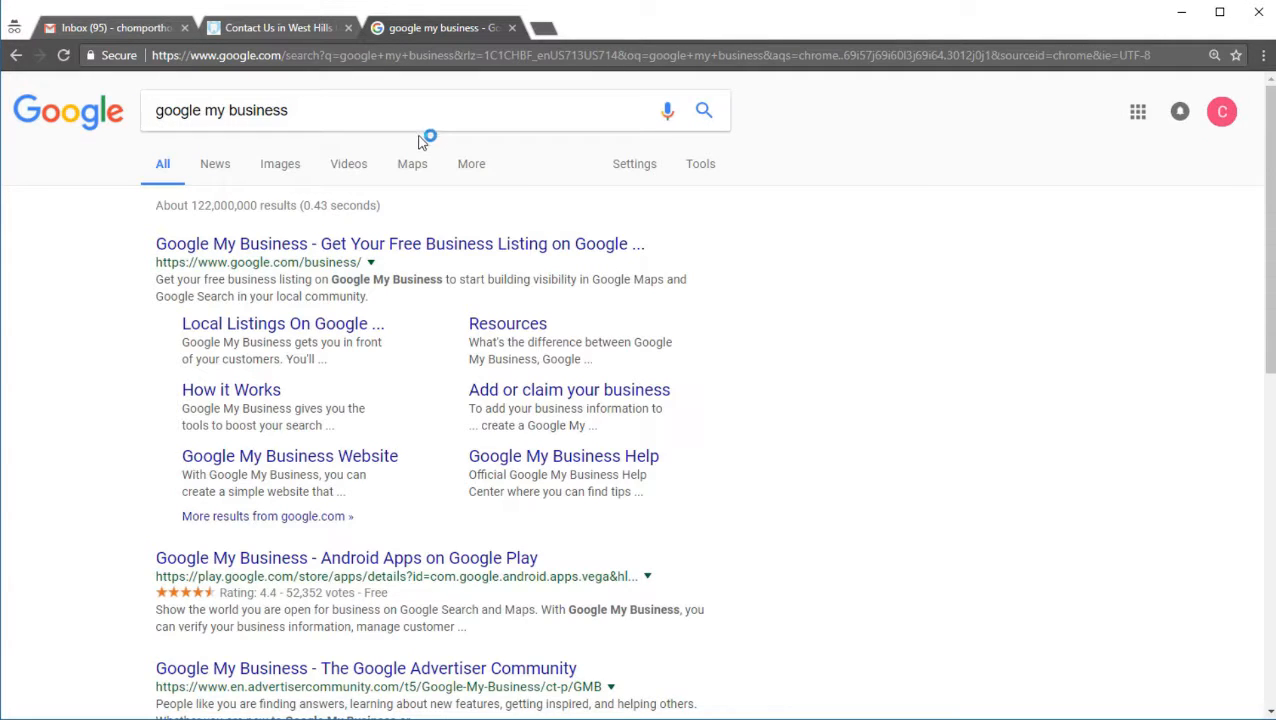
click(387, 245)
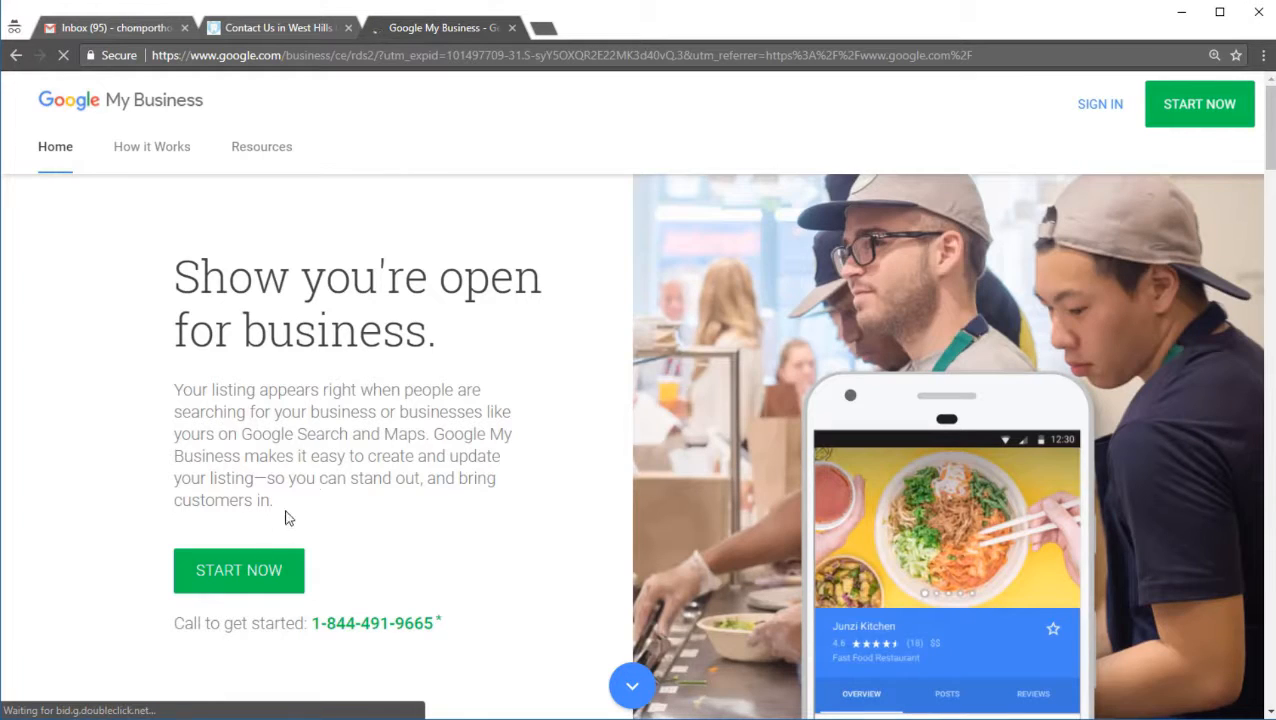
click(262, 570)
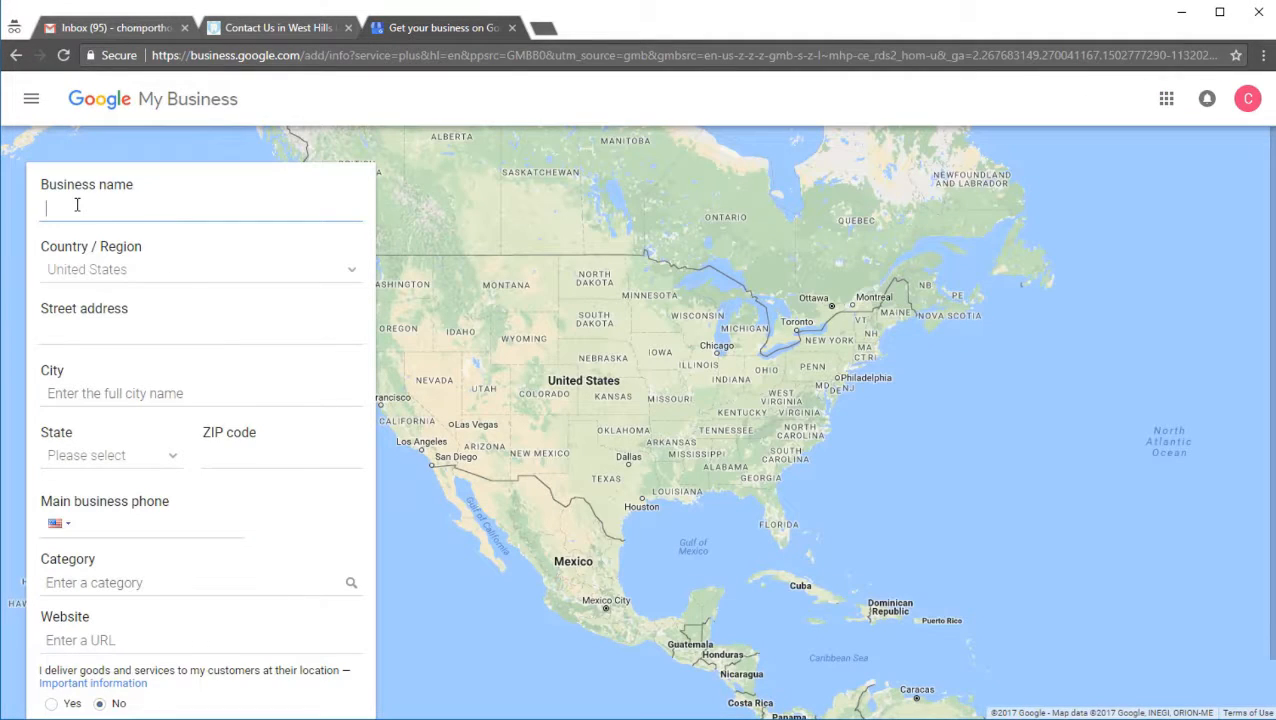
Step: Enter "Chomp Dentistry" as the business name, keep United States as the country and proceed to the street address
click(77, 204)
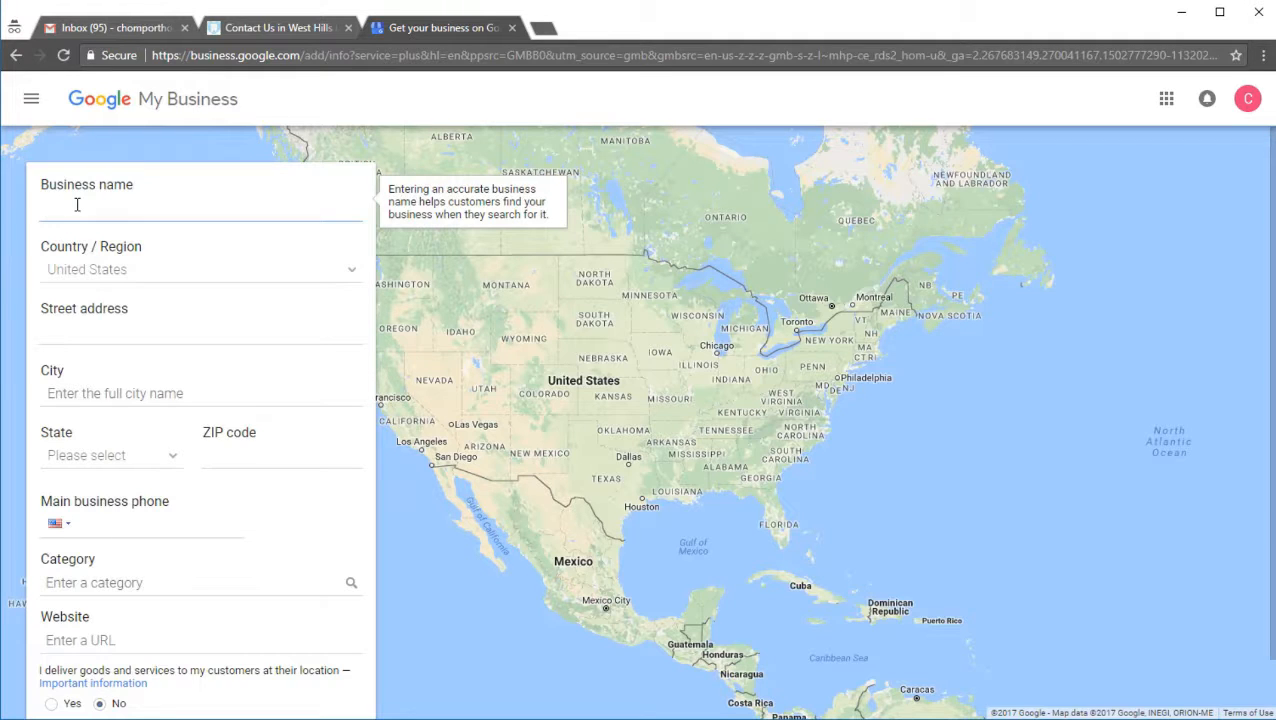
text(Chomp Dens)
key(Tab)
key(Tab)
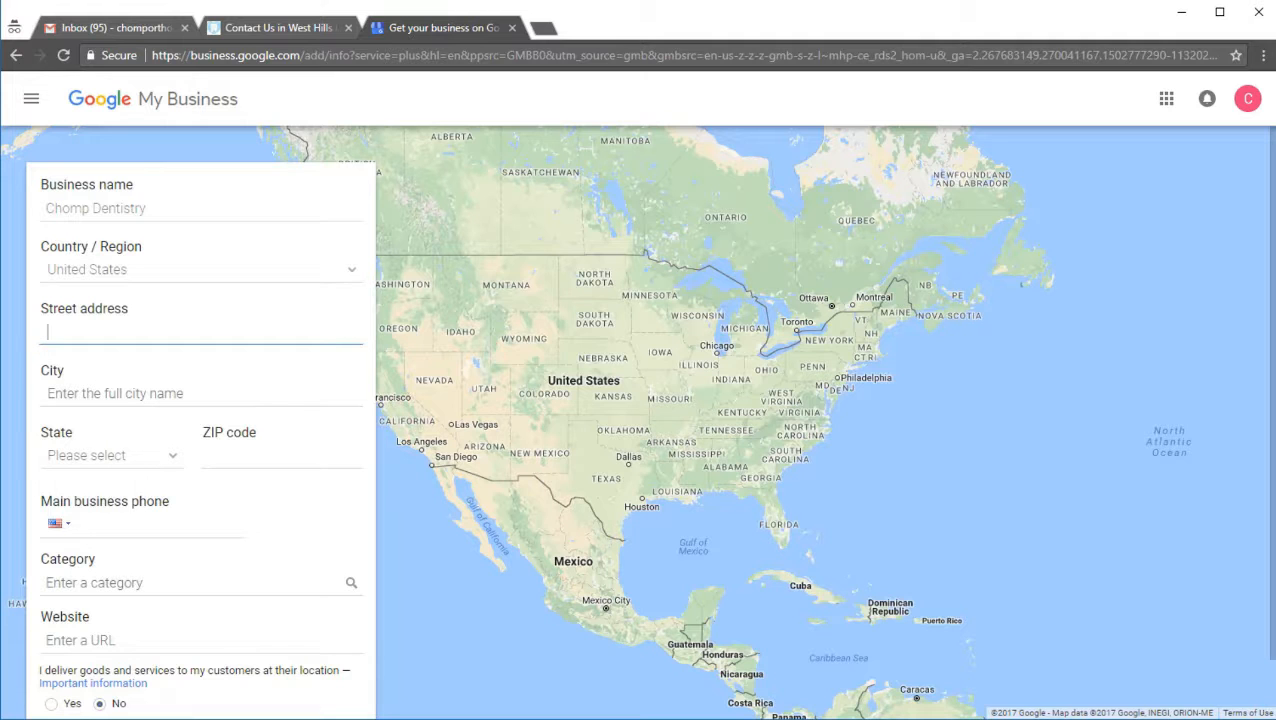
Step: Copy the street address from the Excel workbook's Business Info sheet into the listing's street address, with the suite number changed to 120
key(alt+Tab)
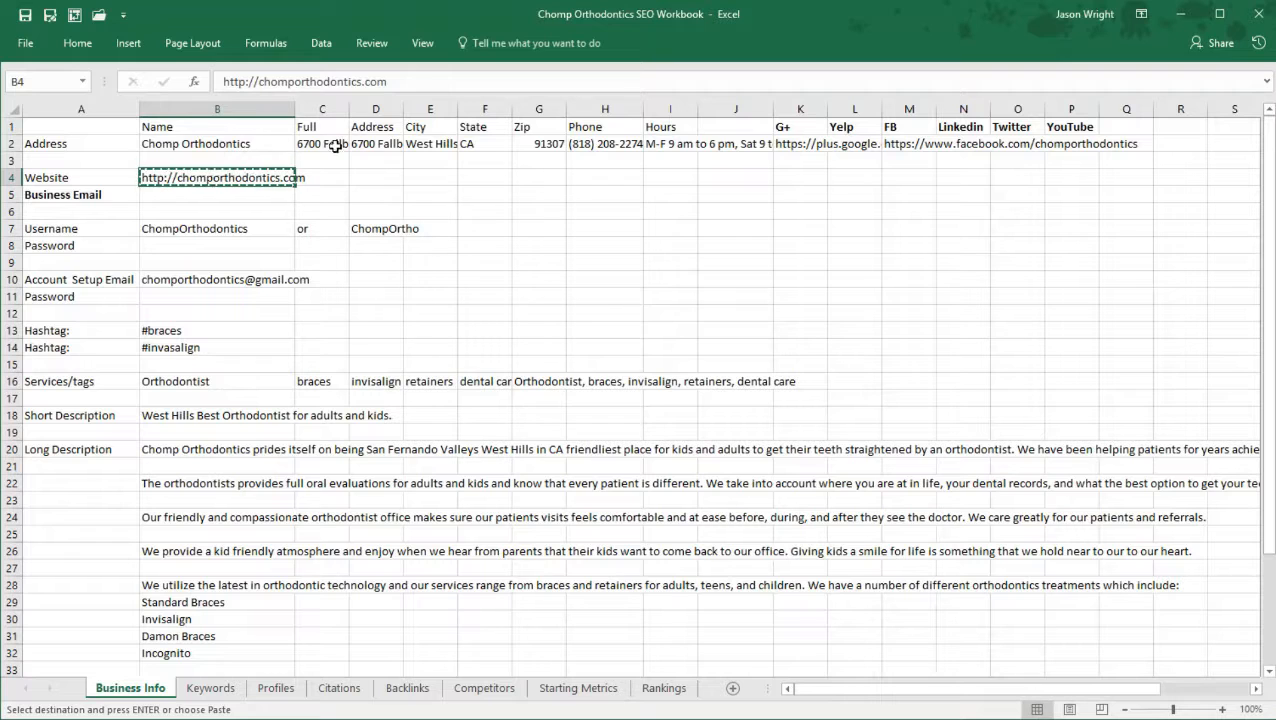
click(360, 144)
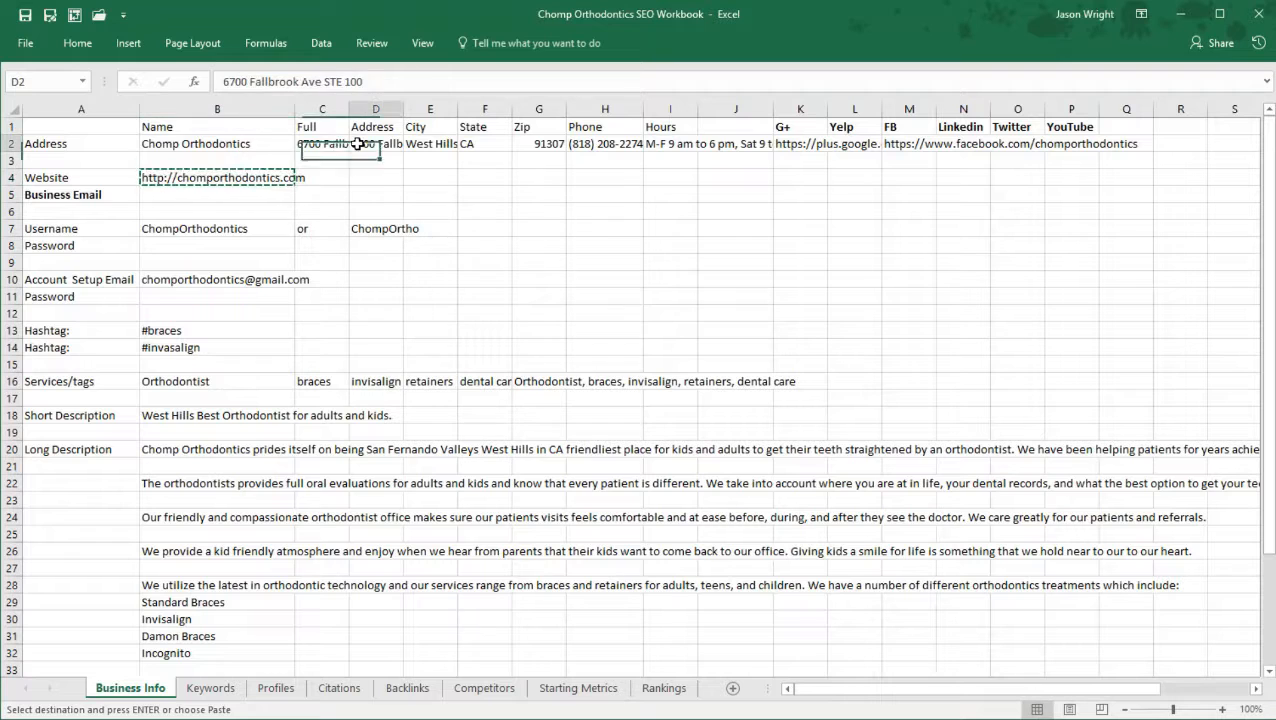
click(1180, 15)
text(6700 Fallbrook Ave STE 100)
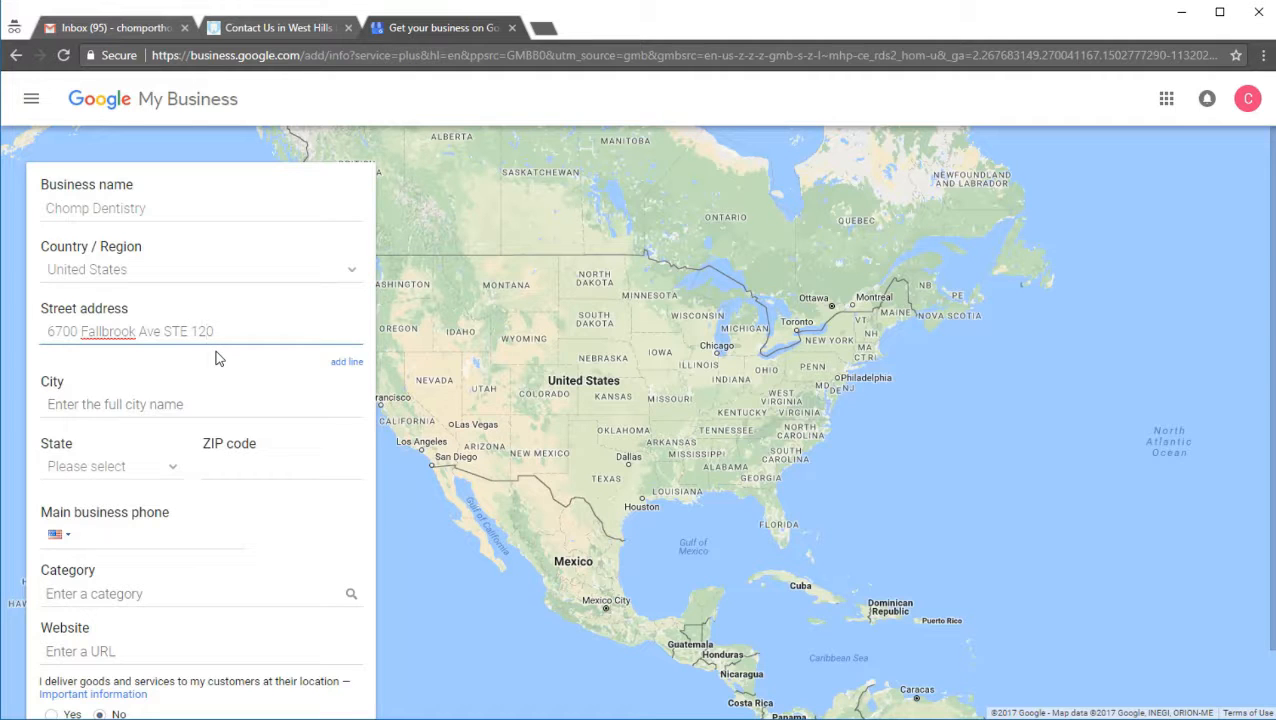
Step: Copy the city from the Excel workbook's Business Info sheet into the listing's city and set the state to California
click(133, 405)
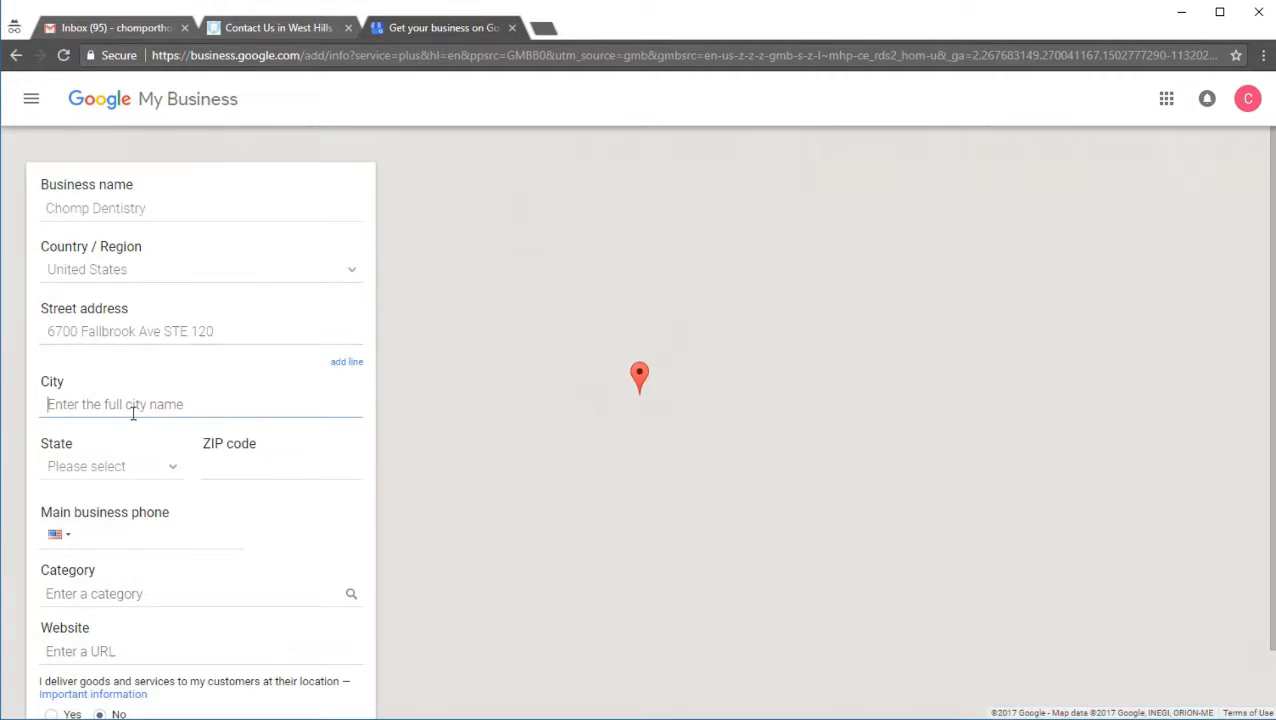
key(alt+Tab)
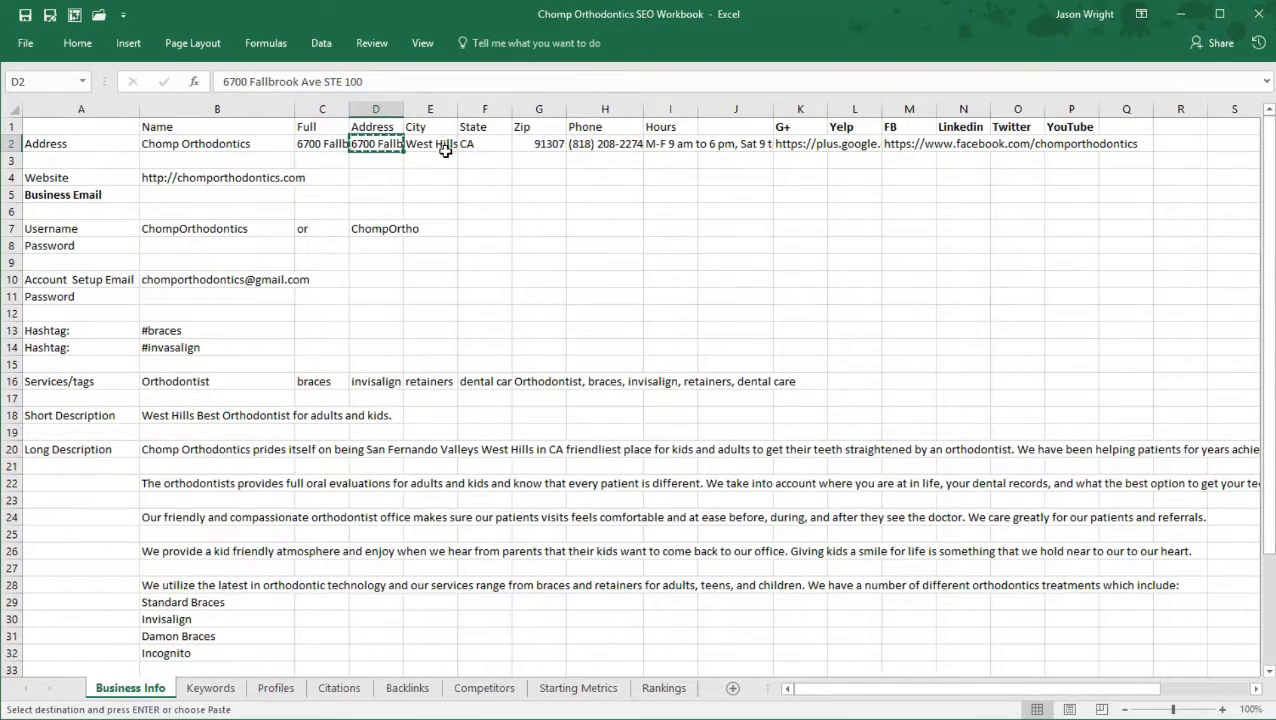
click(440, 145)
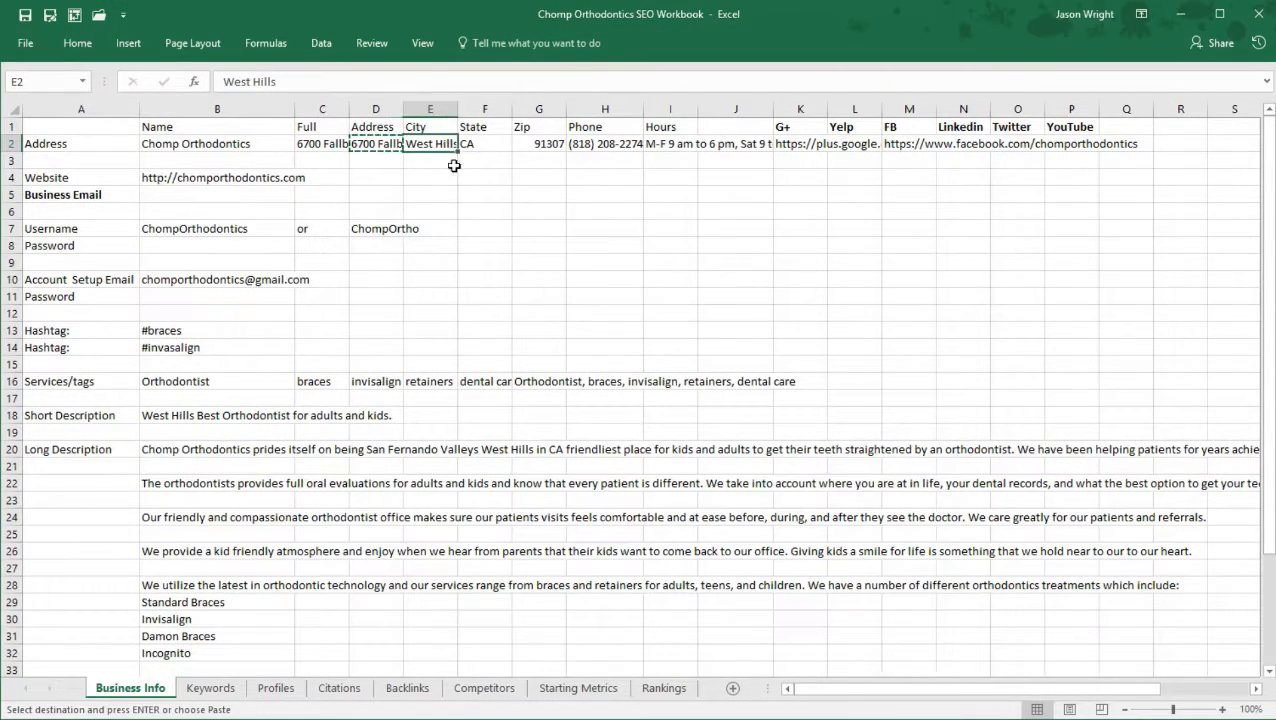
key(ctrl+c)
key(alt+Tab)
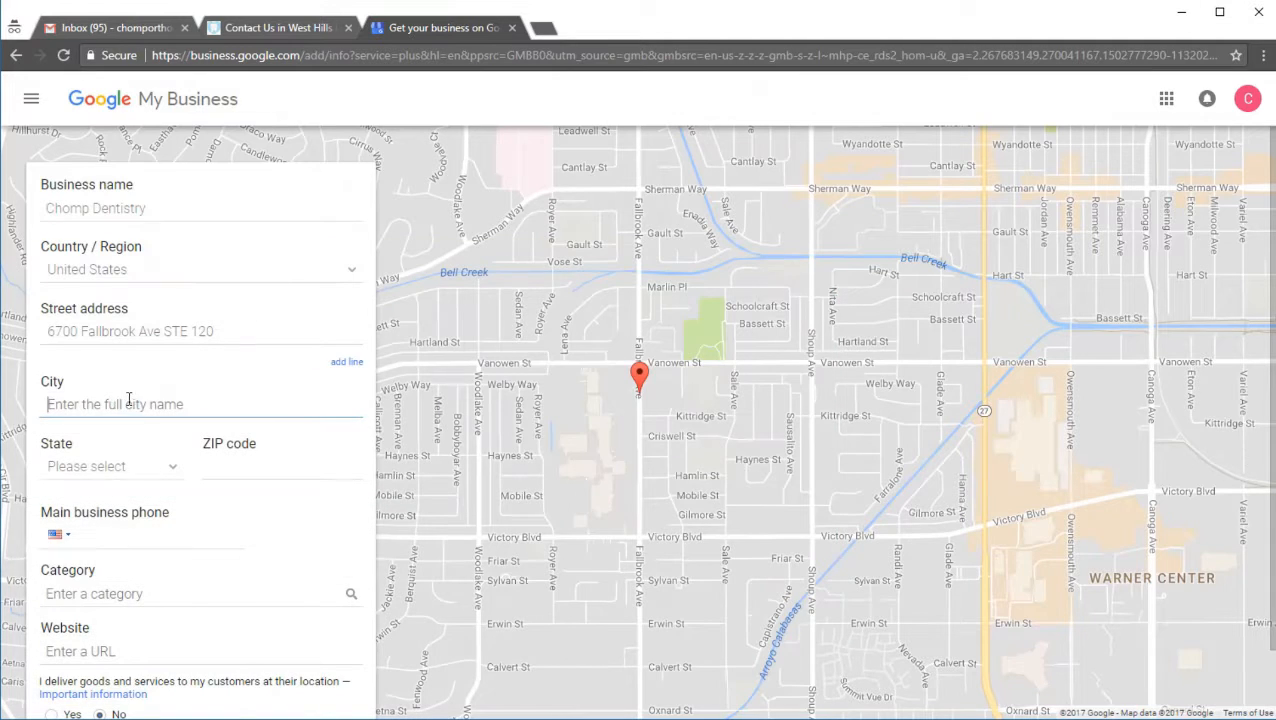
key(ctrl+v)
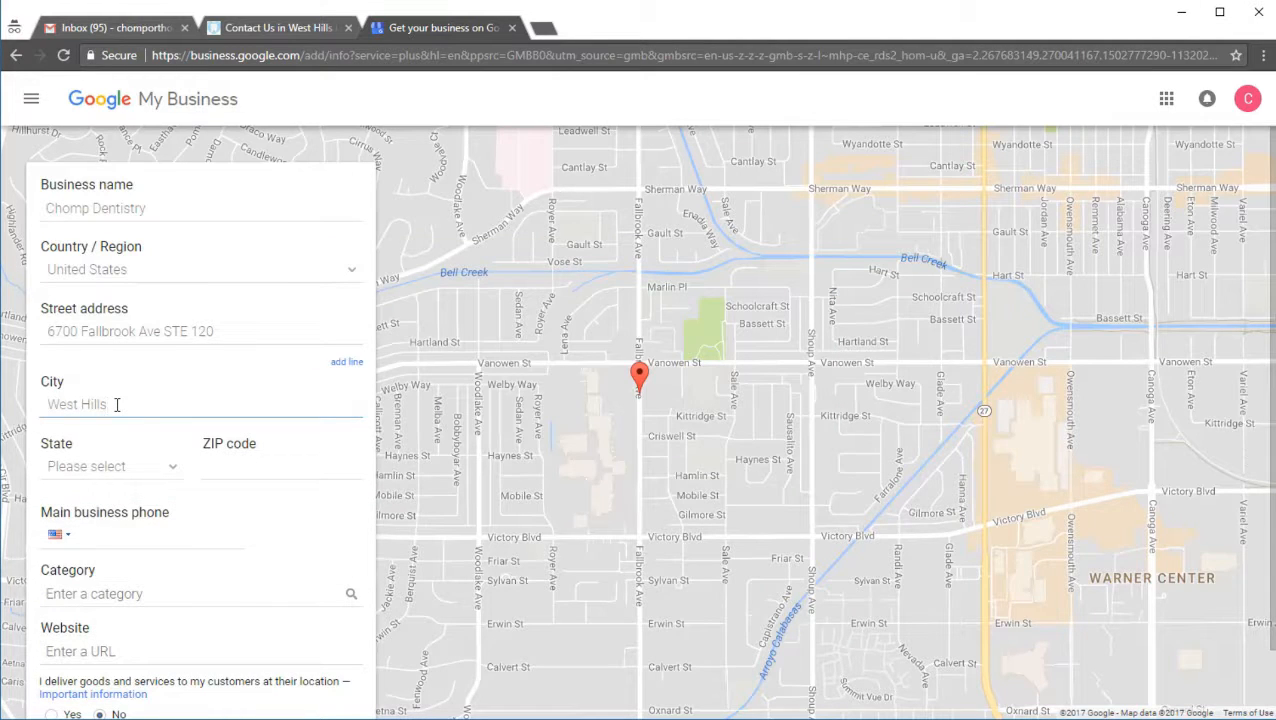
key(Tab)
key(c)
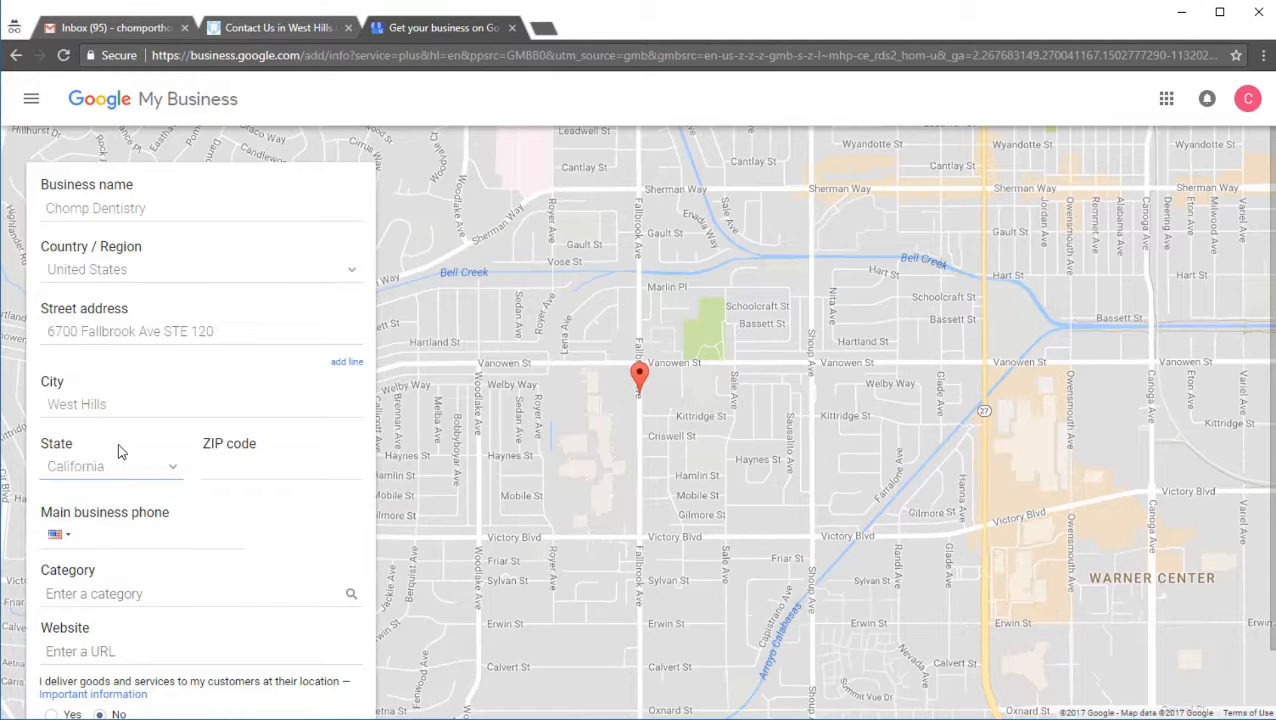
Step: Copy the ZIP code from the Excel workbook's Business Info sheet into the listing's ZIP code
key(Tab)
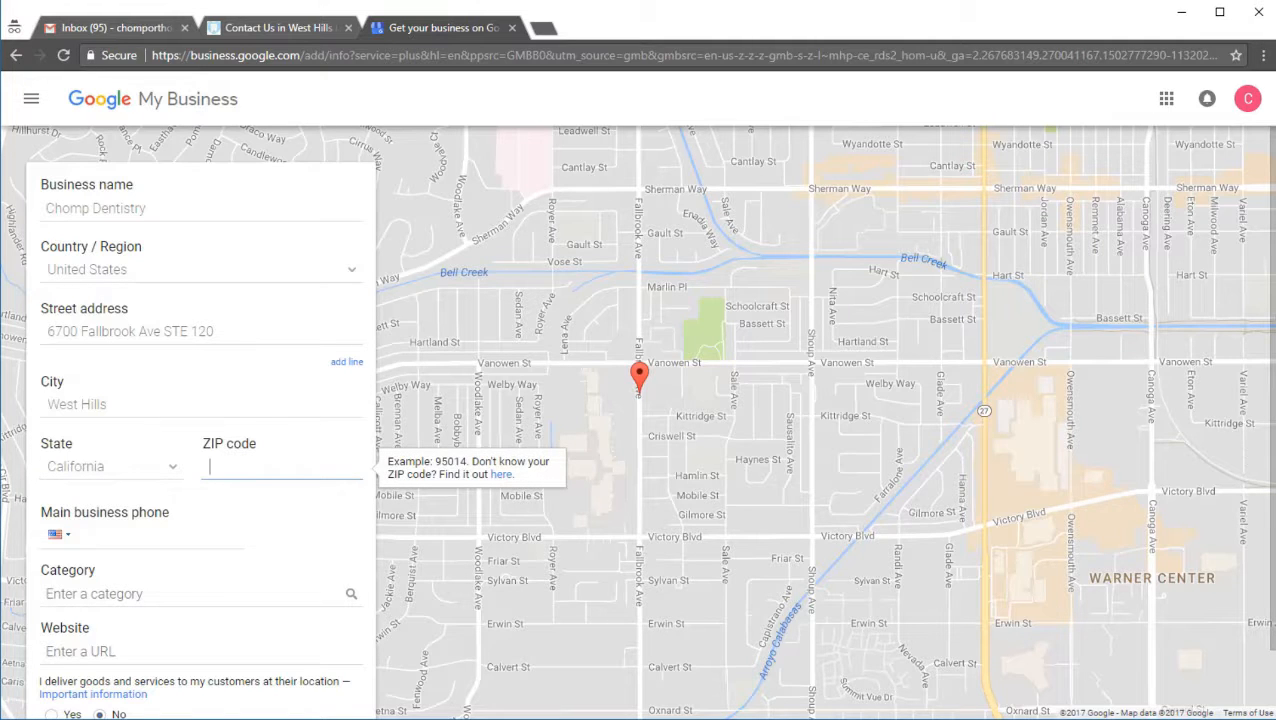
key(alt+Tab)
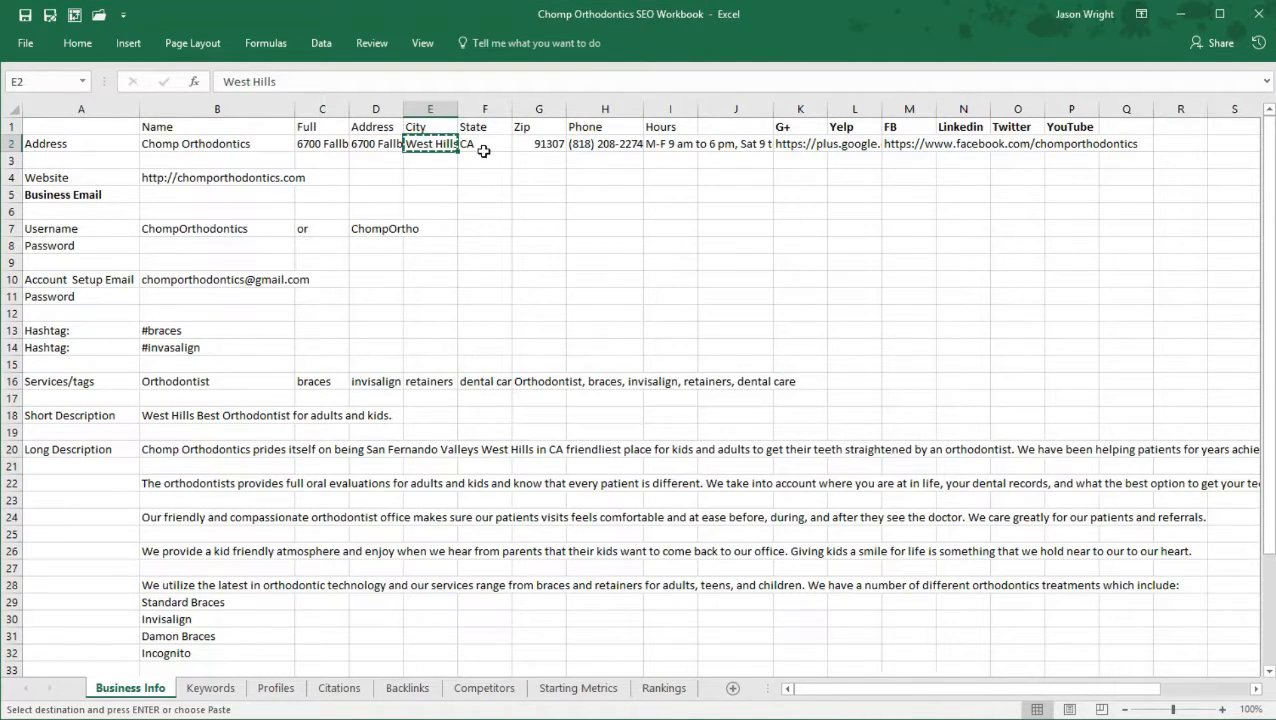
click(536, 145)
key(ctrl+c)
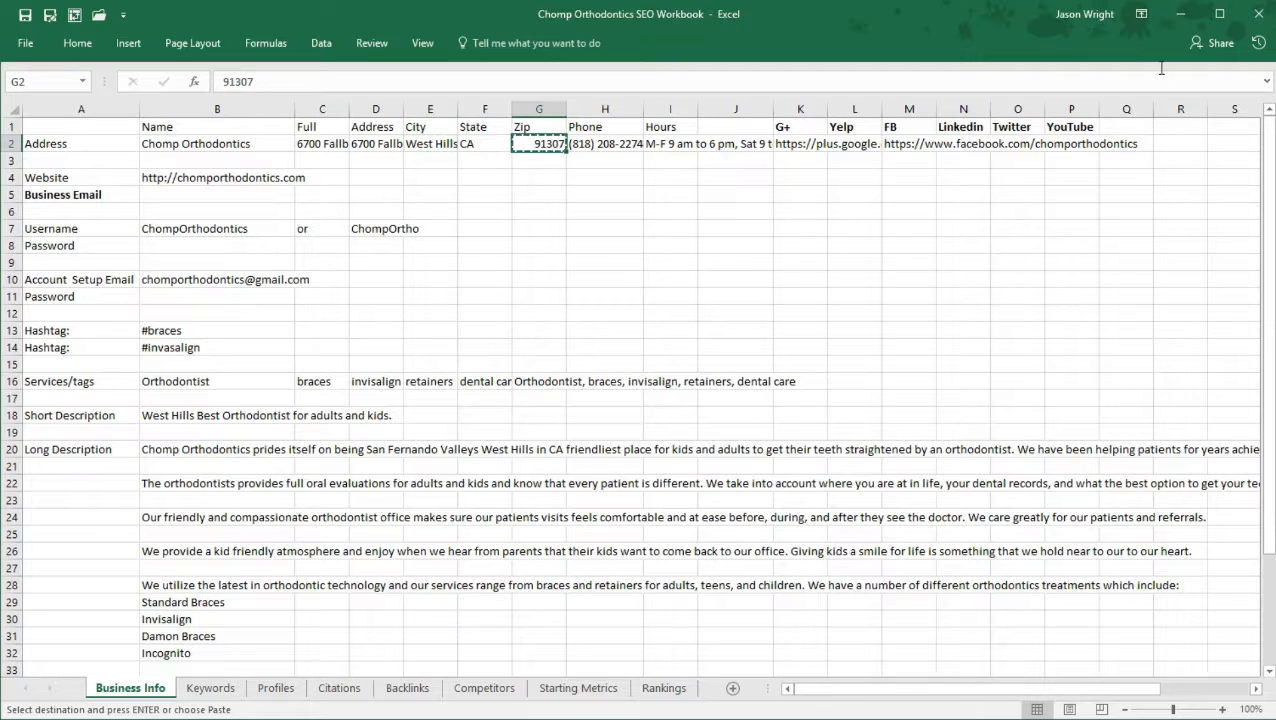
click(1178, 18)
key(ctrl+v)
Step: Copy the phone number from the Excel workbook's Business Info sheet into the listing's main business phone
click(154, 534)
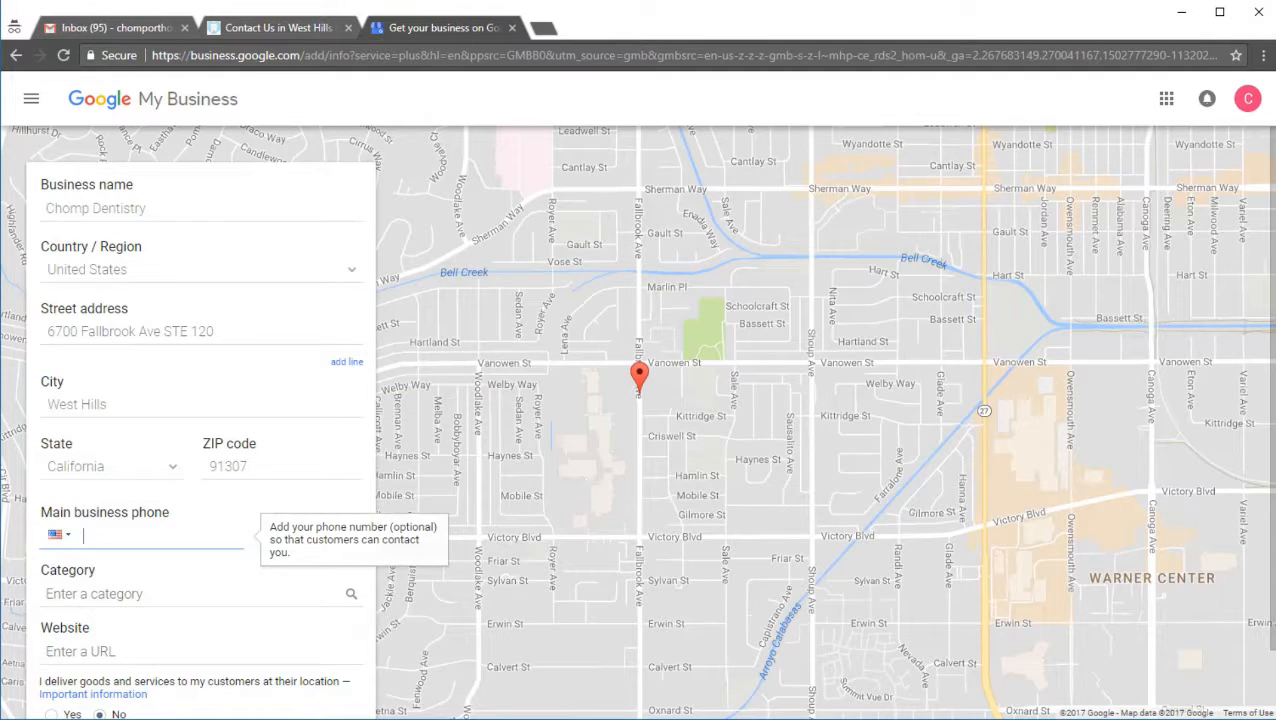
key(alt+Tab)
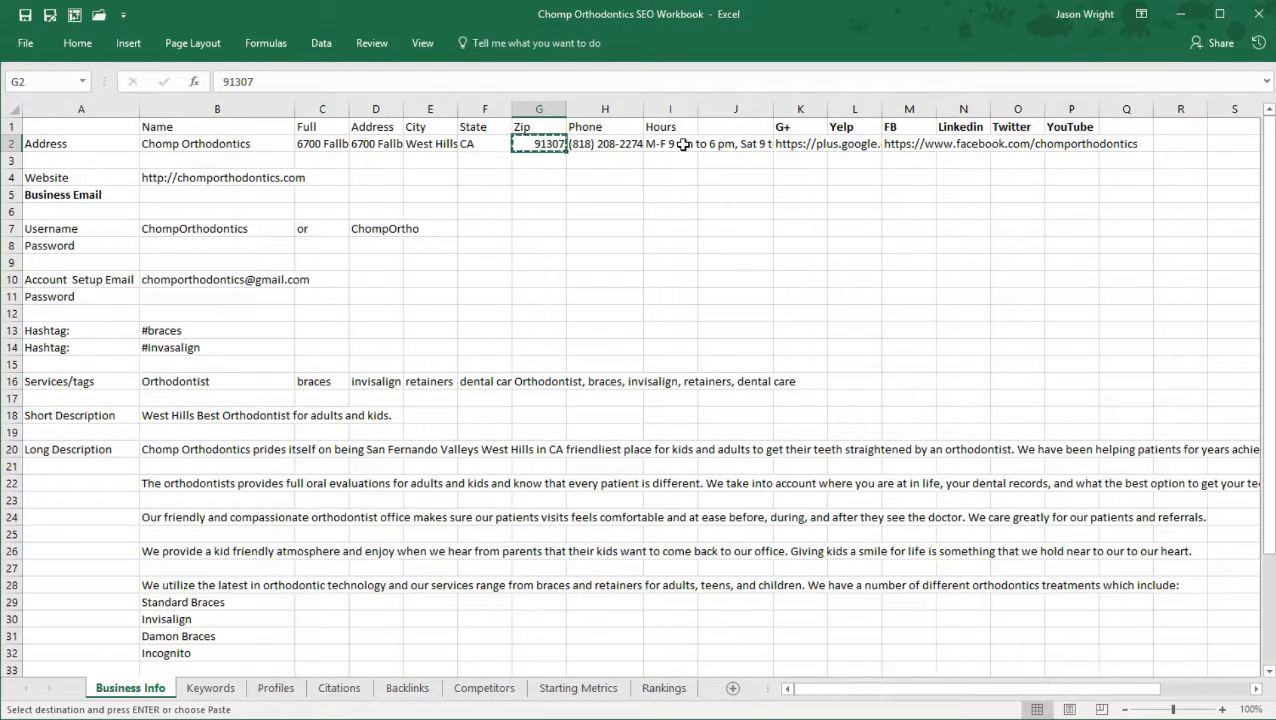
click(625, 143)
key(ctrl+c)
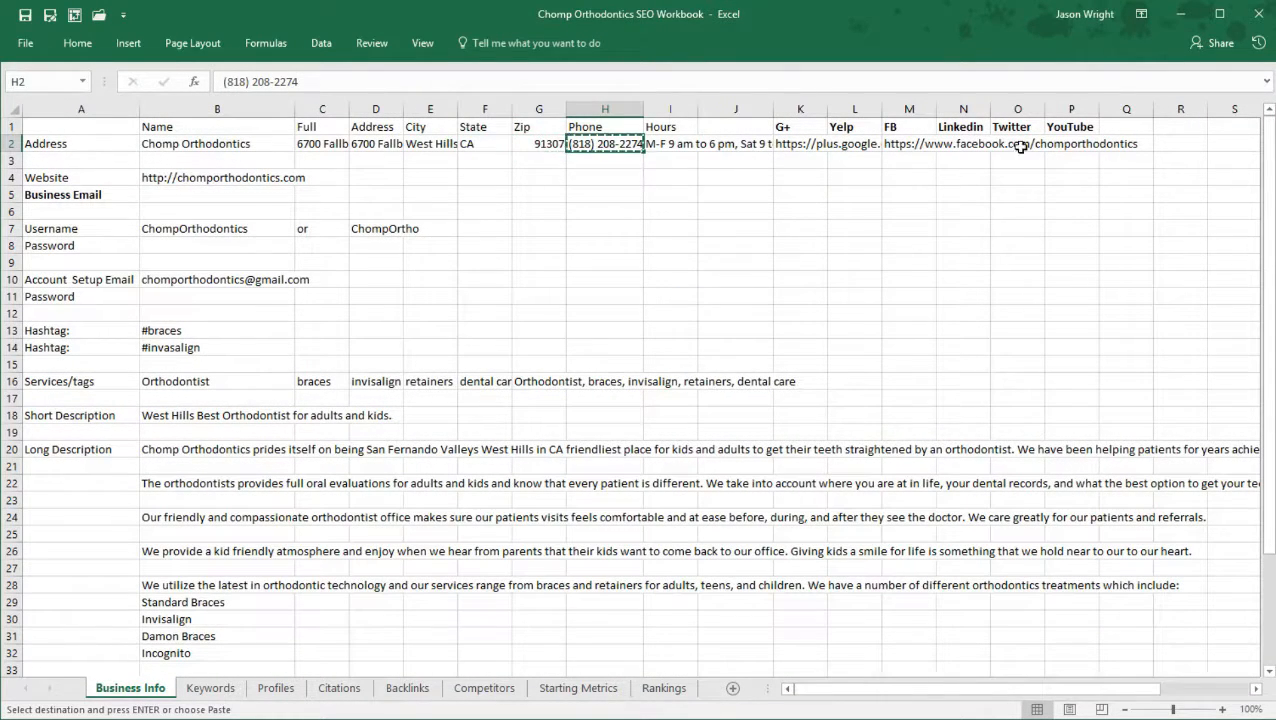
click(1176, 20)
key(ctrl+v)
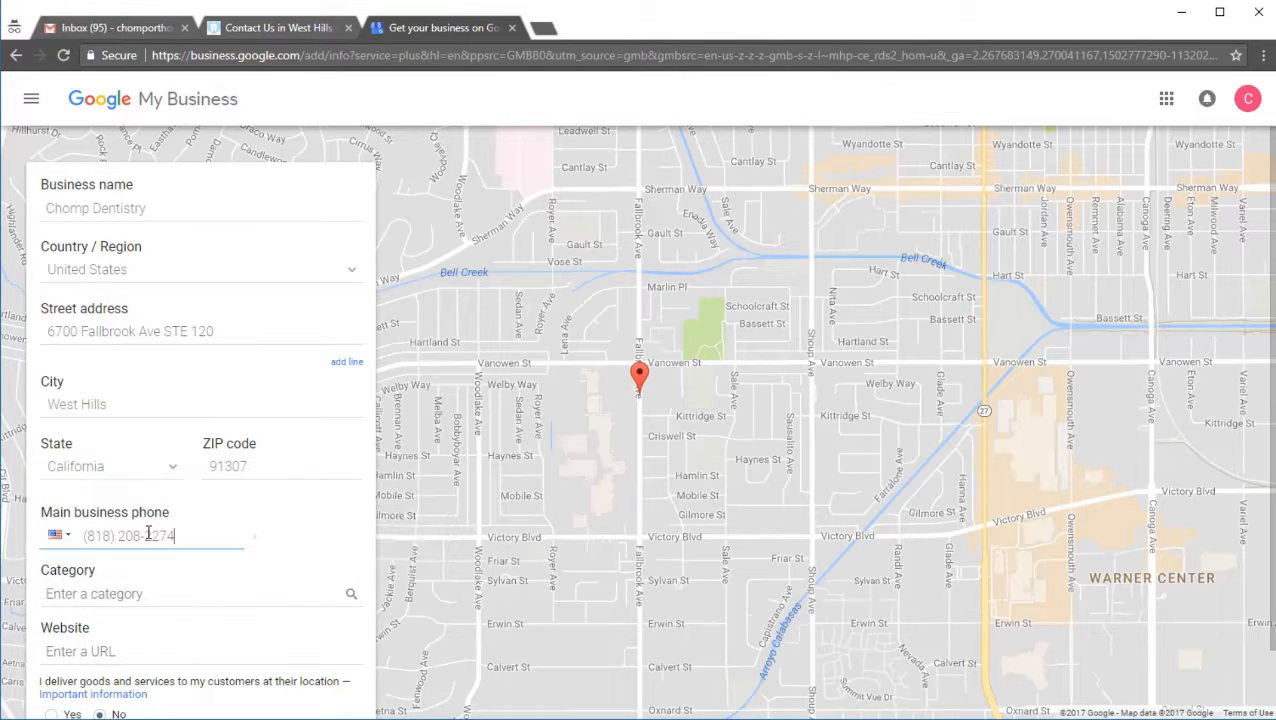
click(122, 594)
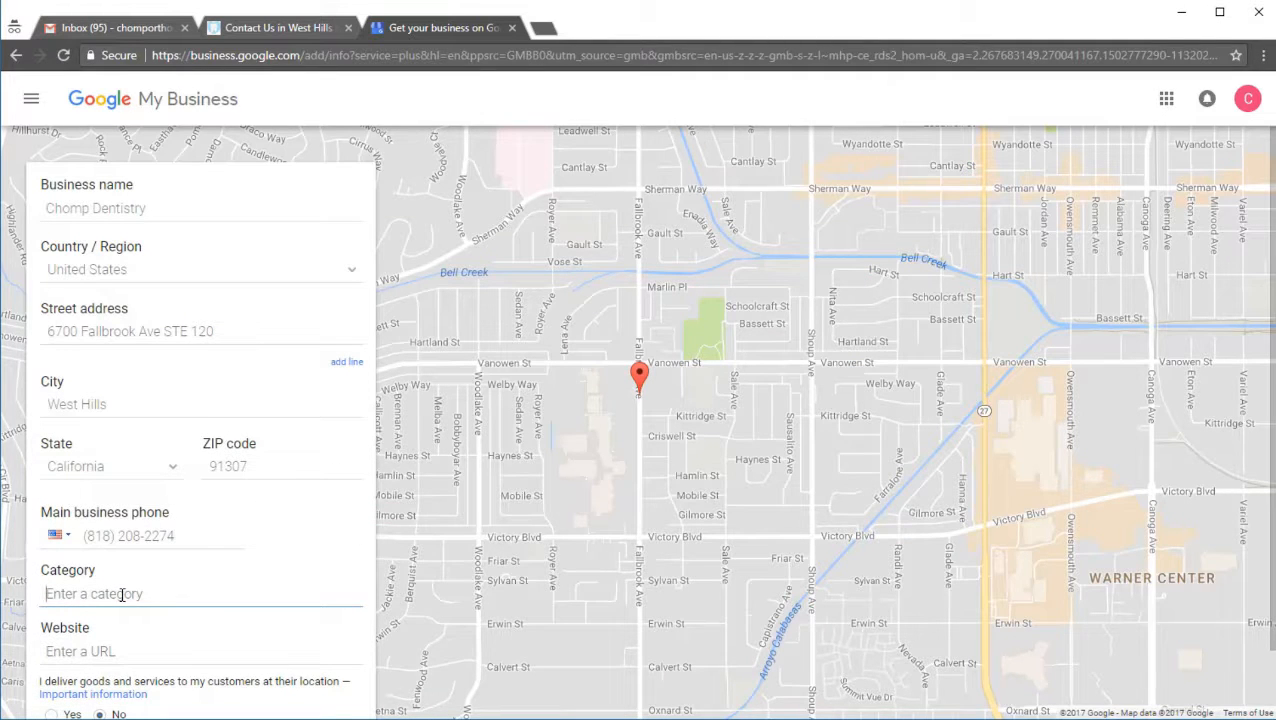
text(Dentist)
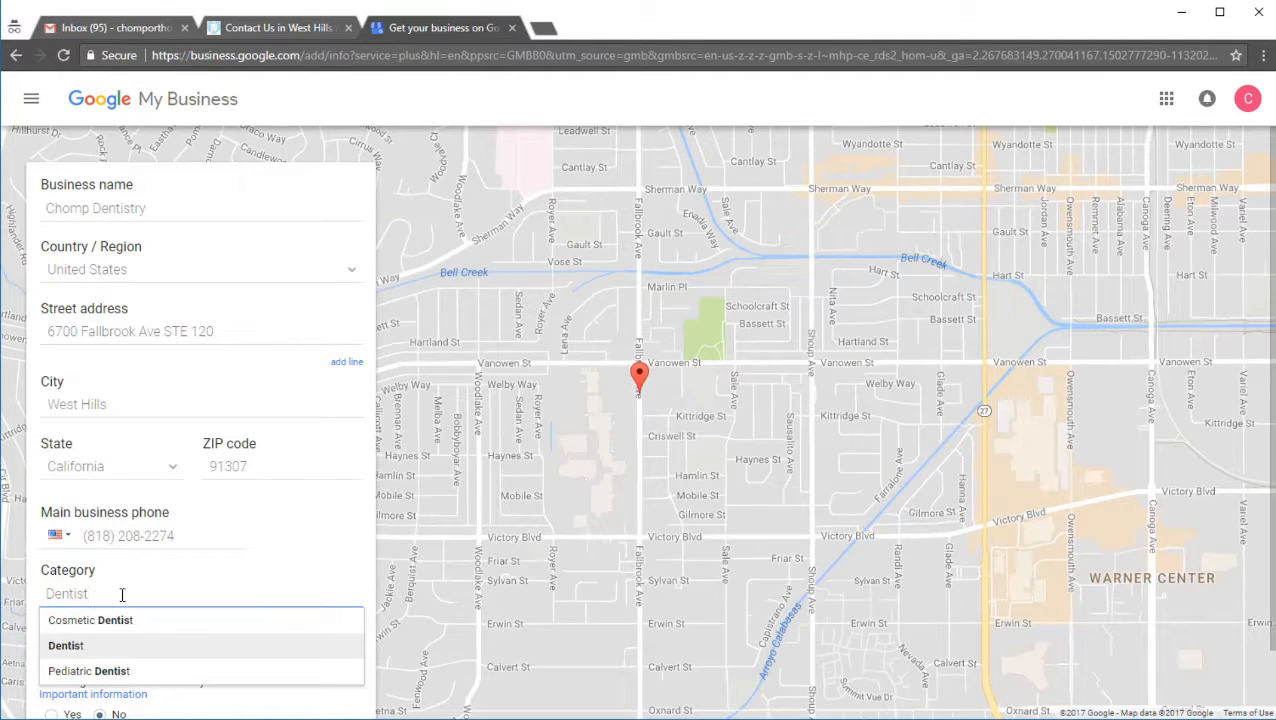
click(80, 646)
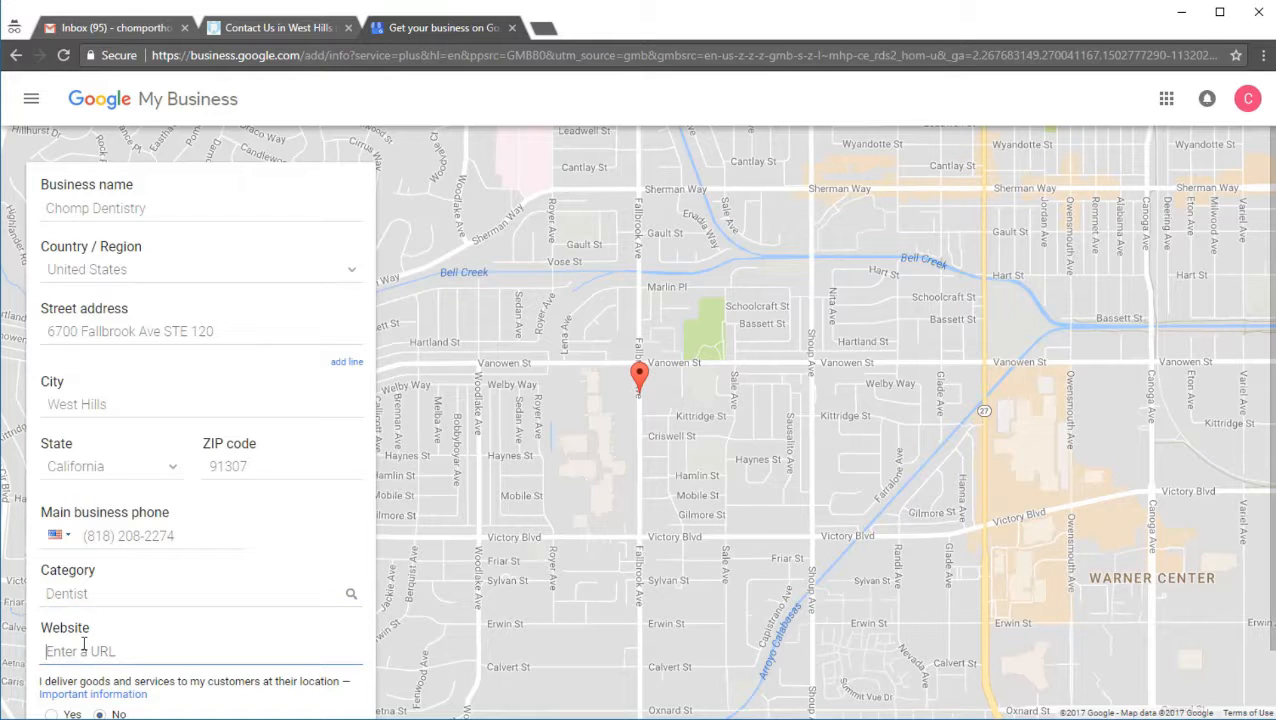
text(http://www.chomp)
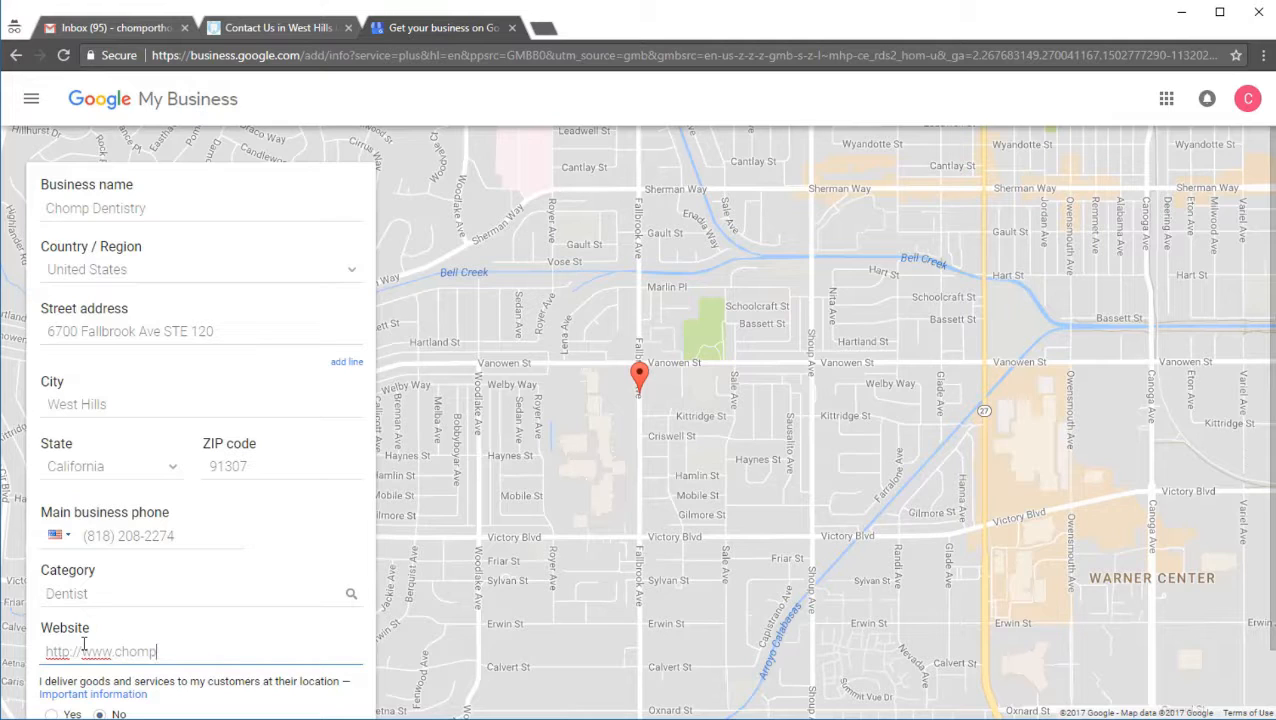
text(dentistry.com)
scroll(83, 645, down, 1)
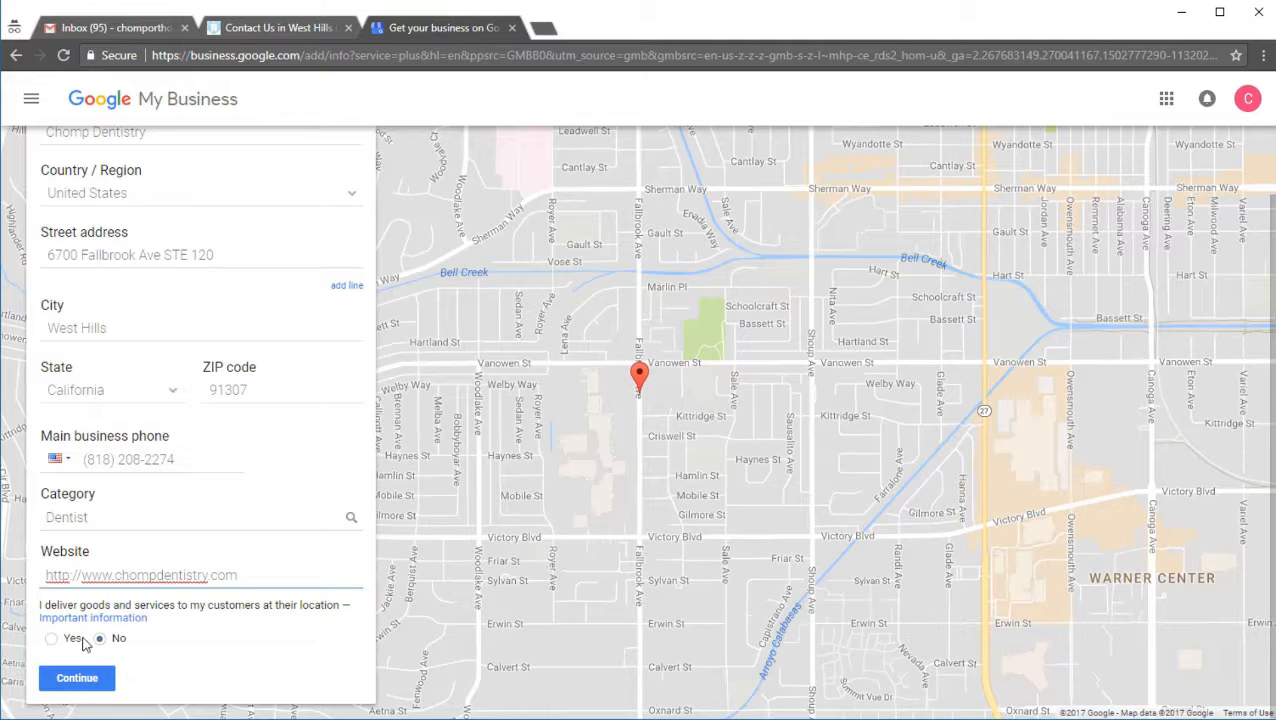
Step: Submit the business details, keep the entered information instead of the suggested match, and accept the authorization and Terms of Service
click(88, 679)
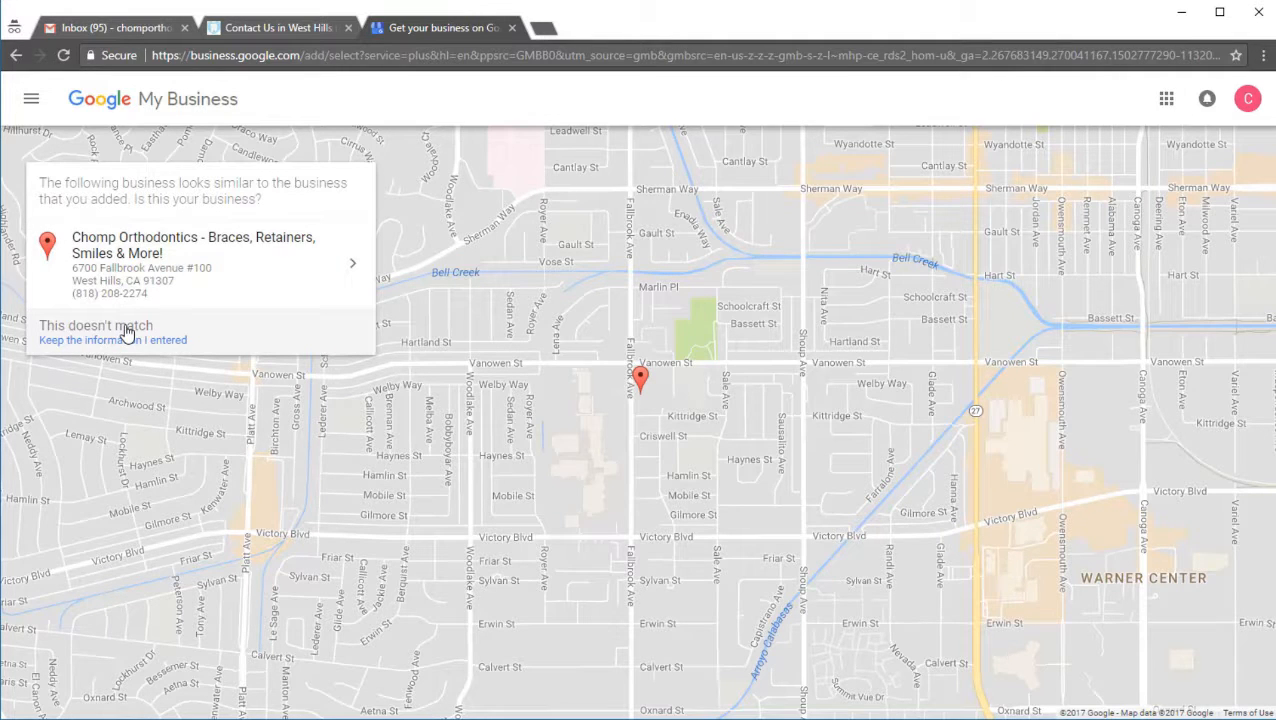
click(126, 334)
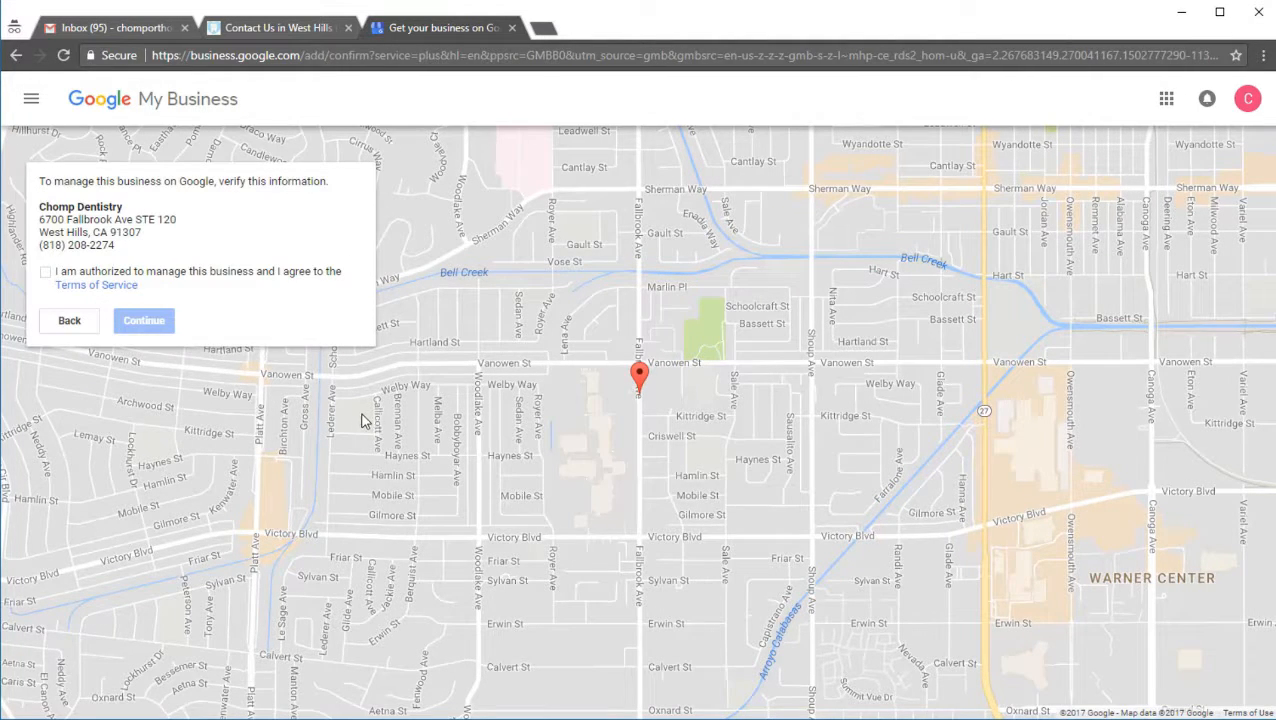
click(46, 272)
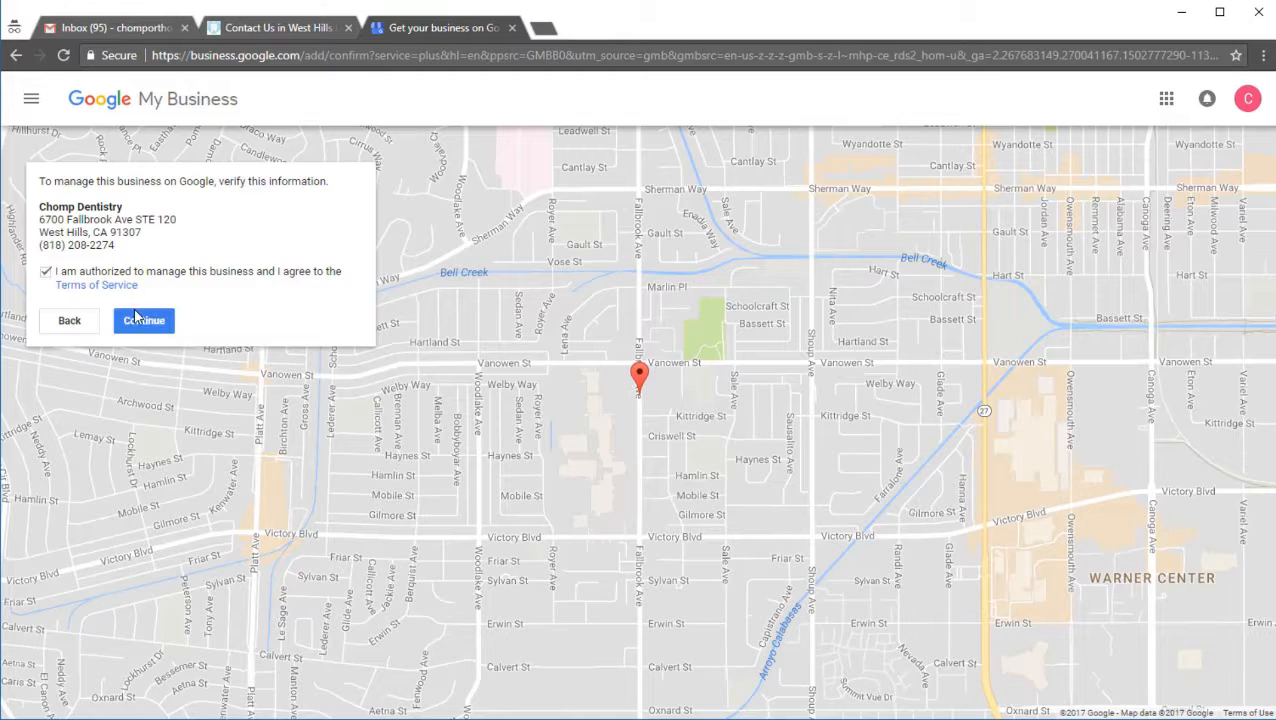
click(144, 320)
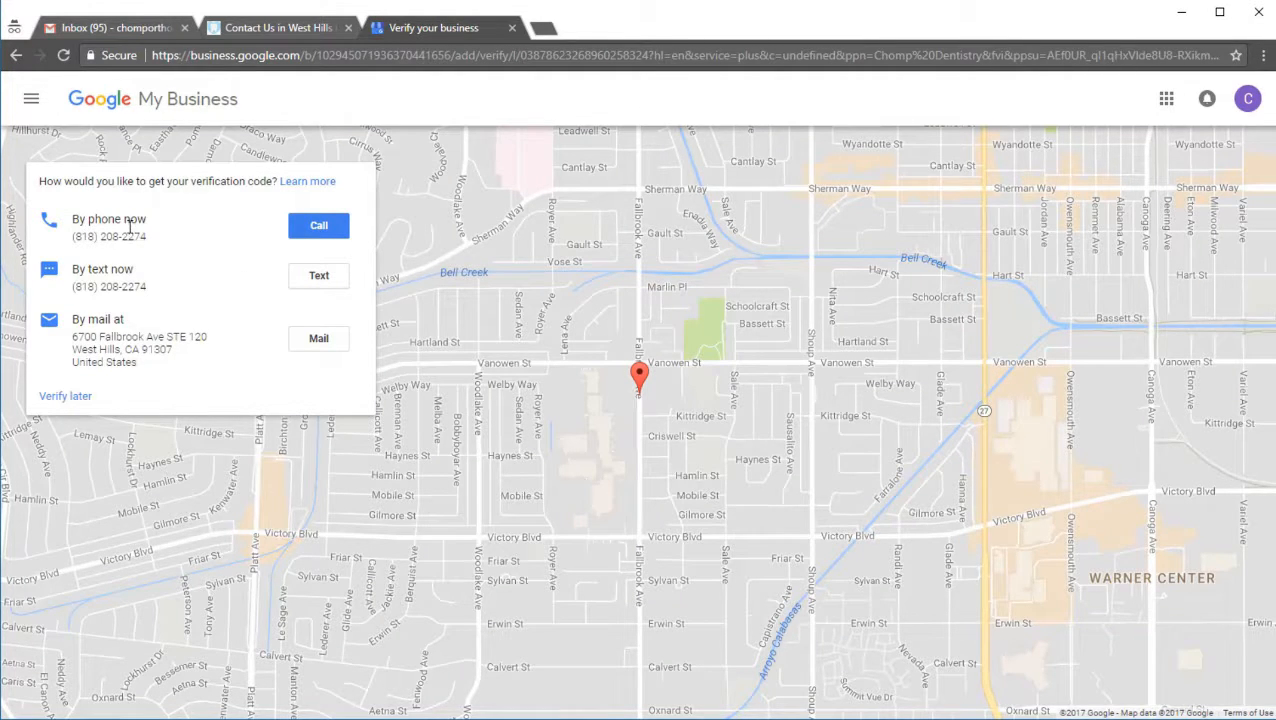
drag(163, 227, 80, 220)
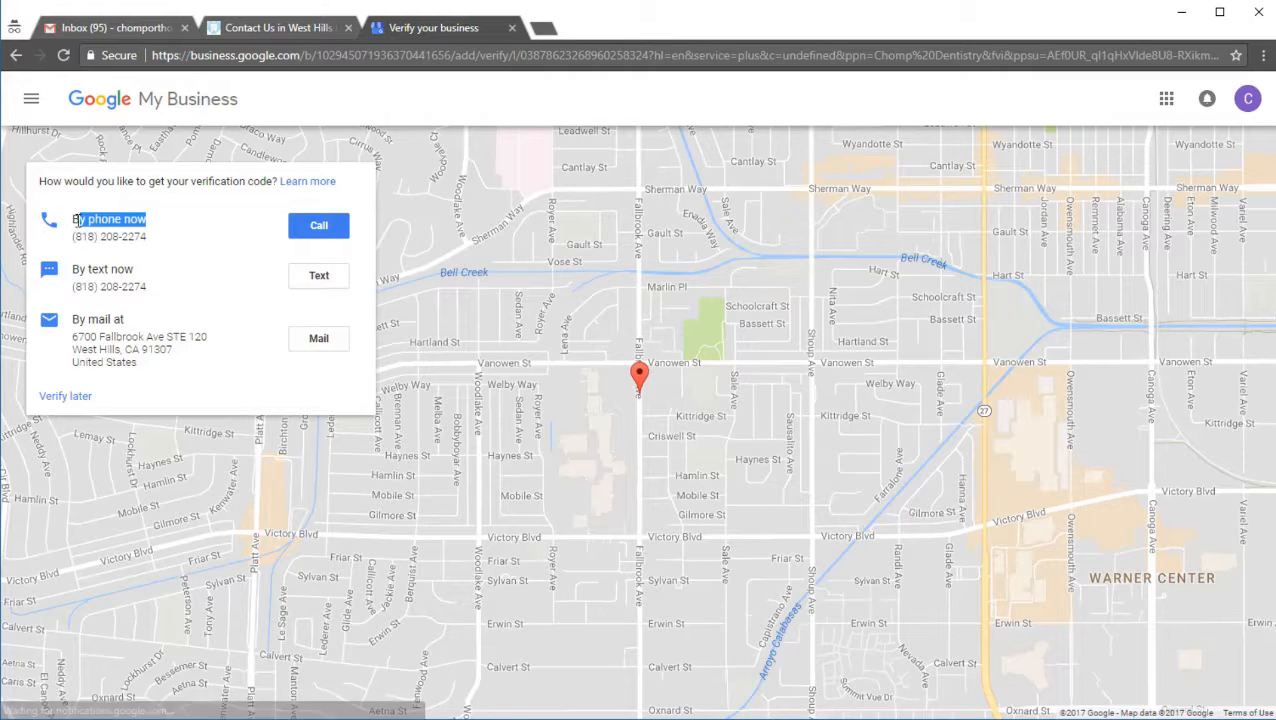
drag(136, 270, 65, 268)
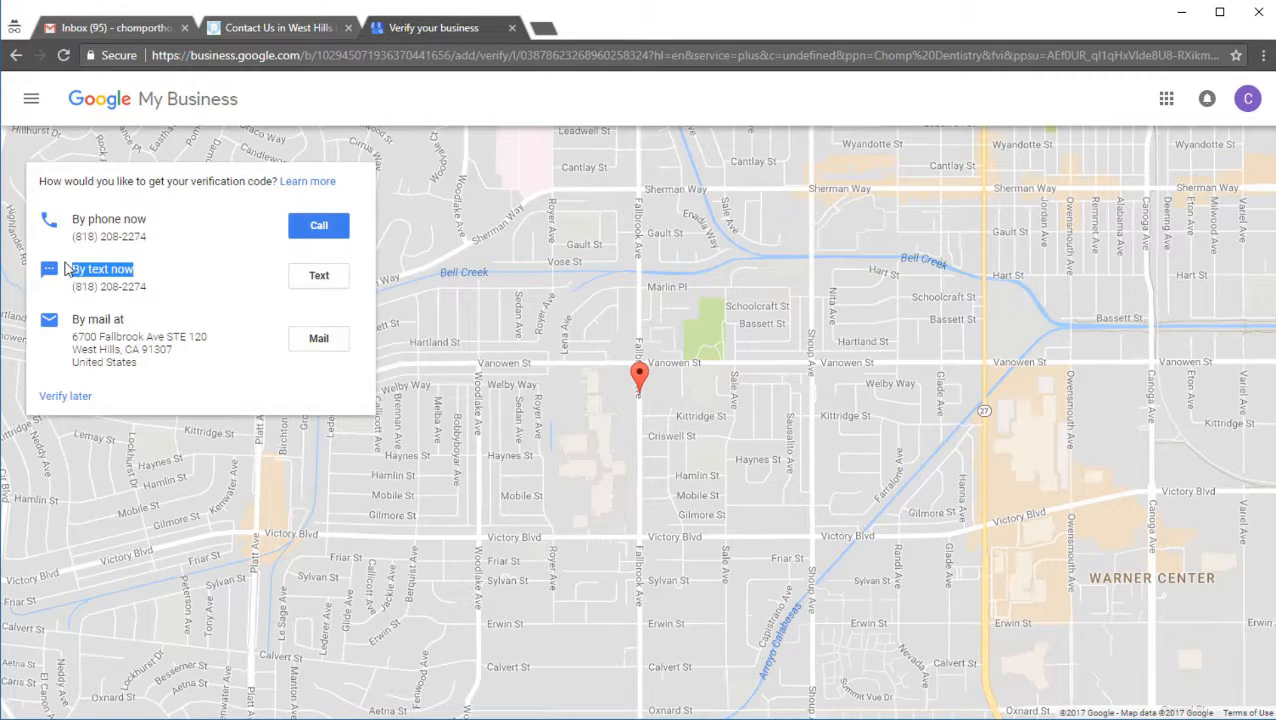
drag(148, 237, 80, 238)
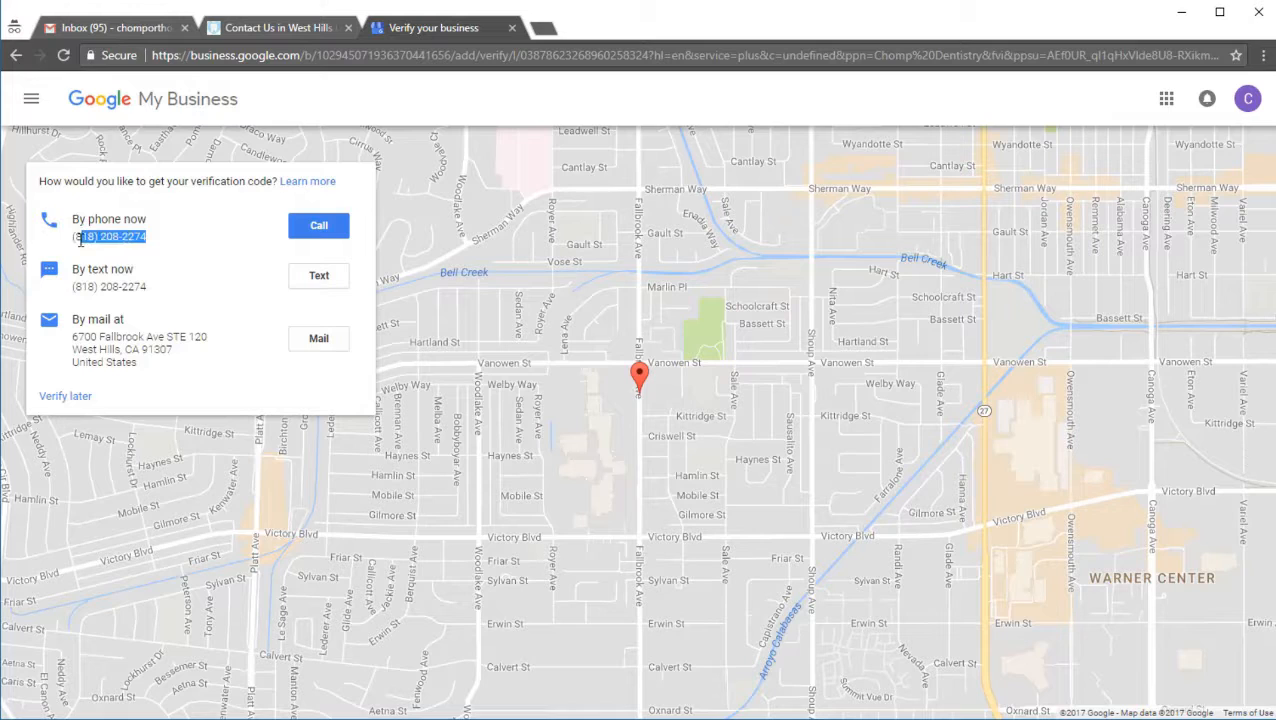
double_click(104, 320)
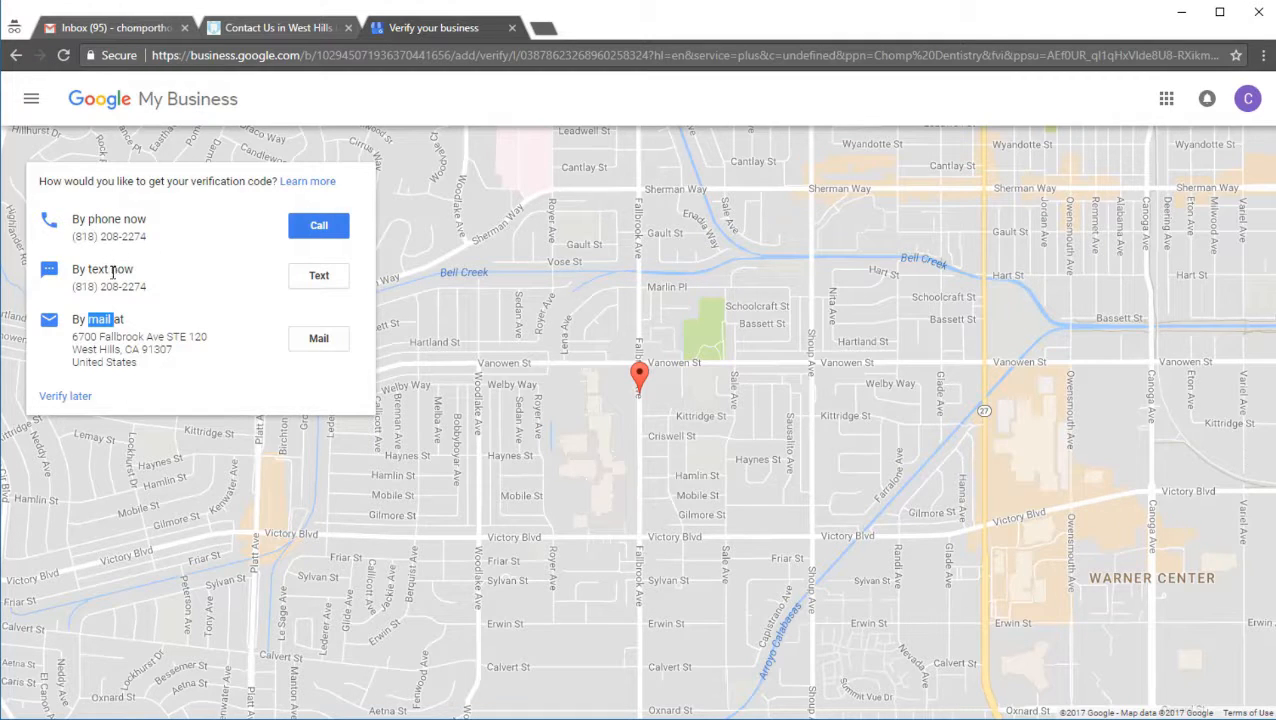
Step: Choose verification by mail and address the postcard to "Bus Owner Give to" followed by the contact's full name
click(318, 339)
click(105, 452)
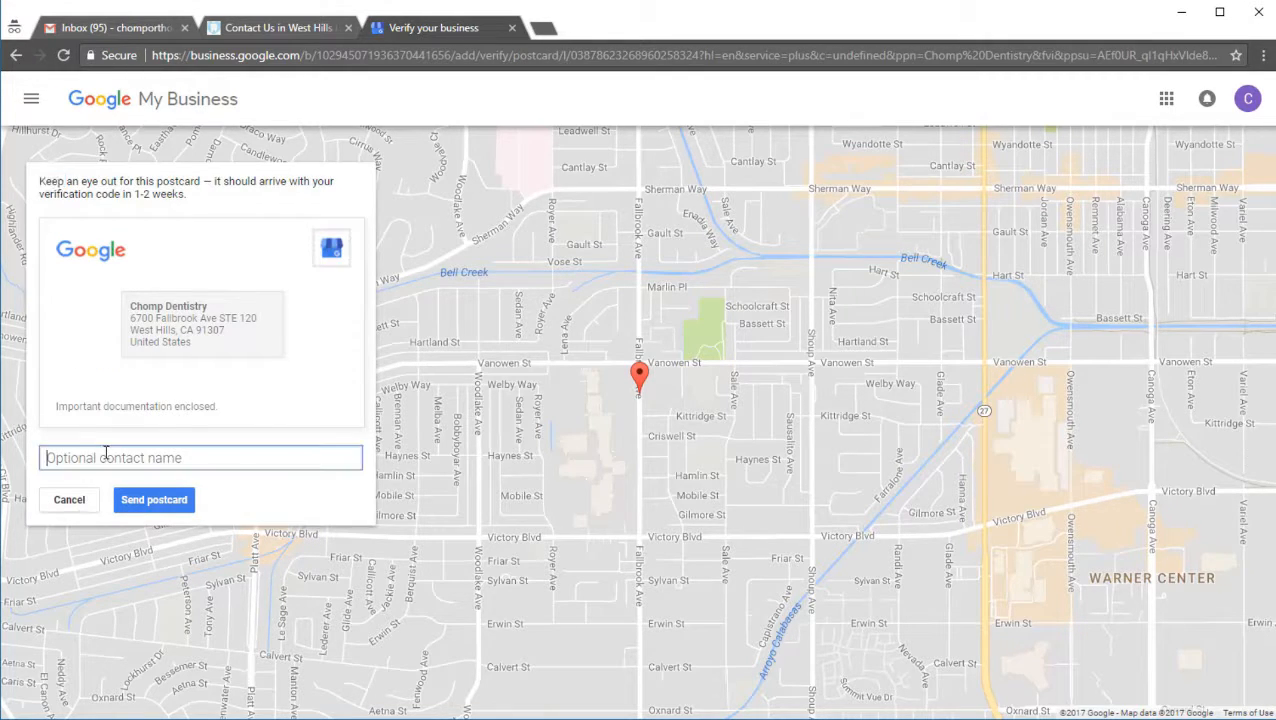
text(B)
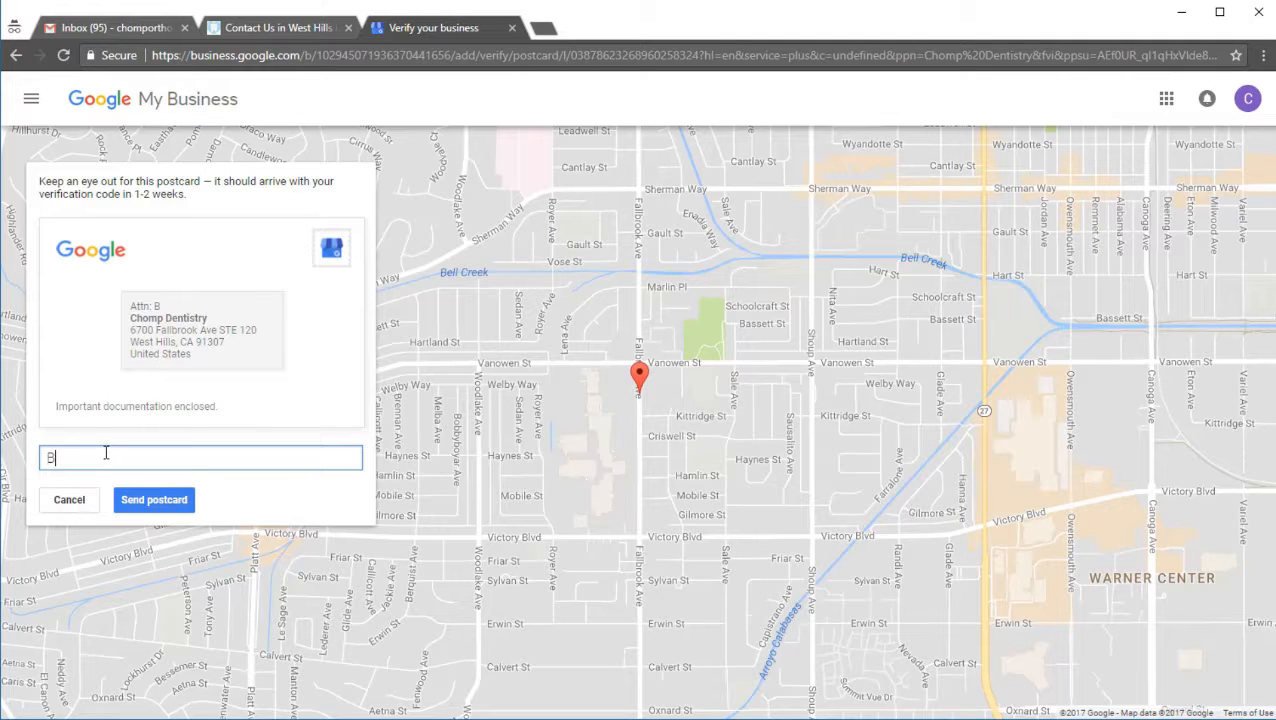
text(us Owner Gi)
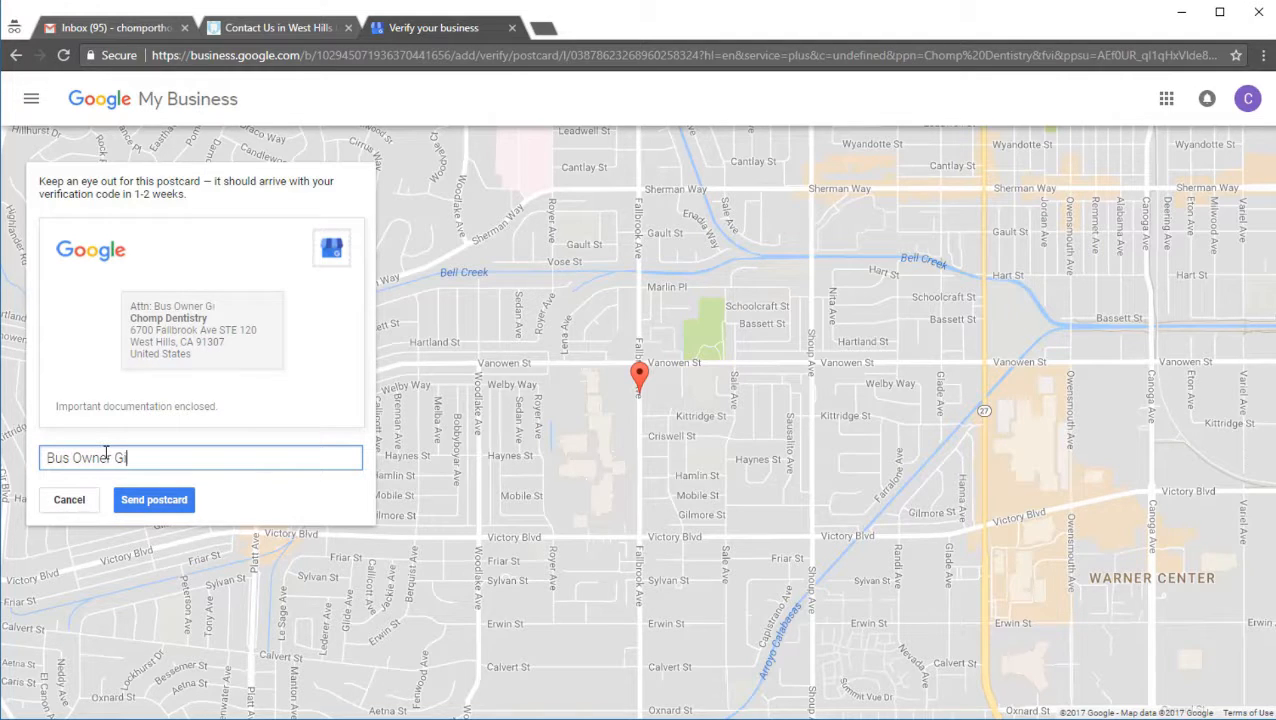
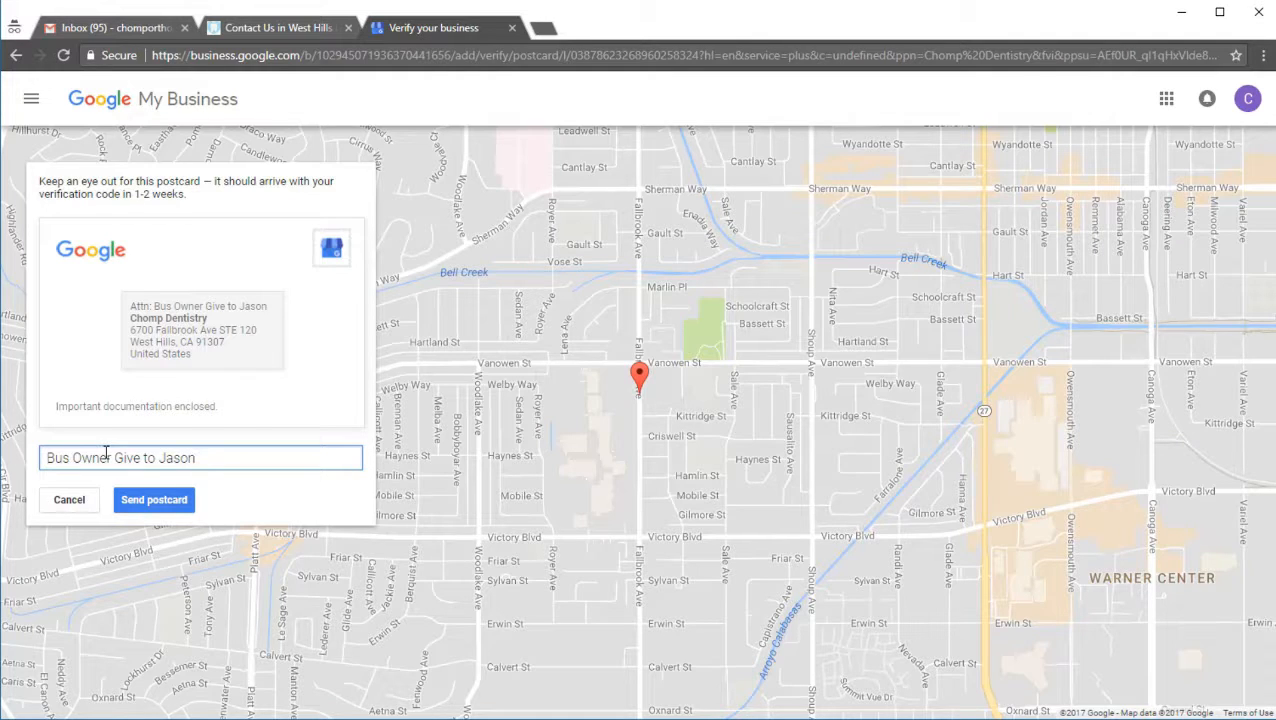
Step: Open plus.google.com in a new browser tab and switch to the "Chomp Orthodontics - Braces, Retainers, Smiles & More!" brand account
click(545, 32)
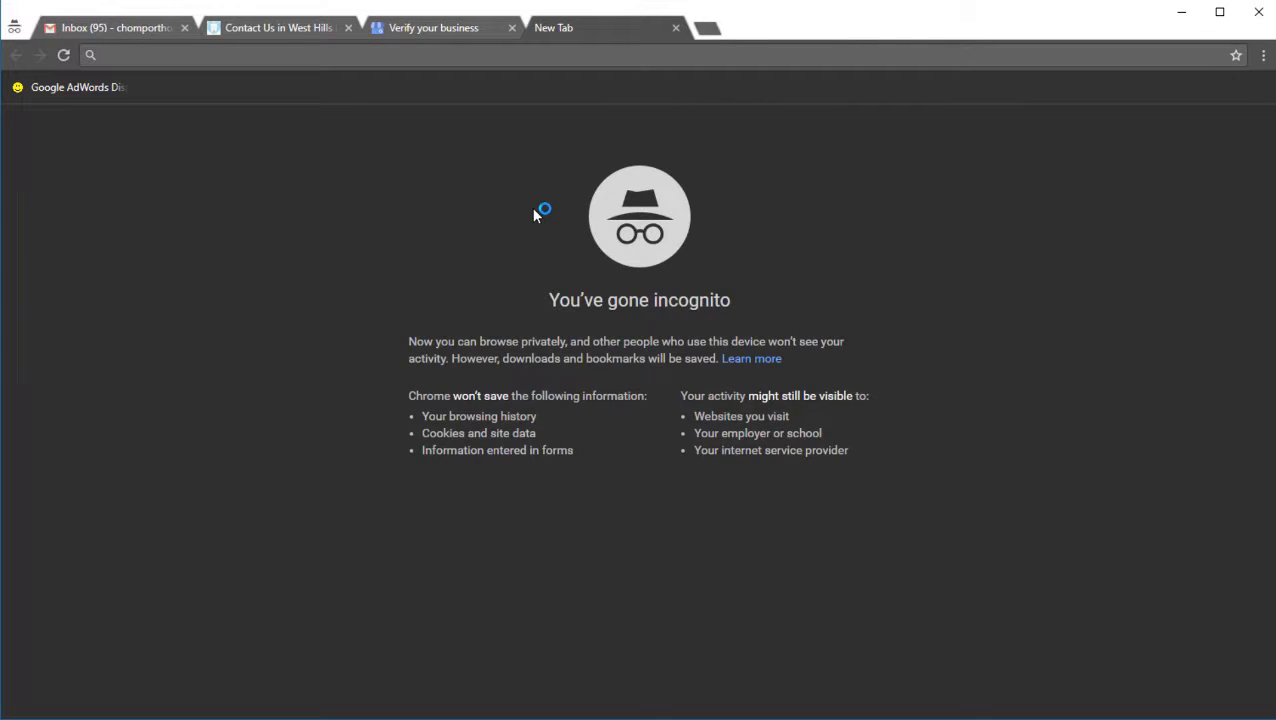
text(plus.google.com)
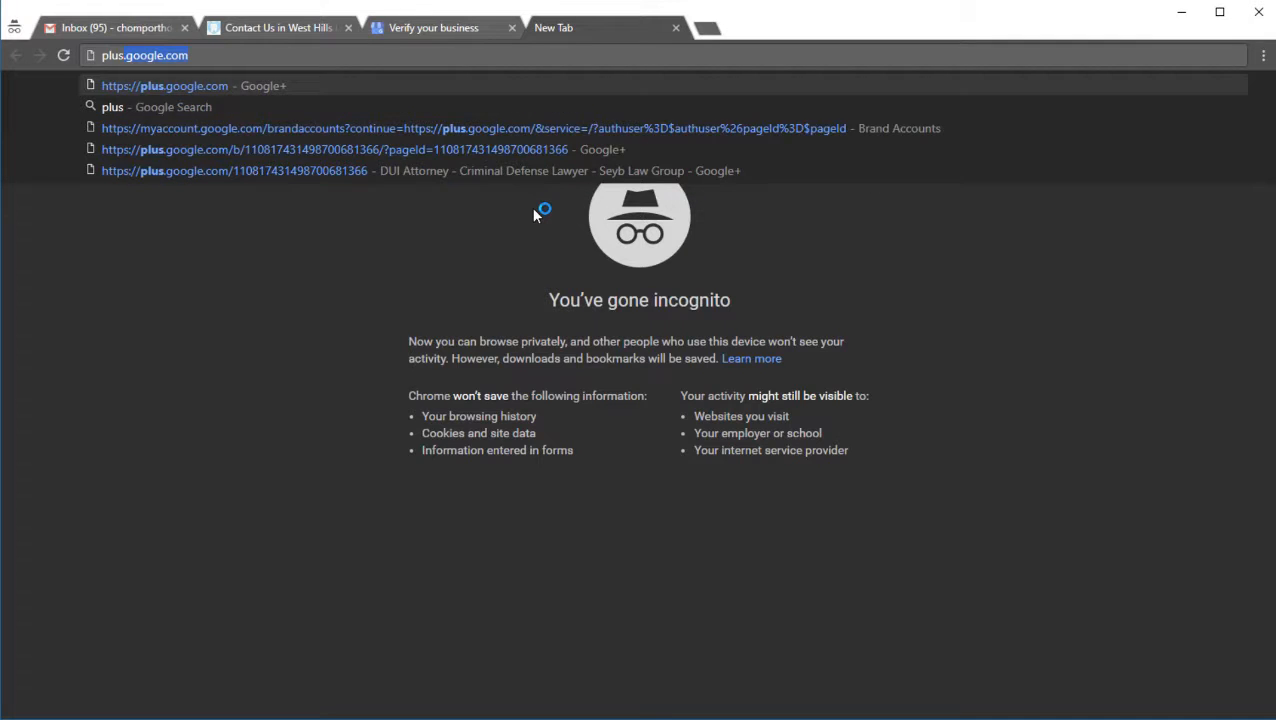
key(Return)
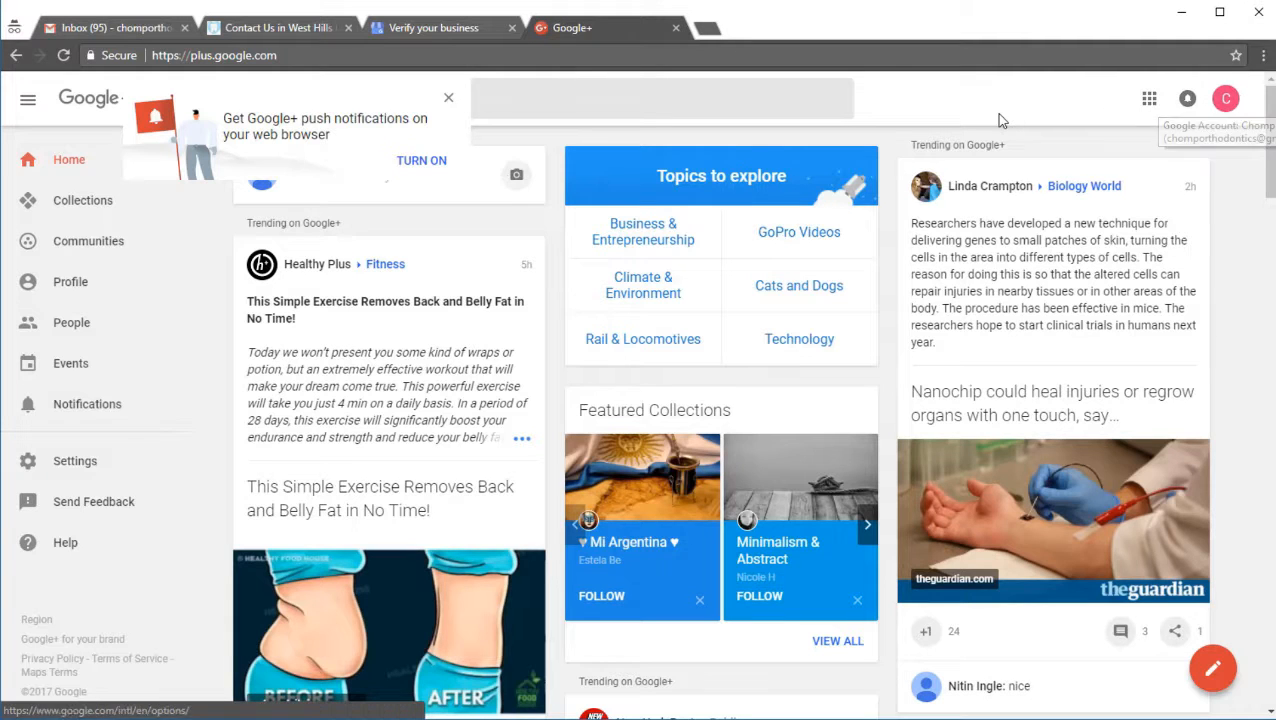
click(1222, 108)
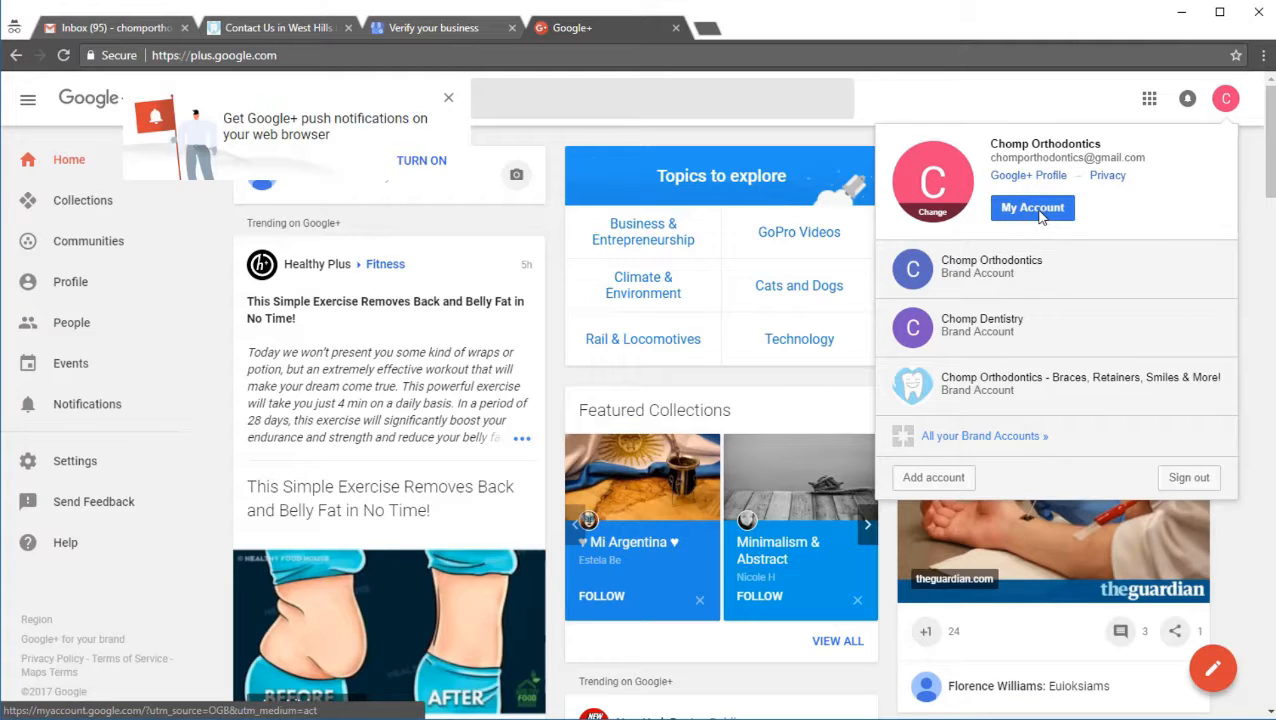
click(1028, 383)
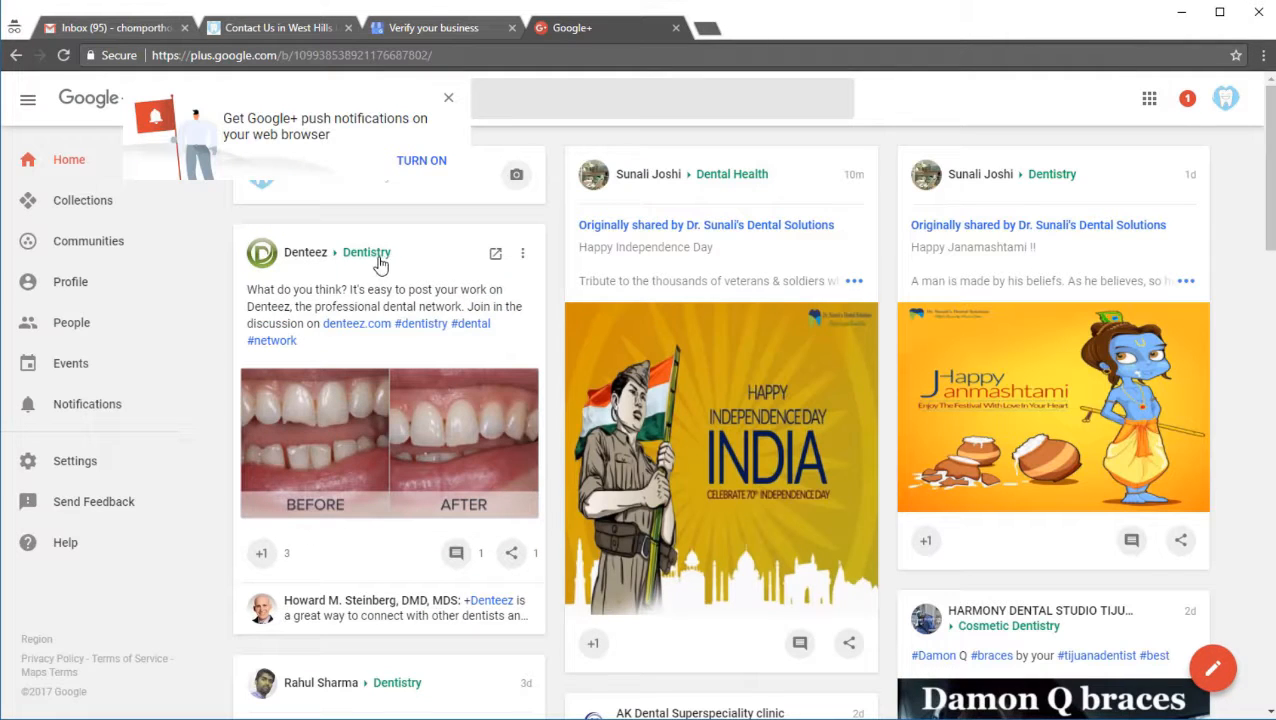
Step: Open the details of the current Chomp Orthodontics brand account and start editing its Google My Business listing
click(1222, 104)
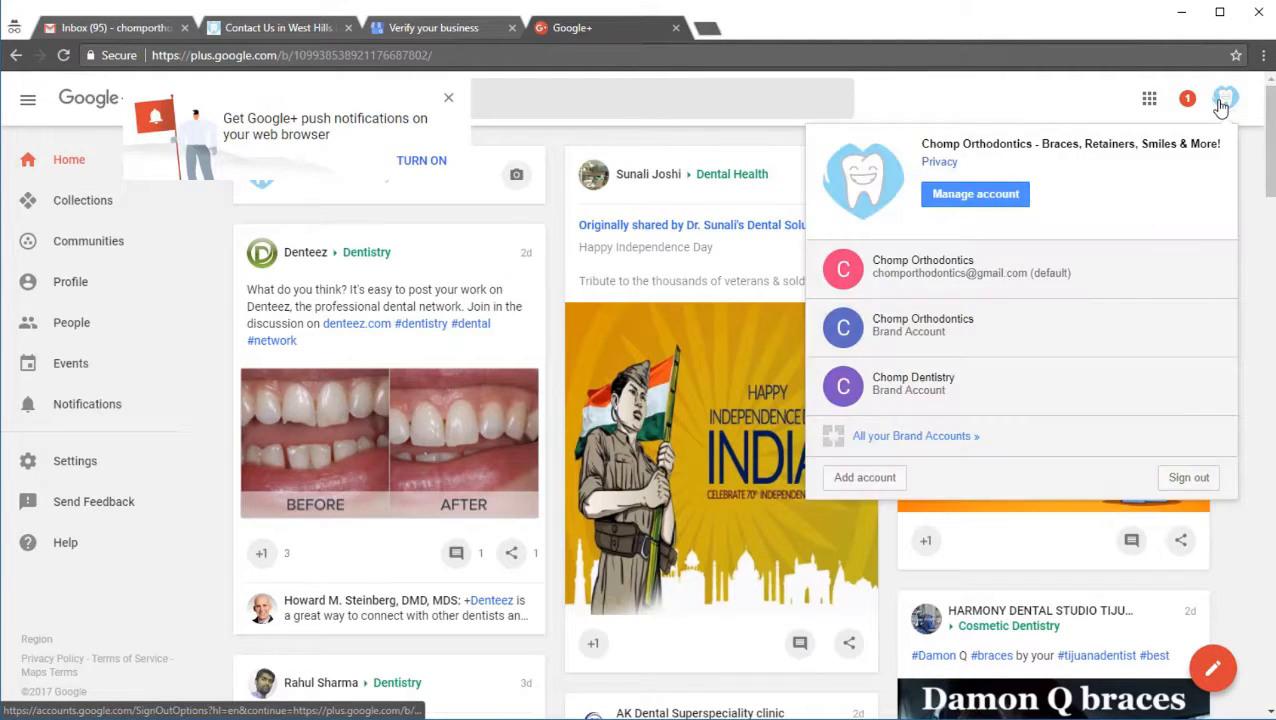
click(975, 197)
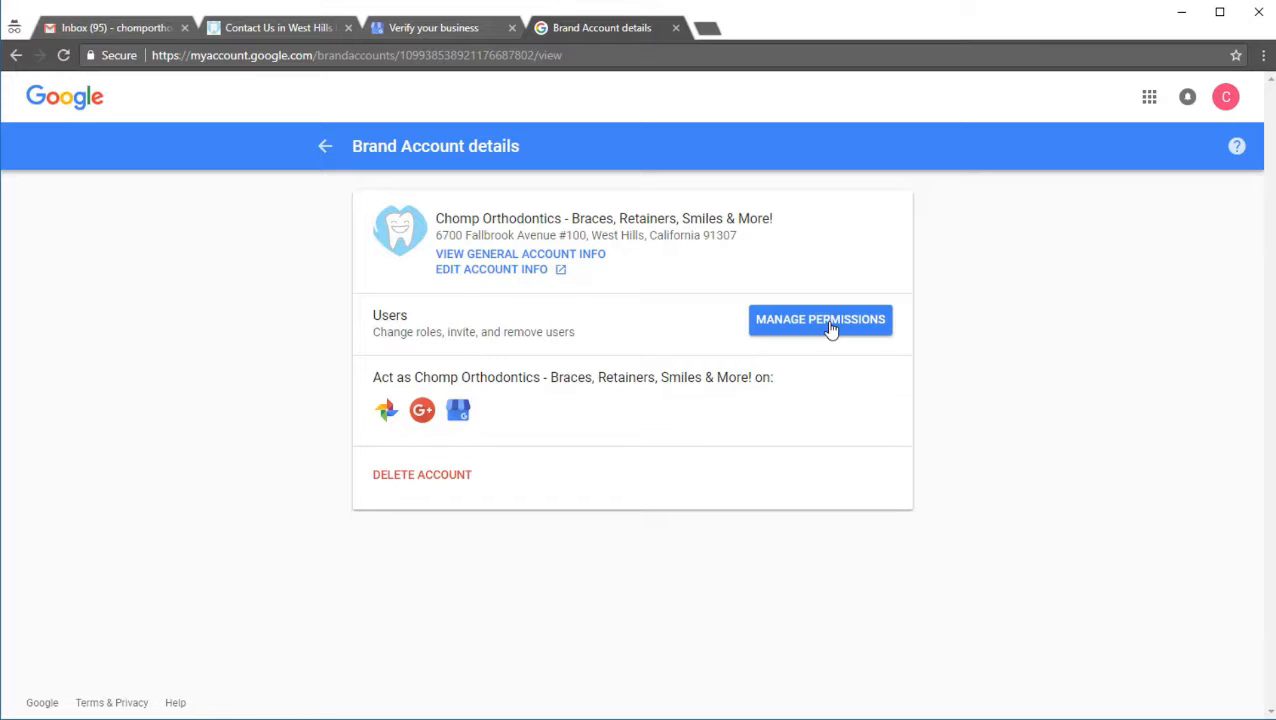
click(462, 418)
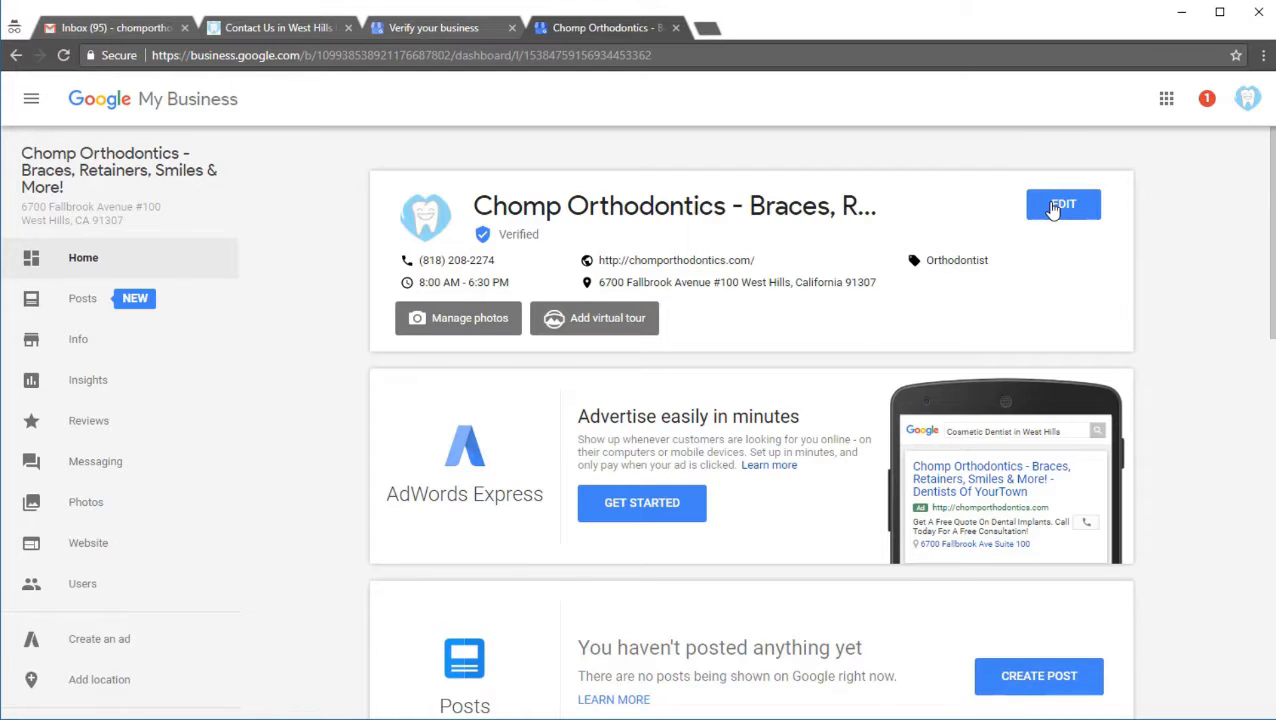
click(1050, 207)
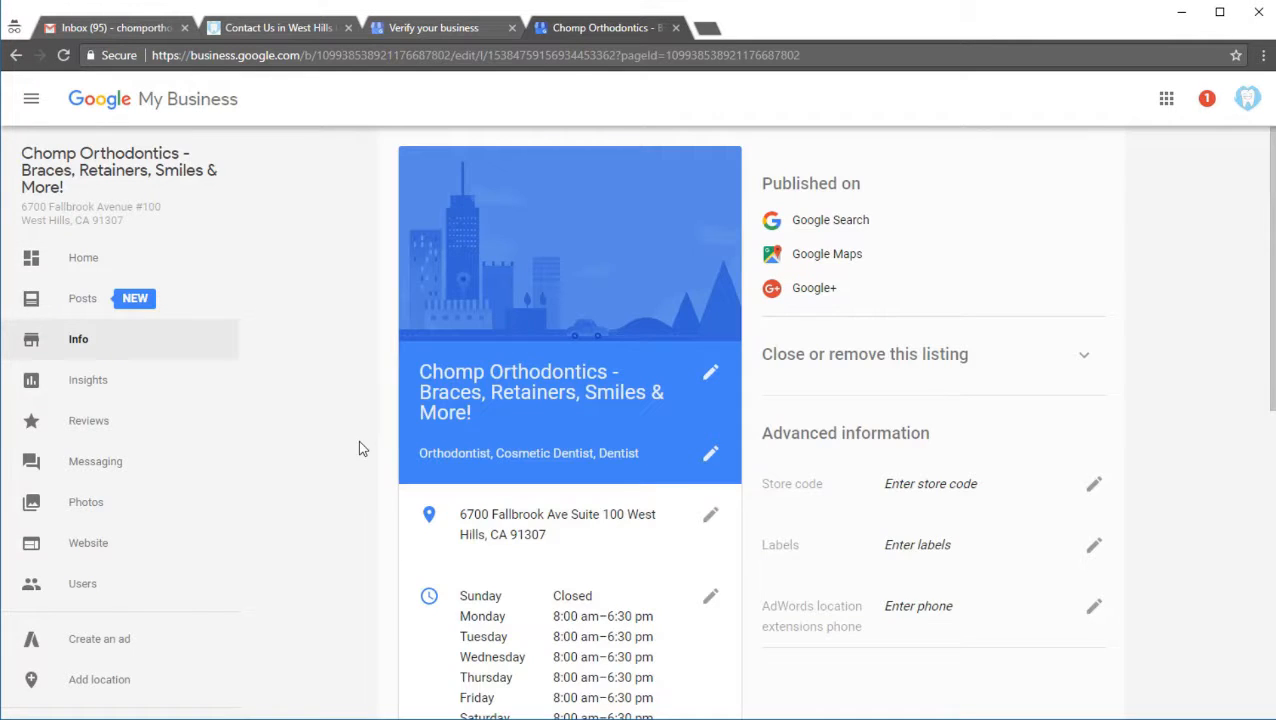
Step: Rearrange the listing's business name to read "Braces, Retainers, Smiles & More - Chomp Orthodontics -"
scroll(592, 350, down, 1)
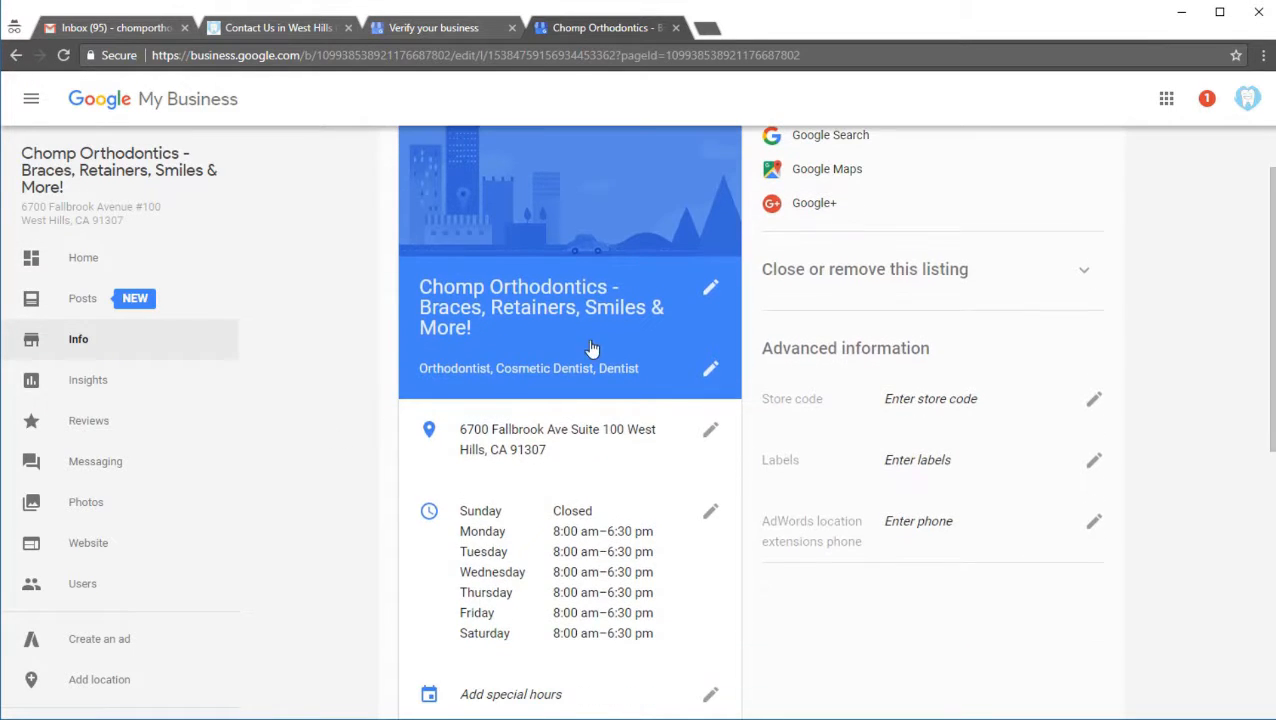
click(710, 288)
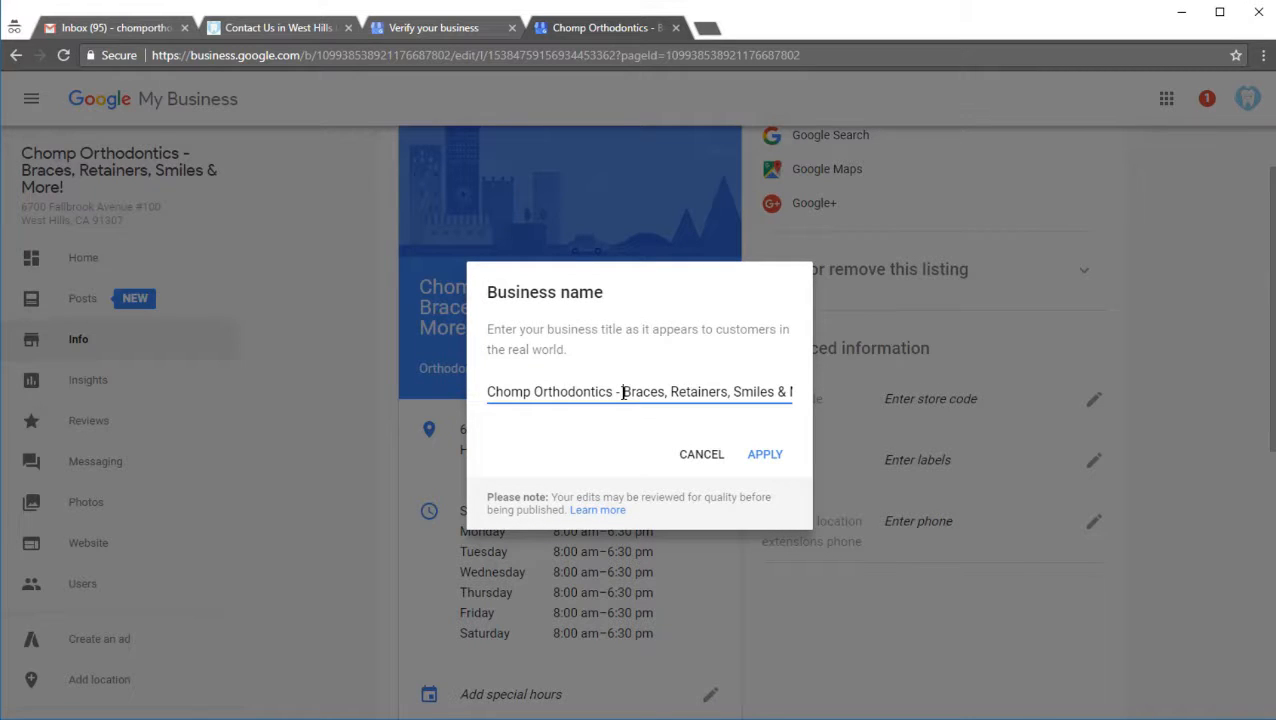
drag(623, 392, 596, 392)
key(ctrl+shift+Left)
key(ctrl+shift+Left)
key(ctrl+c)
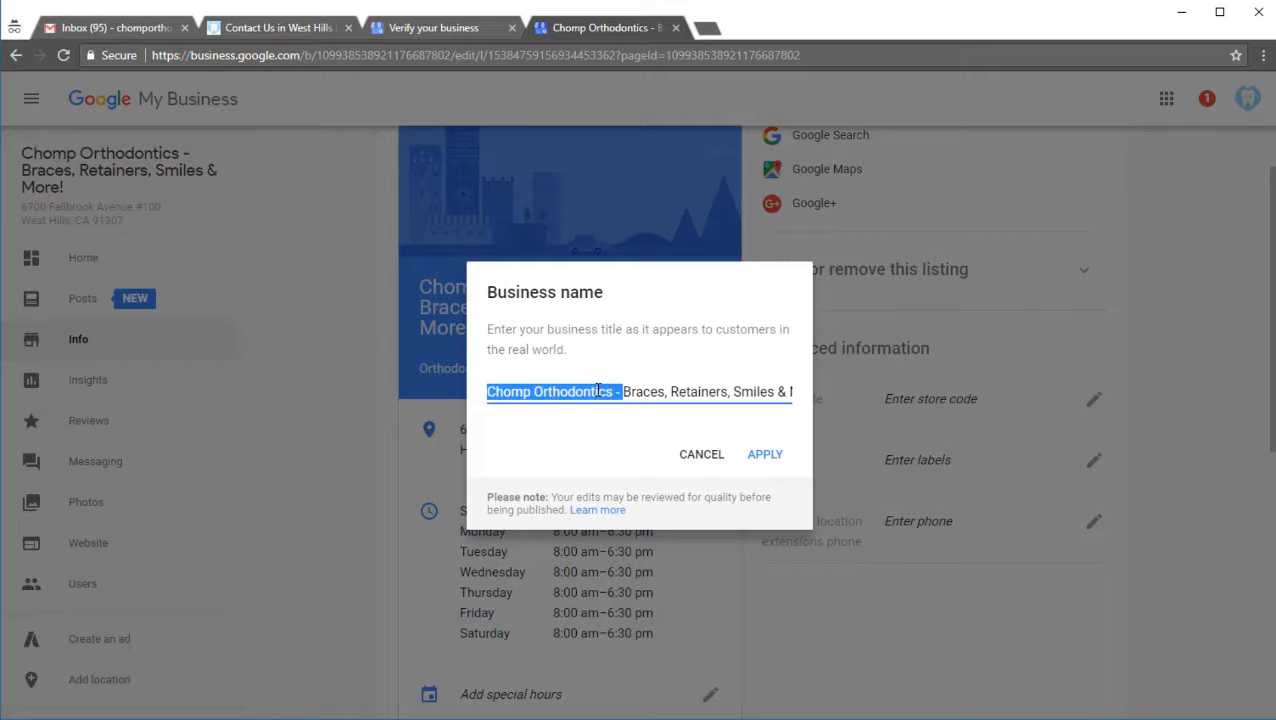
key(BackSpace)
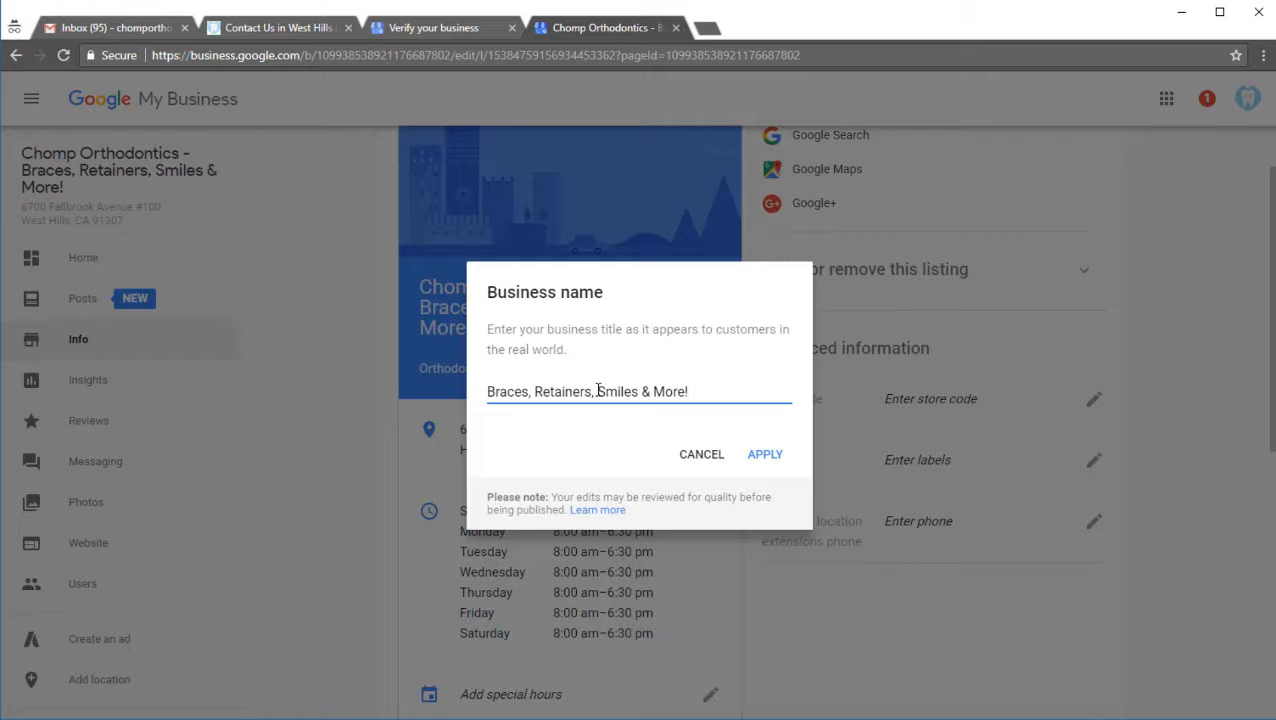
key(ctrl+v)
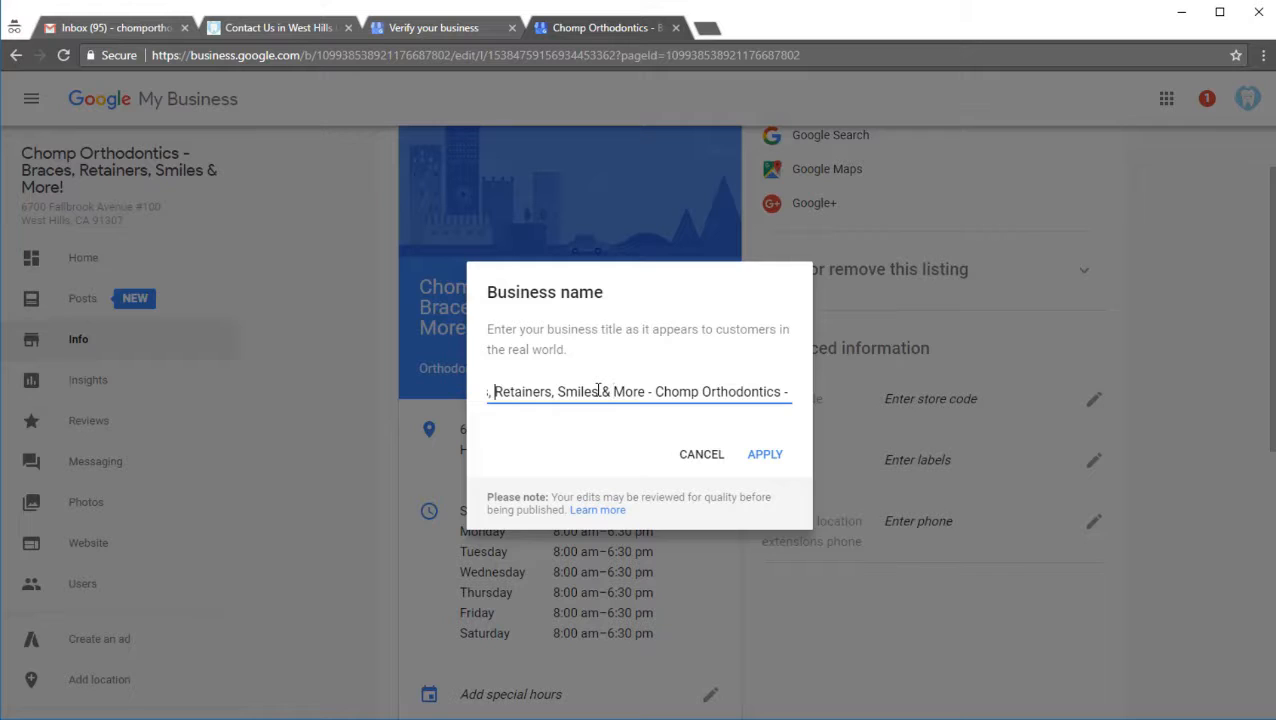
Step: Insert "Orthodontist in West Hills - " at the beginning of the business name
key(ctrl+Left)
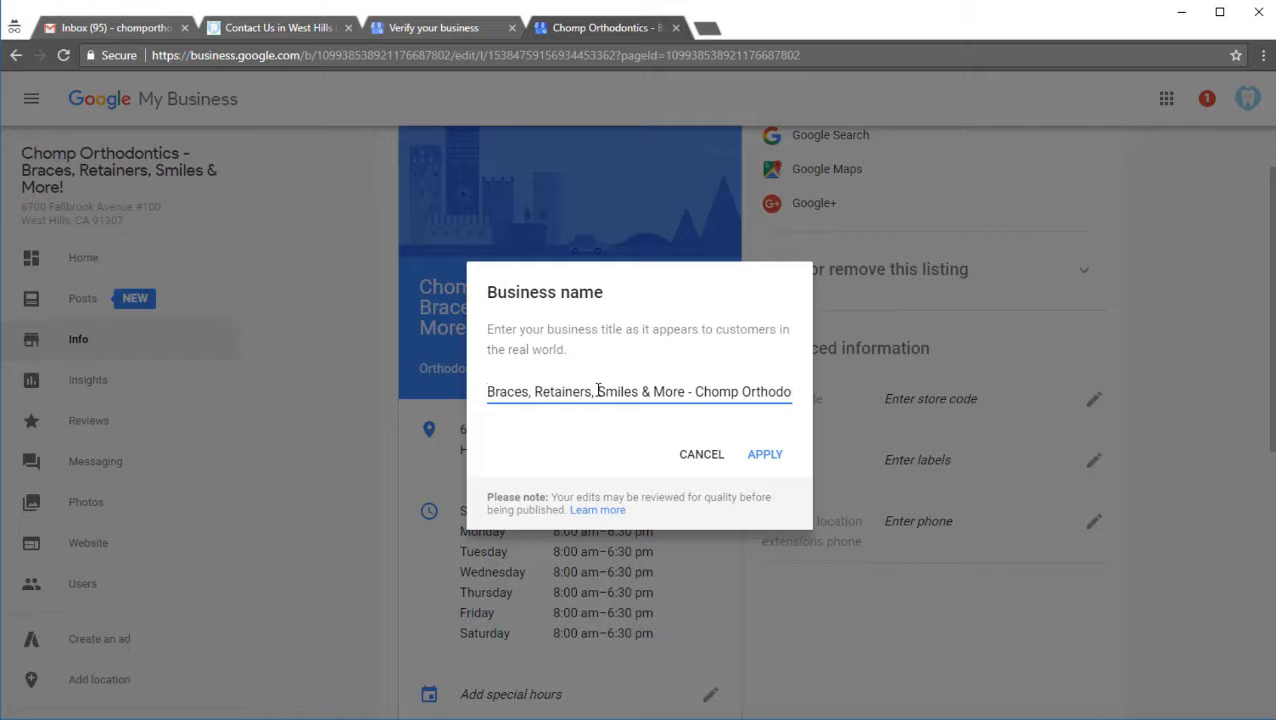
text(Orthodon)
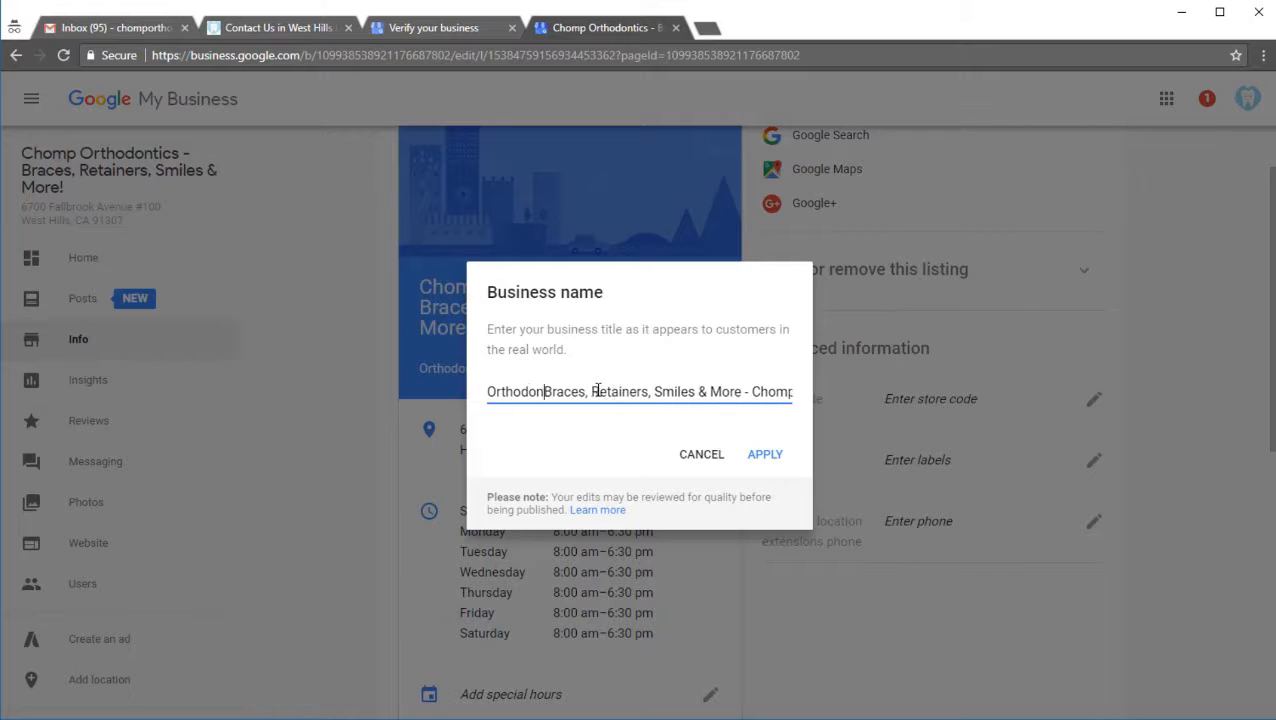
text(tist in West)
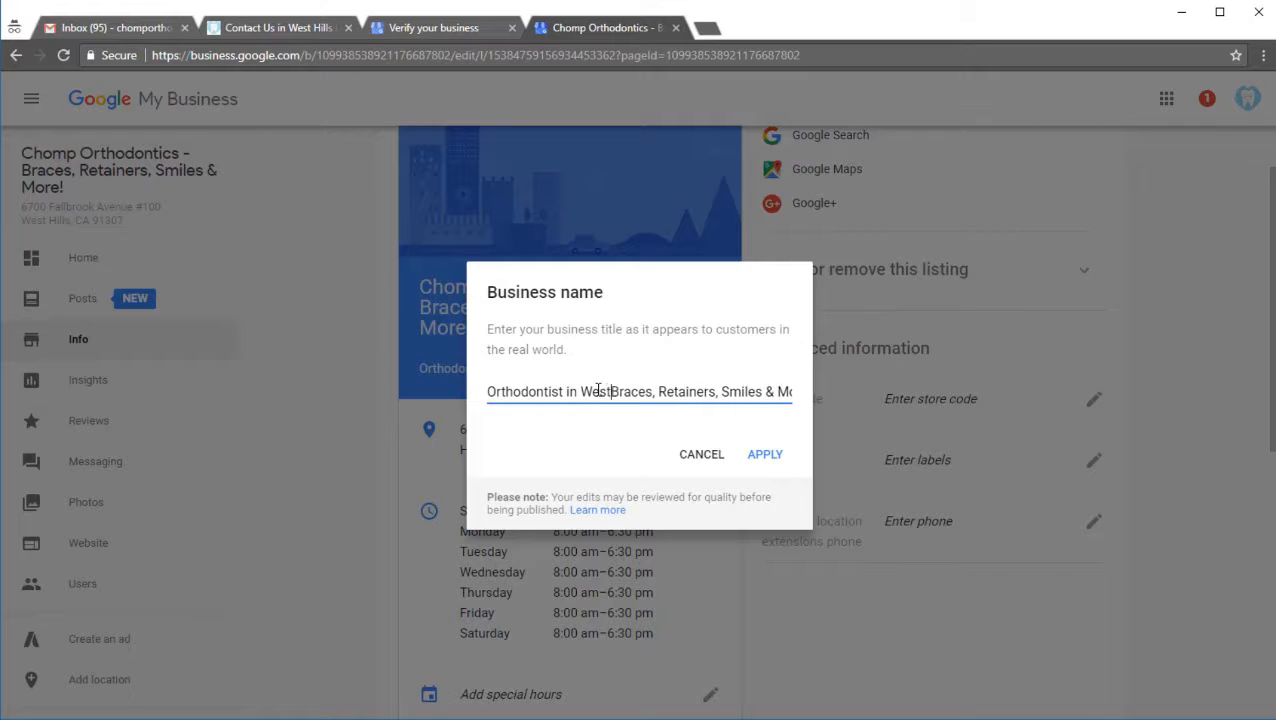
text( Hills)
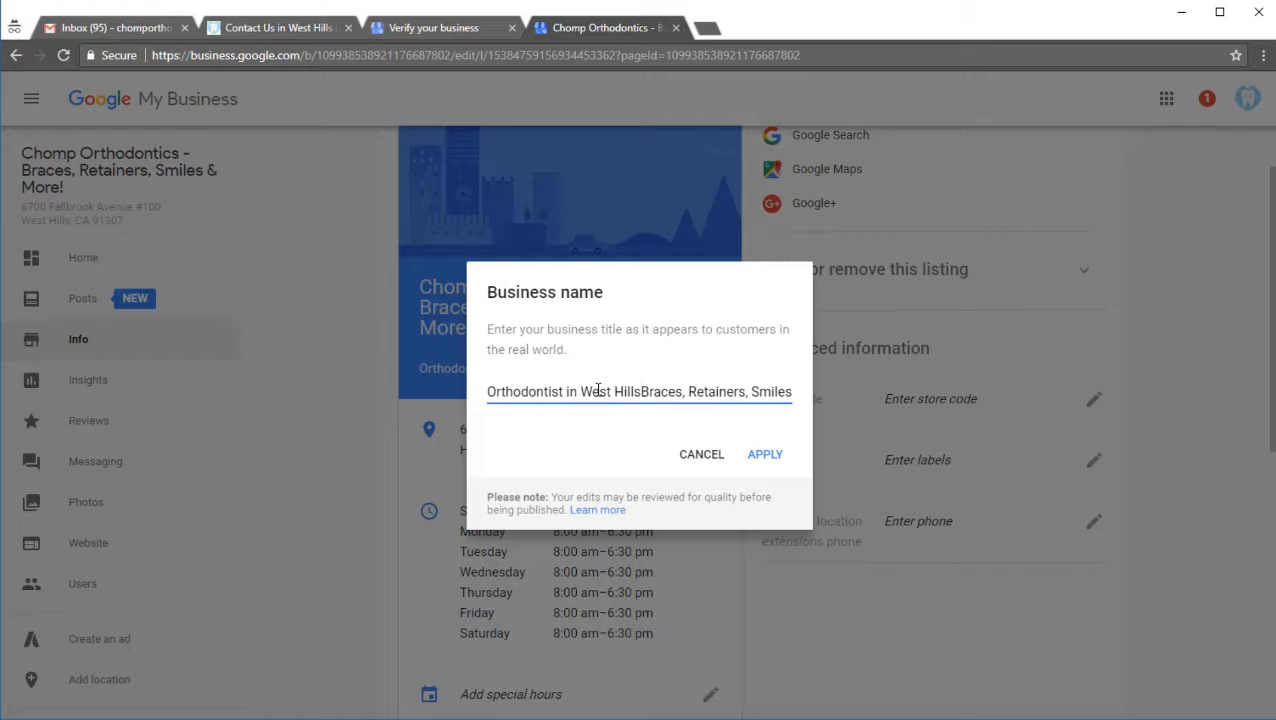
text( -)
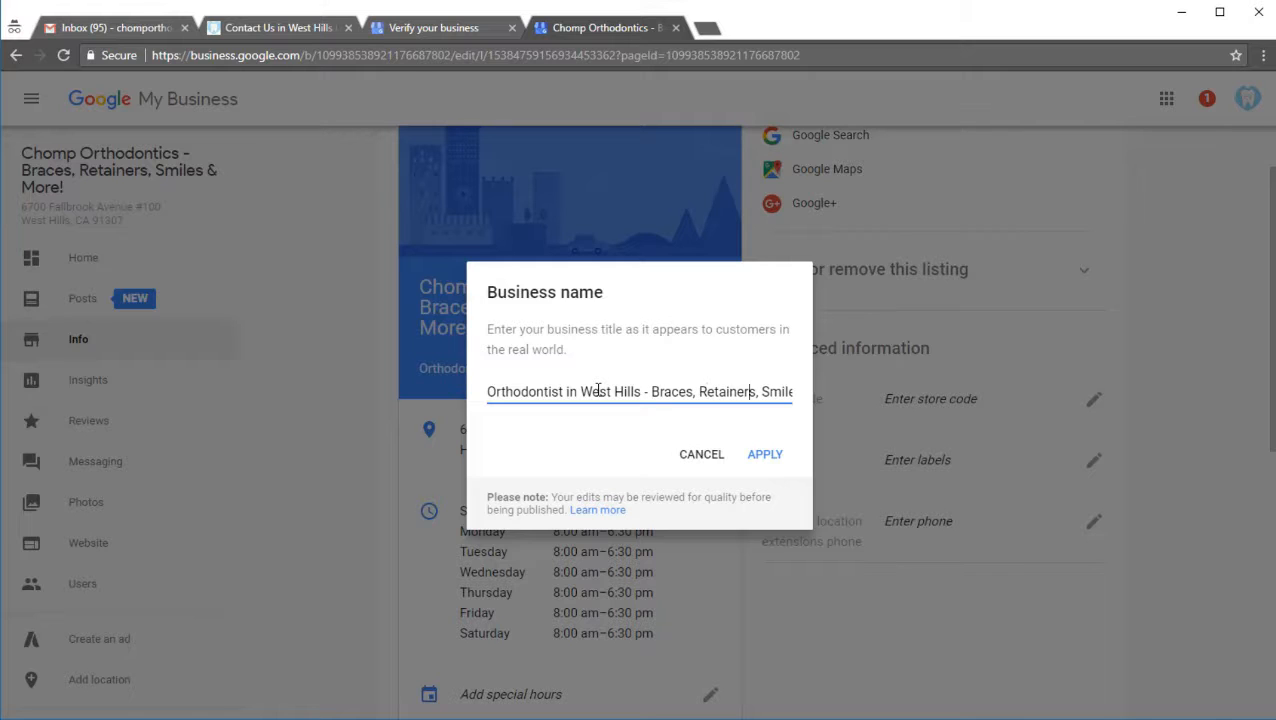
Step: Remove the trailing dash after "Chomp Orthodontics" and apply the edited business name
key(Right)
key(Right)
key(Right)
key(Right)
key(Right)
key(Right)
key(Right)
key(Right)
key(Right)
key(Right)
key(Right)
key(Right)
key(Right)
key(Right)
key(Right)
key(Right)
key(Right)
key(Right)
key(Right)
key(Right)
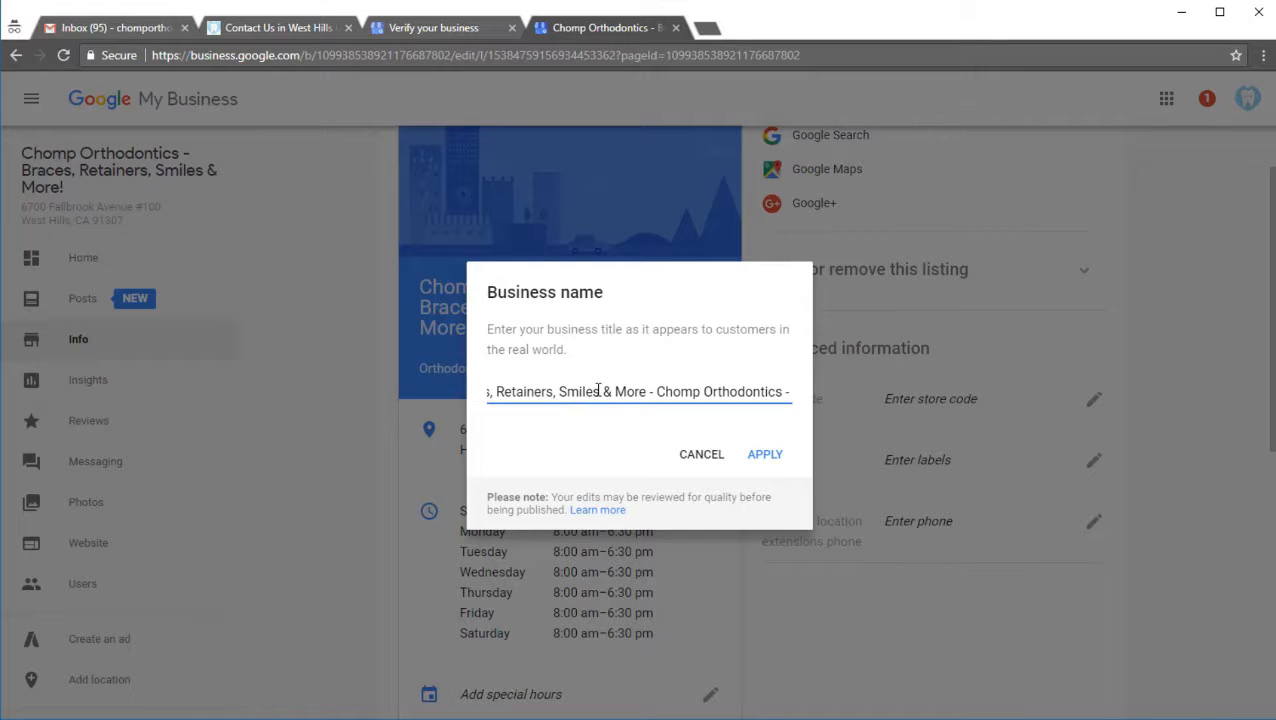
key(BackSpace)
key(BackSpace)
key(BackSpace)
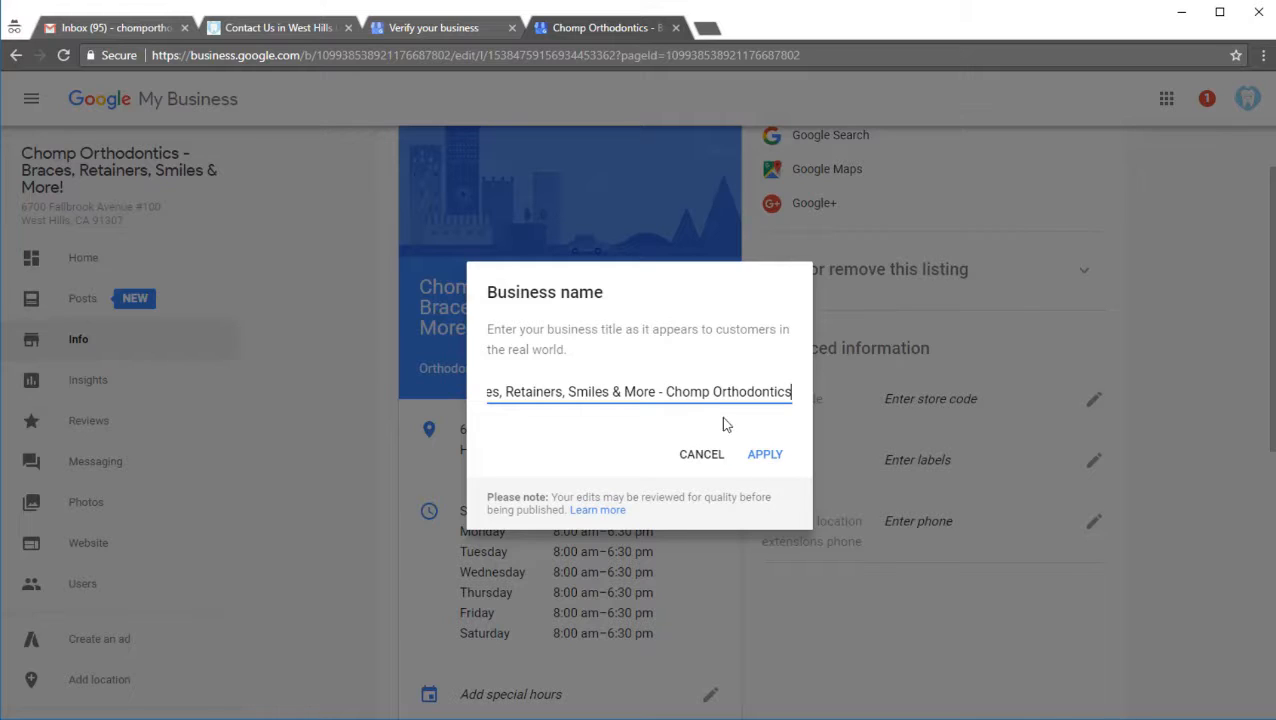
drag(660, 391, 350, 393)
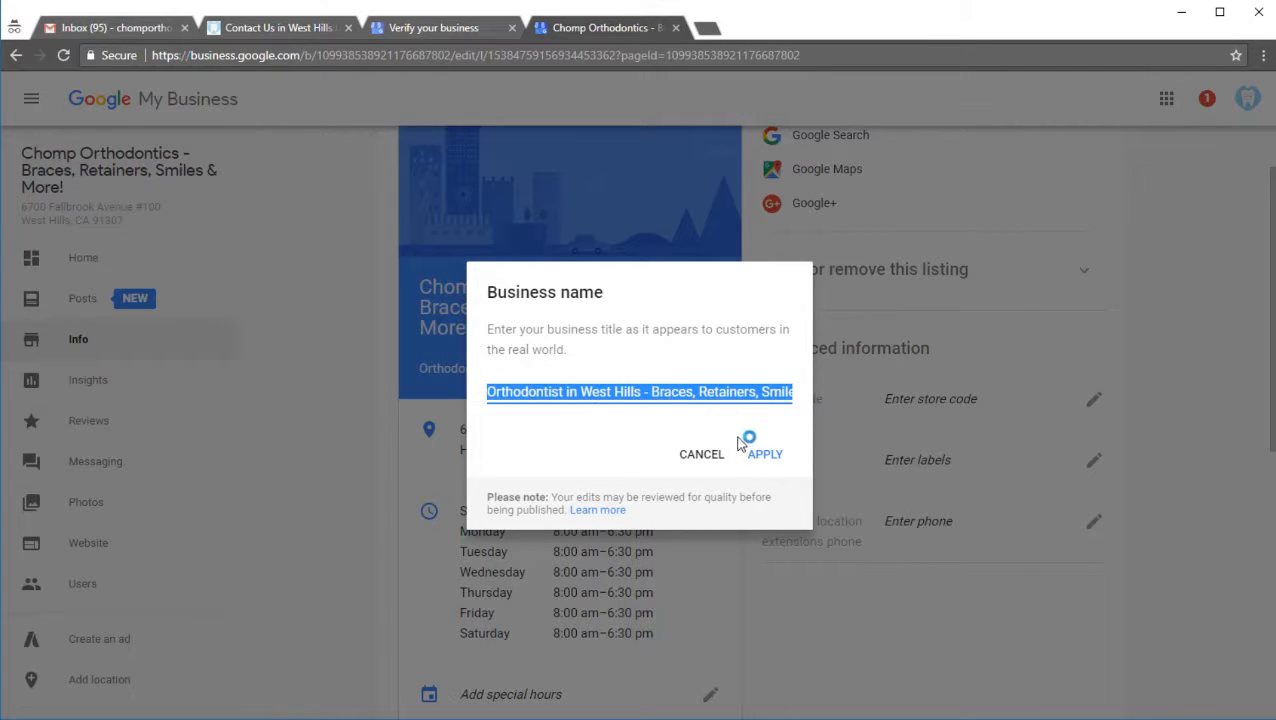
click(760, 457)
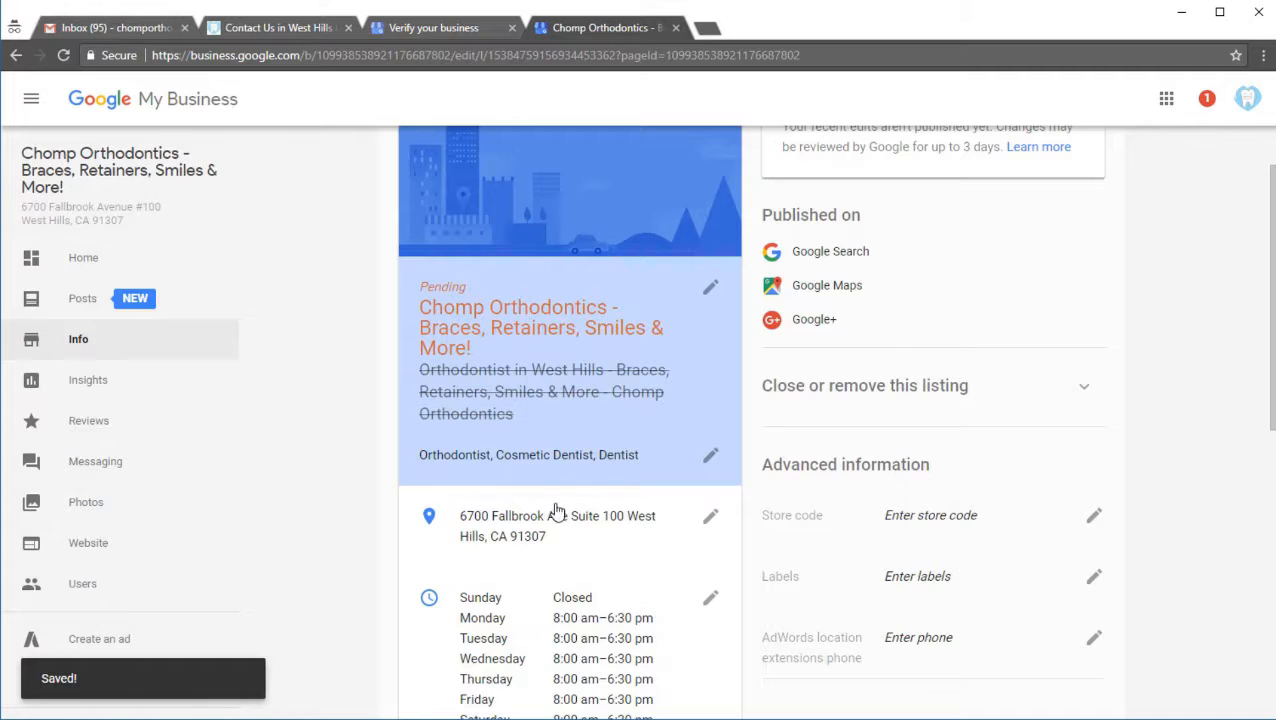
Step: Replace "Suite" with "STE" in the listing's street address, apply the change and reload the page
scroll(555, 510, down, 1)
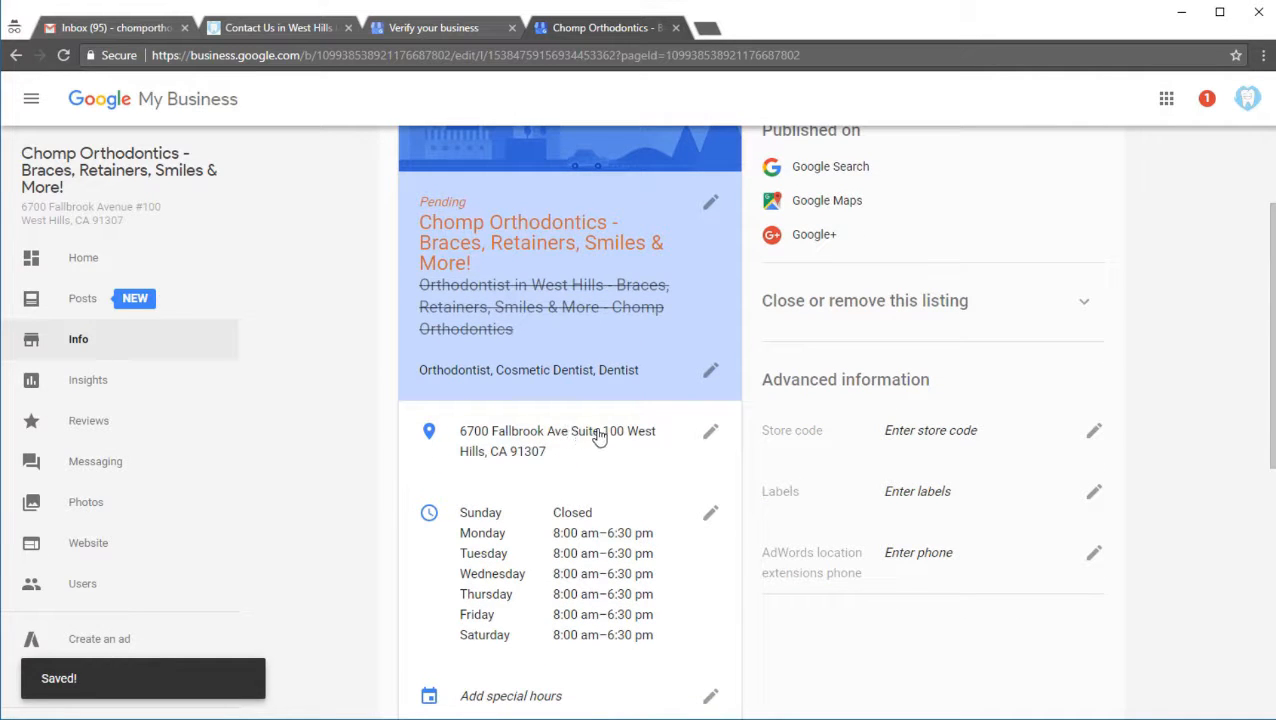
click(713, 432)
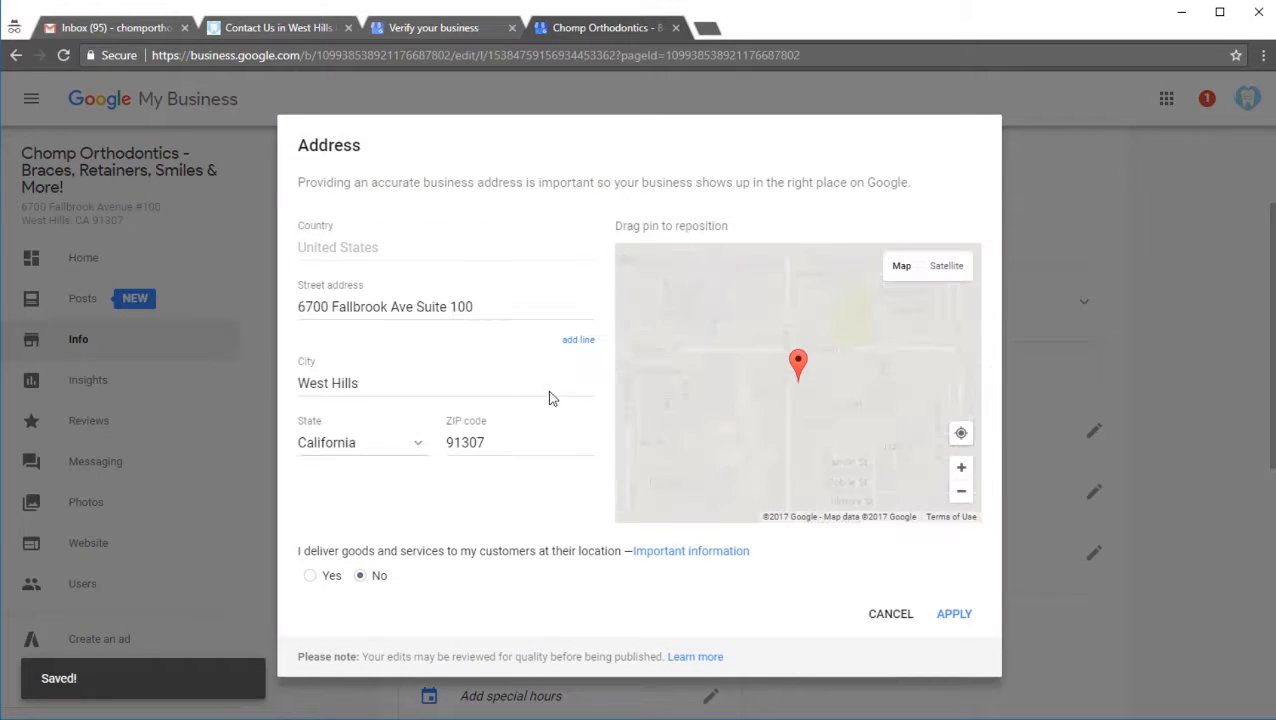
click(435, 307)
double_click(435, 307)
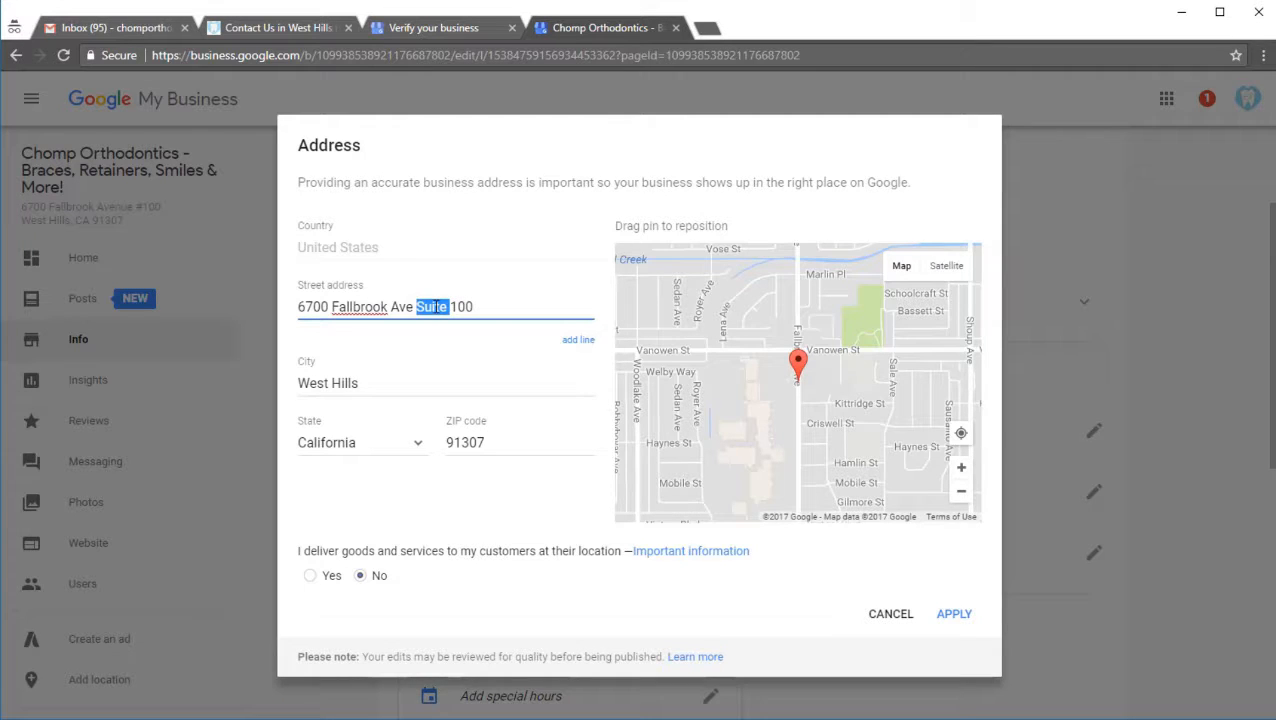
text(STE)
click(955, 614)
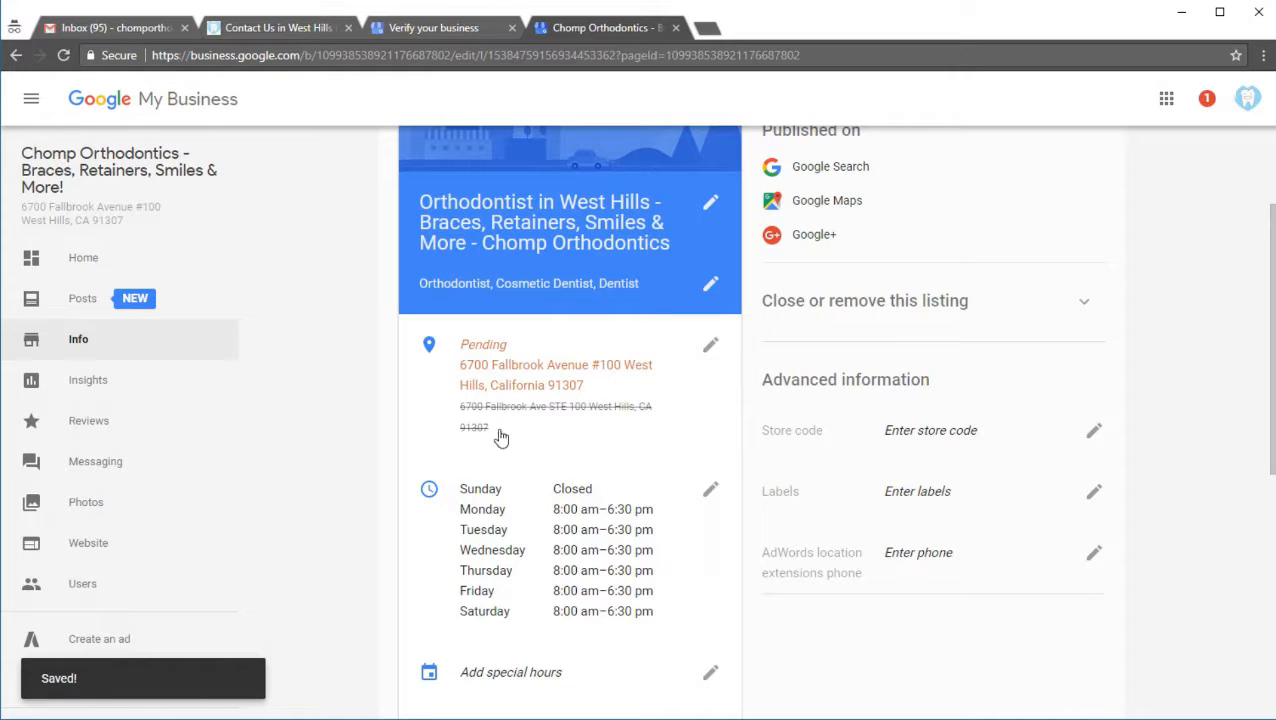
click(63, 56)
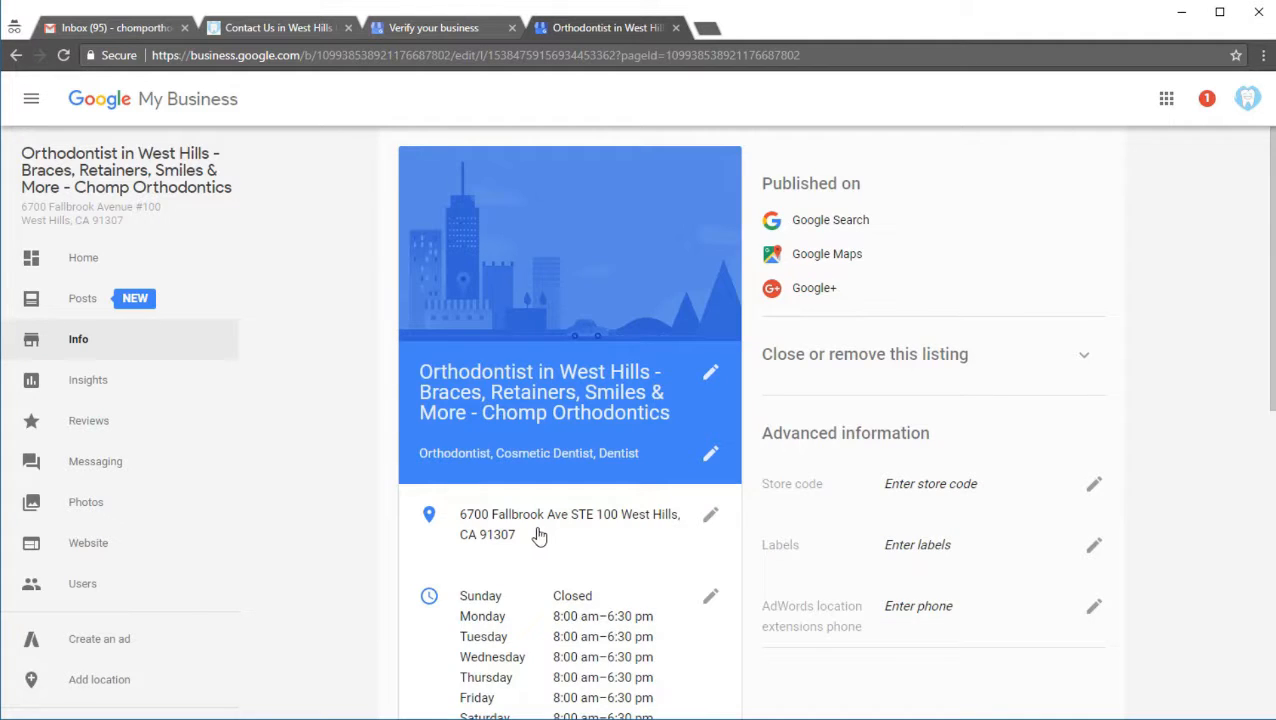
Step: Look up the business hours in the Chomp Orthodontics SEO Workbook in Excel, then return to the listing
scroll(541, 528, down, 3)
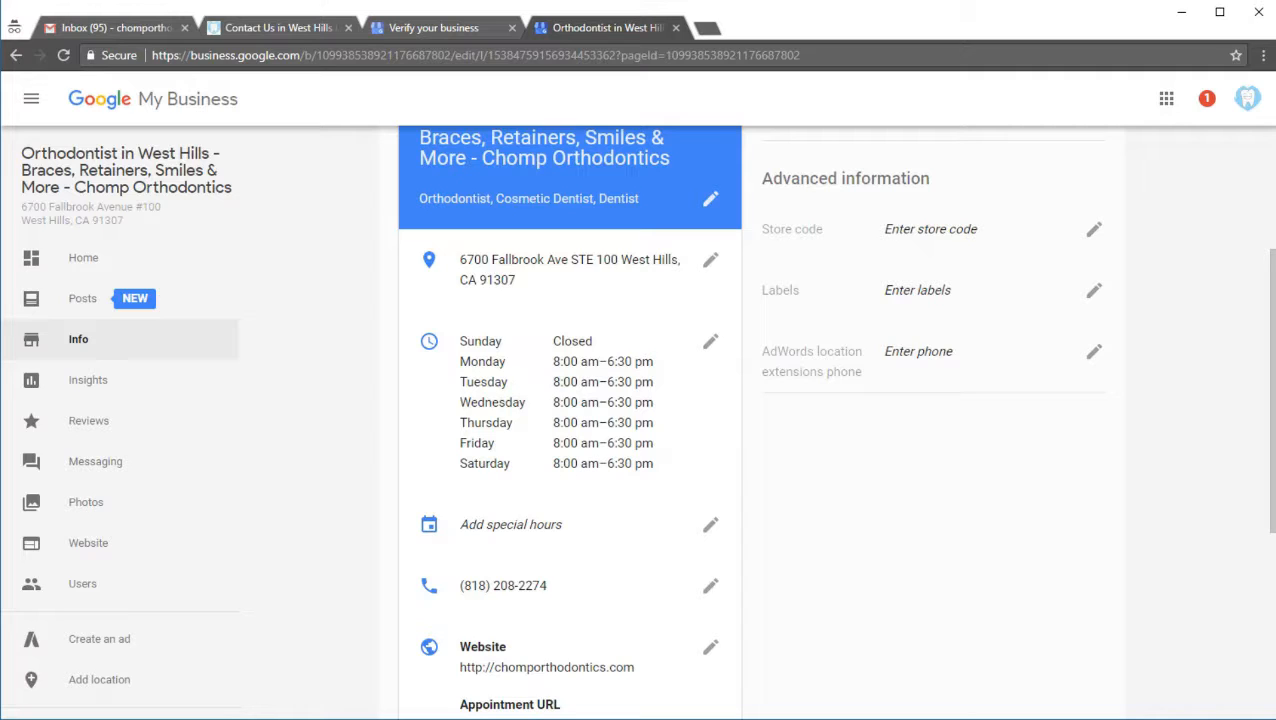
click(140, 718)
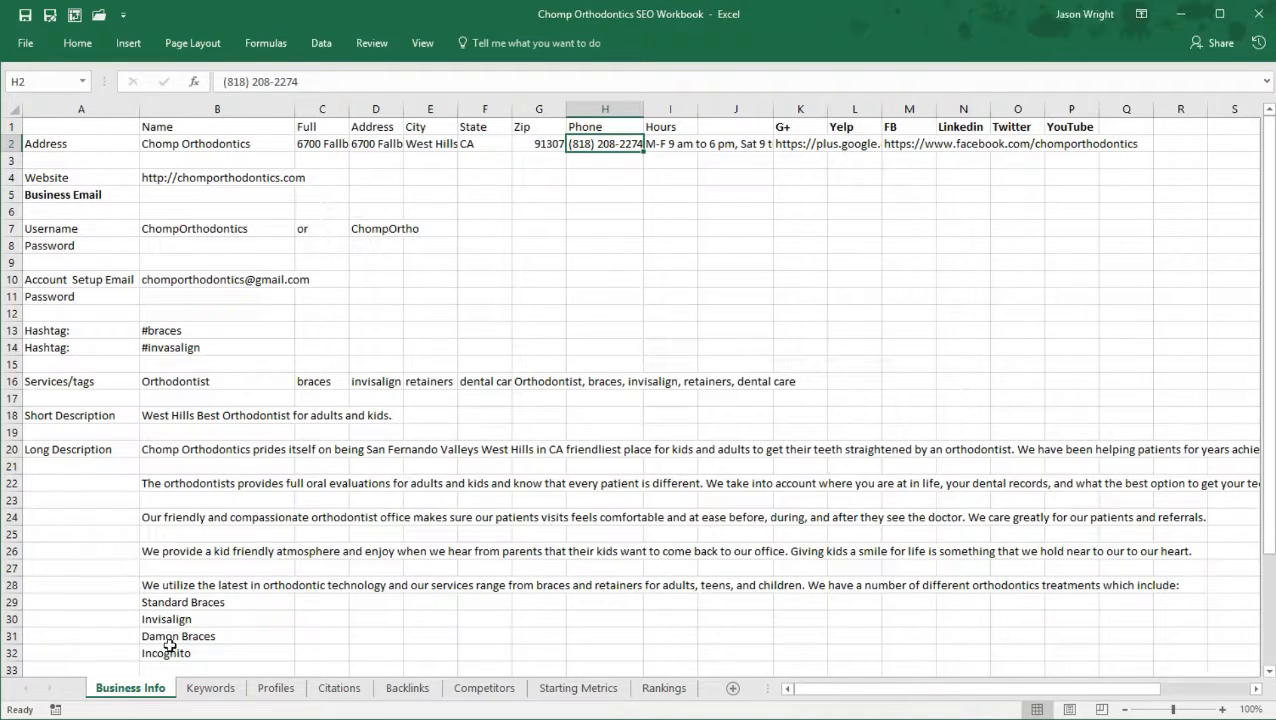
click(726, 145)
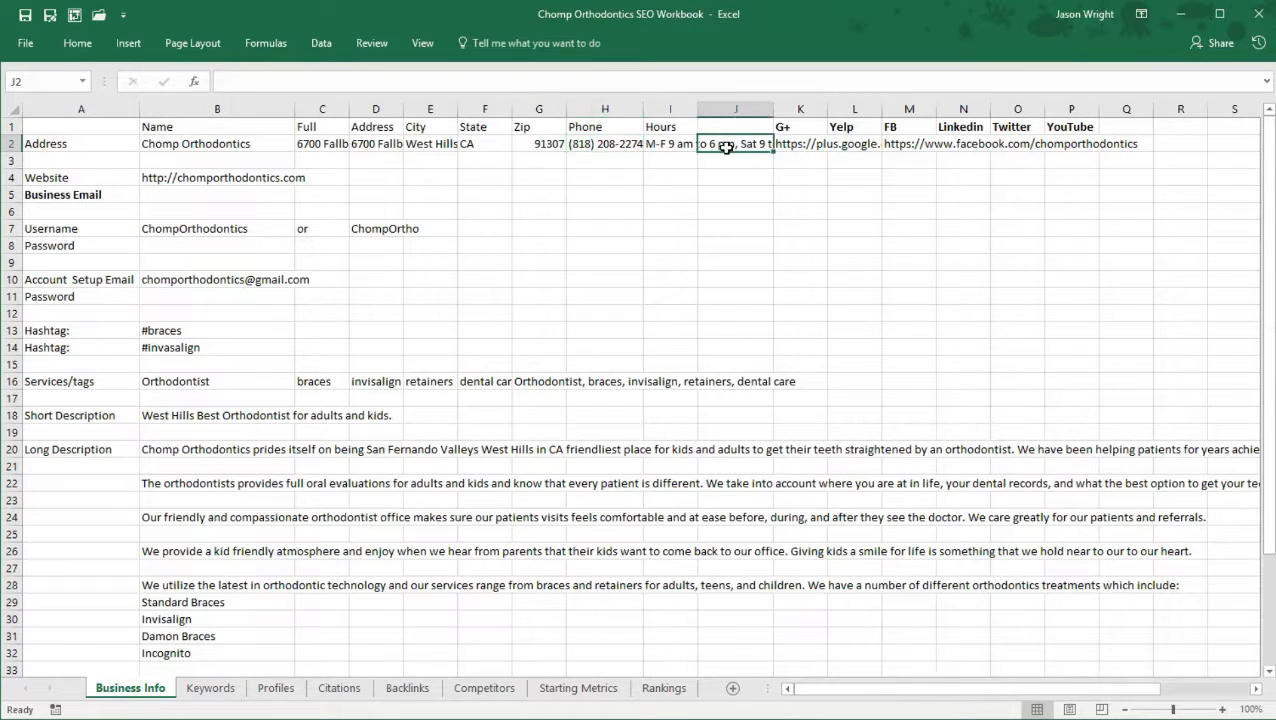
click(668, 146)
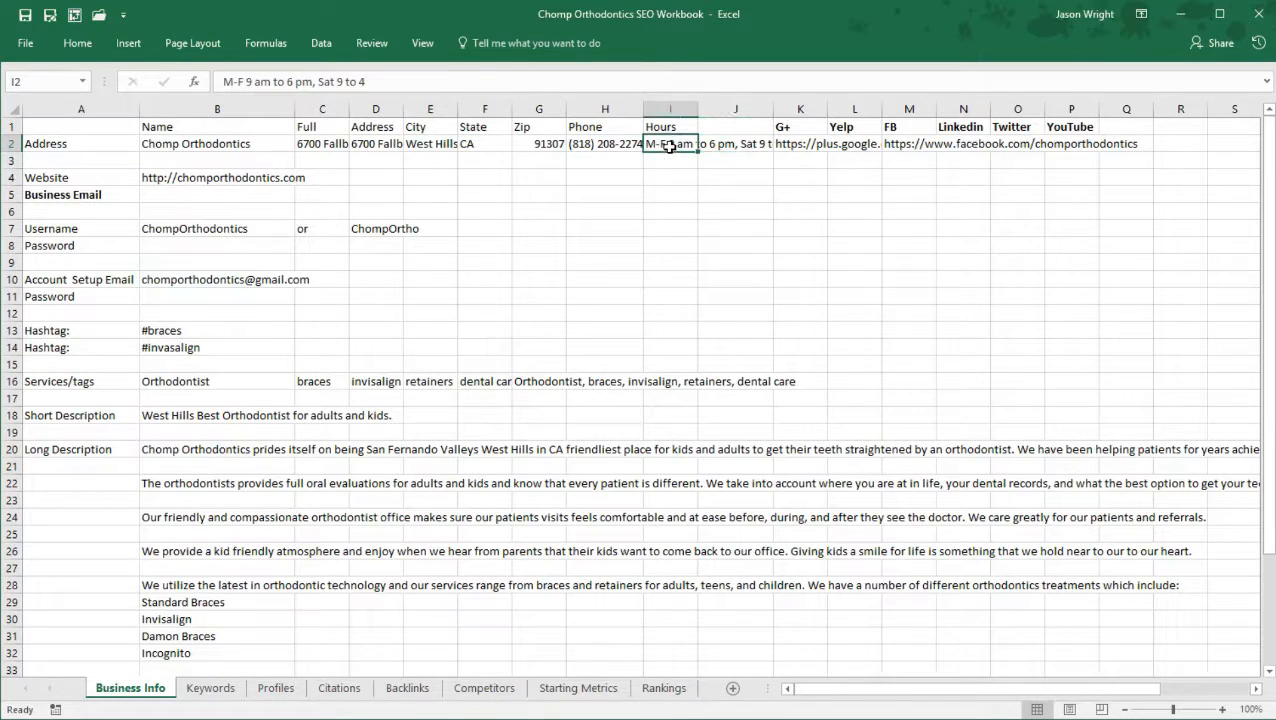
click(1180, 14)
Step: Set Saturday's closing time to 4:00 pm in the listing's hours and apply the change
click(711, 344)
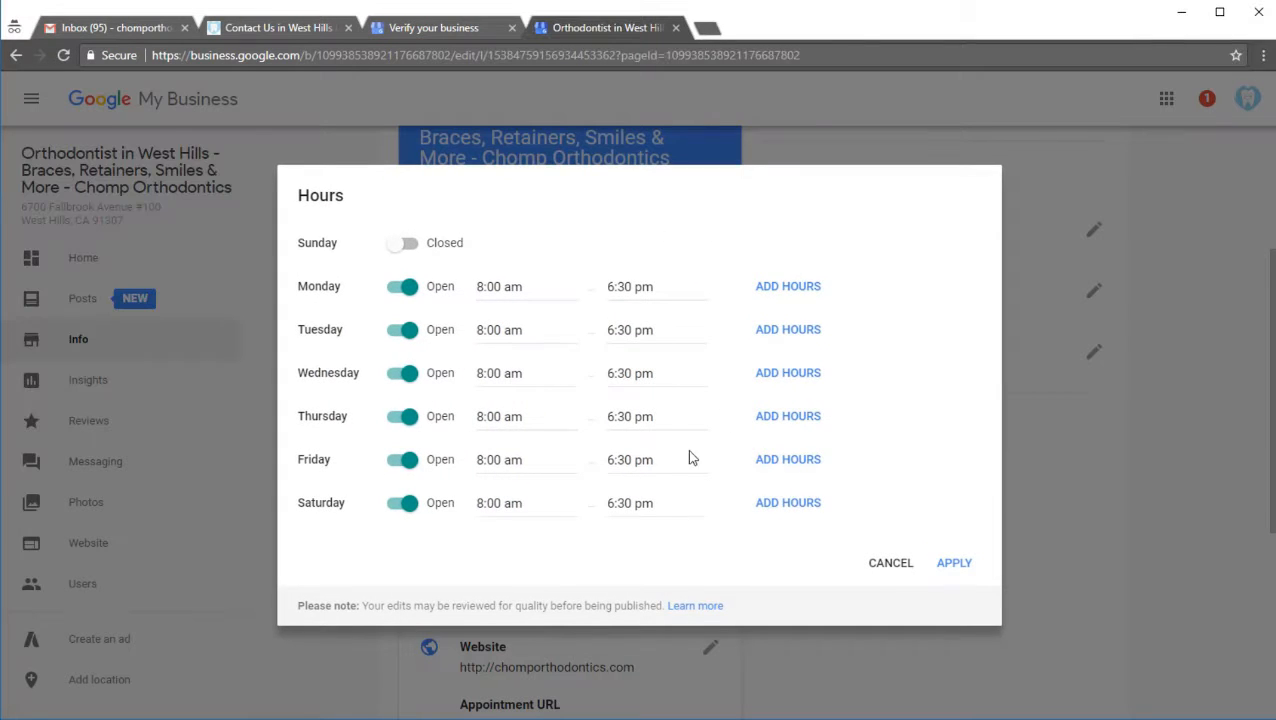
click(645, 508)
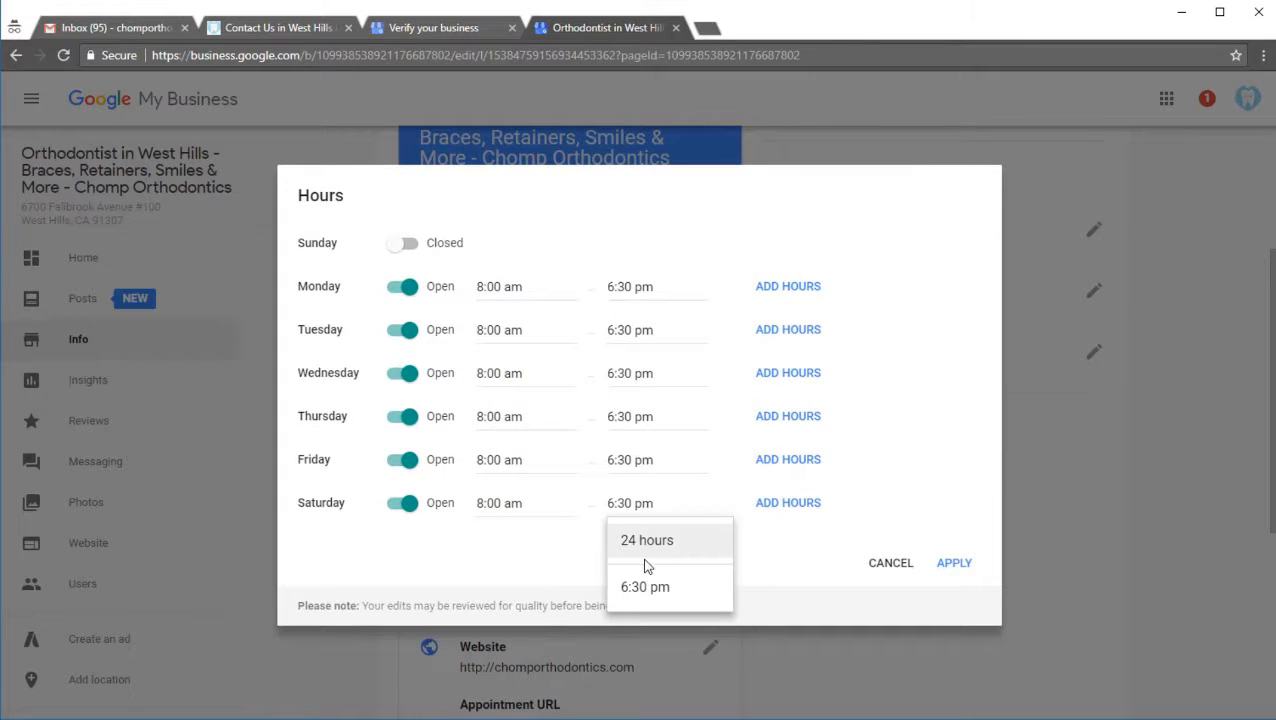
double_click(625, 505)
key(BackSpace)
key(BackSpace)
key(BackSpace)
key(Delete)
key(Delete)
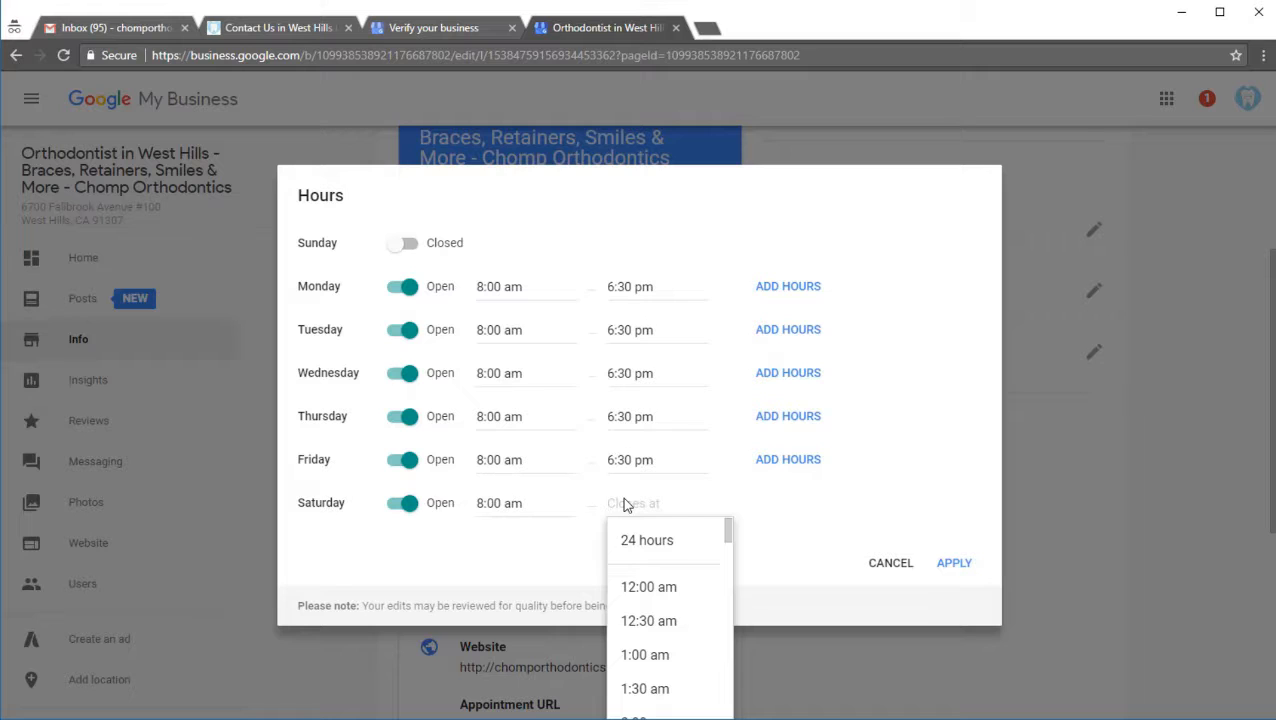
text(4)
click(657, 654)
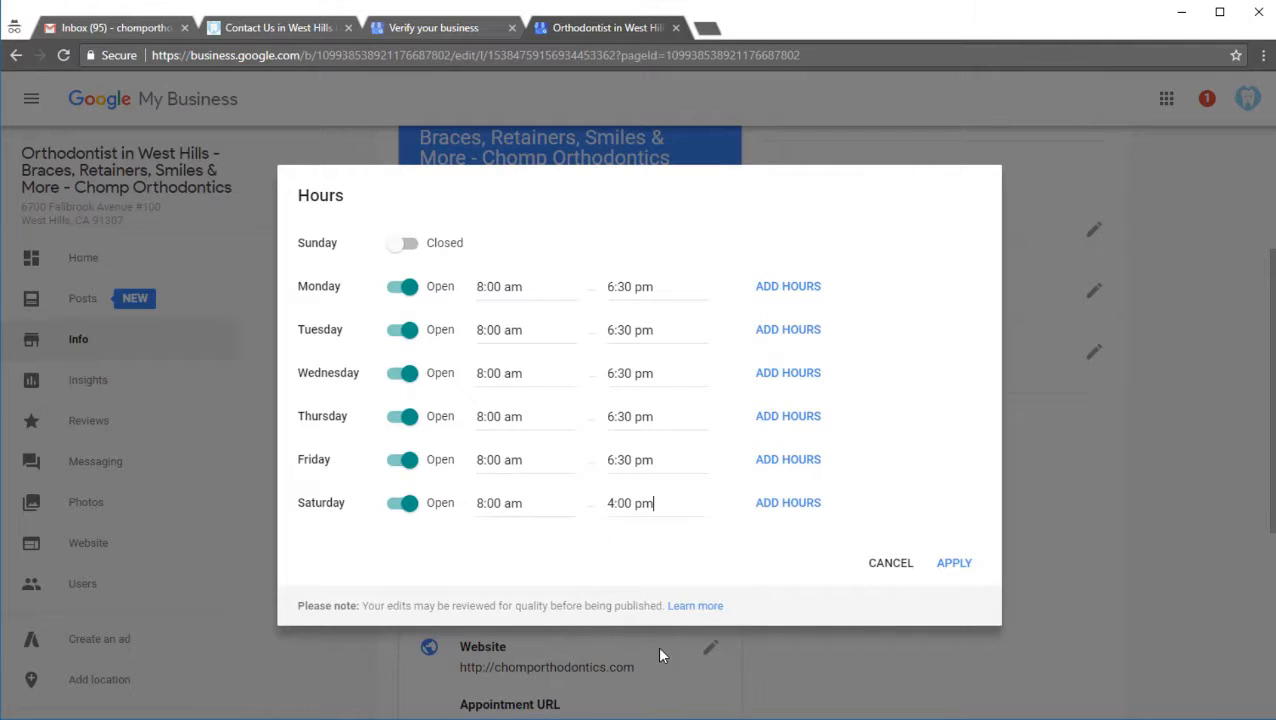
click(954, 563)
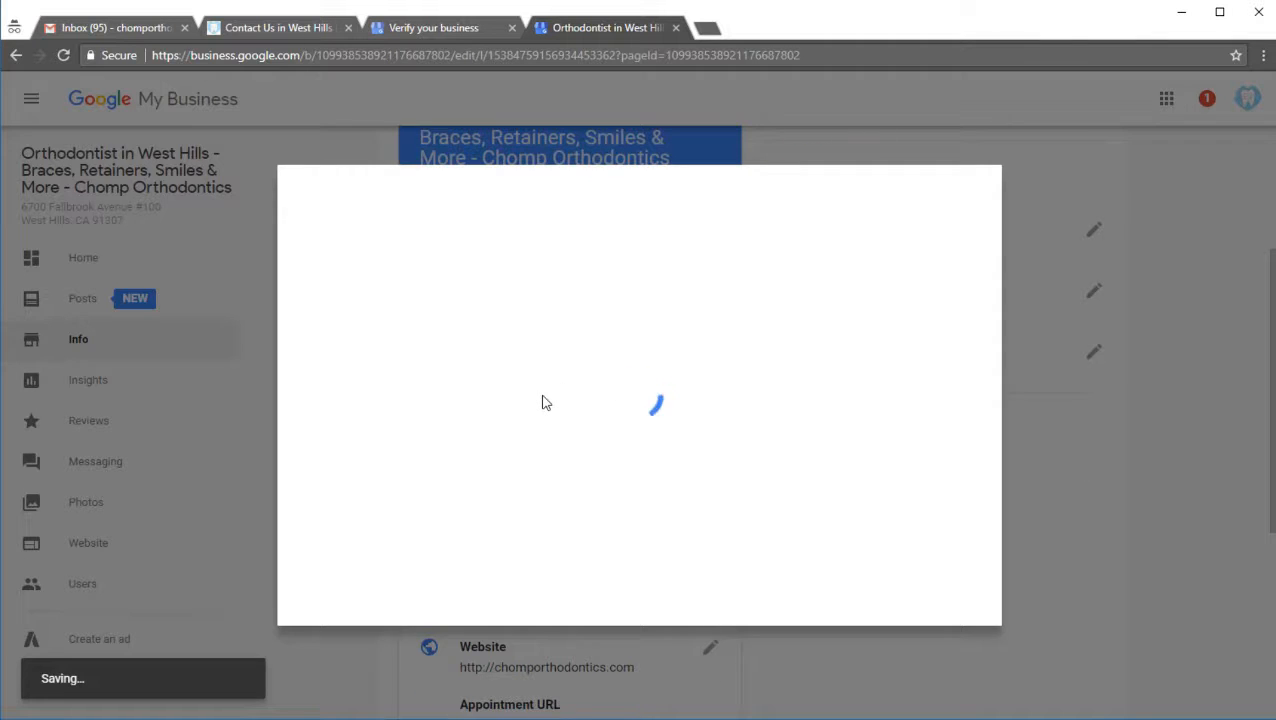
Step: Open the listing's special hours and select 7/4/18 as the date
scroll(530, 410, down, 3)
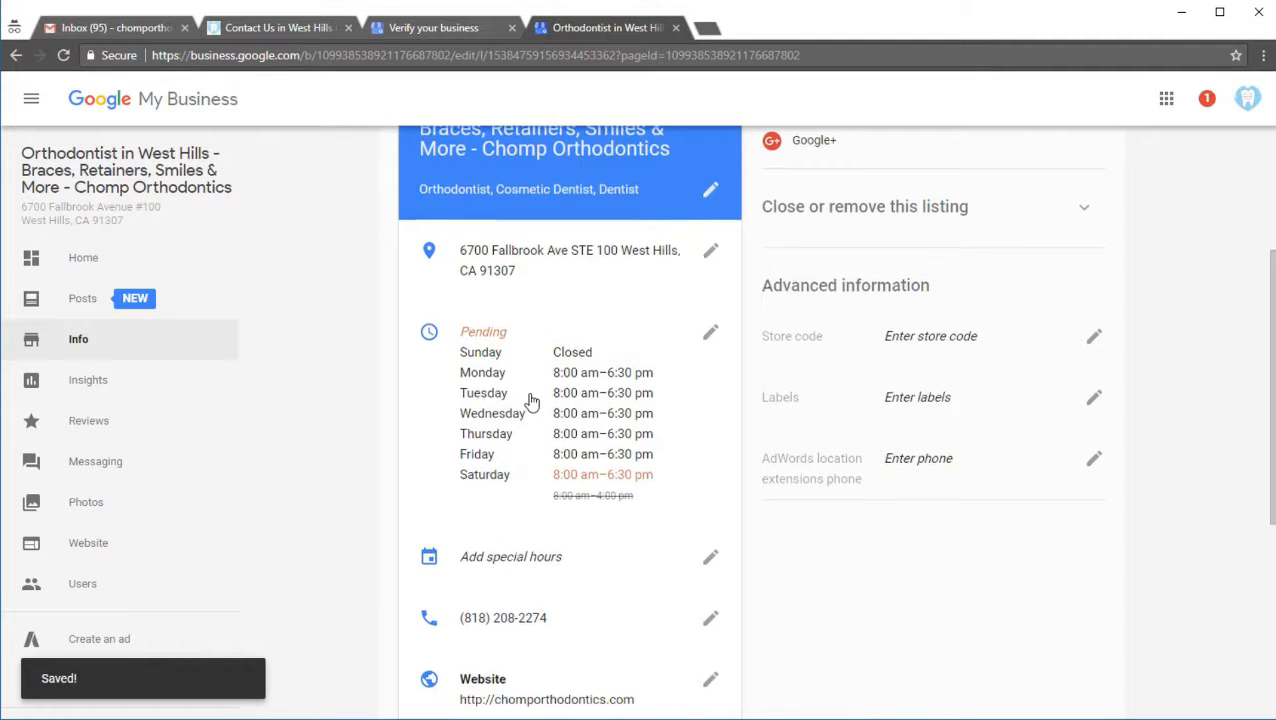
click(707, 318)
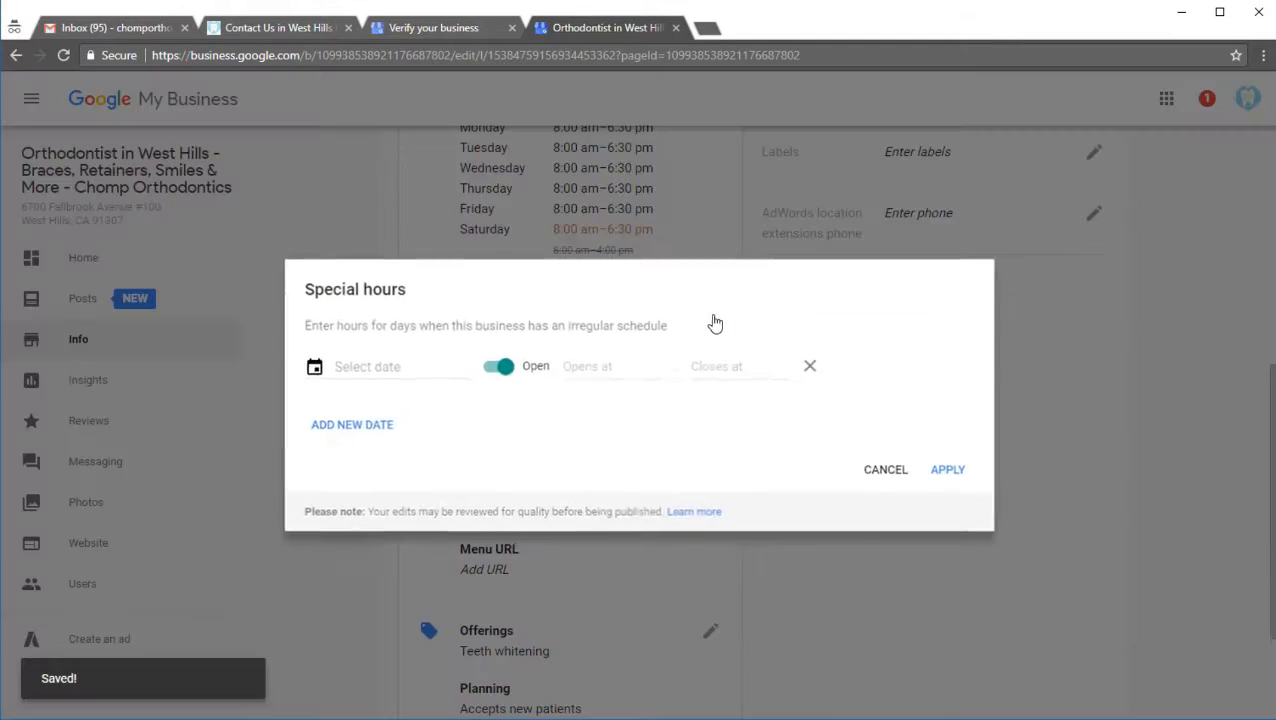
click(380, 366)
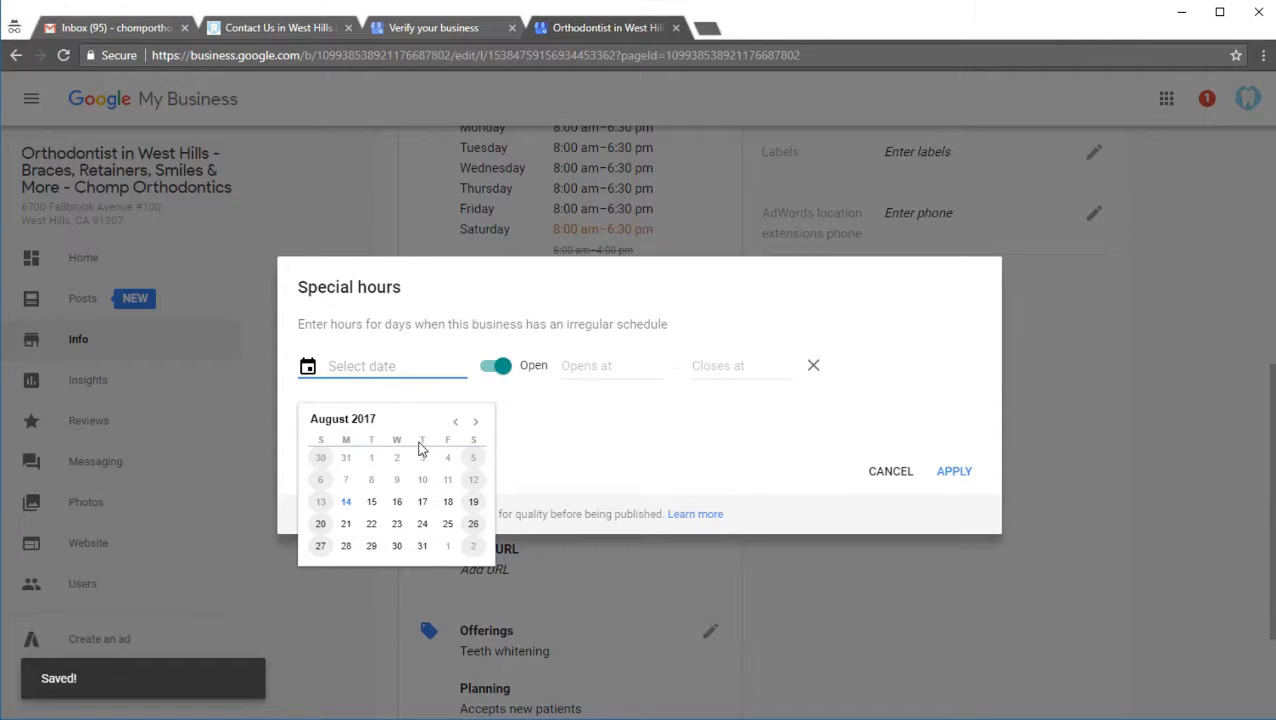
click(455, 421)
click(455, 421)
click(476, 421)
click(476, 421)
click(476, 421)
click(476, 421)
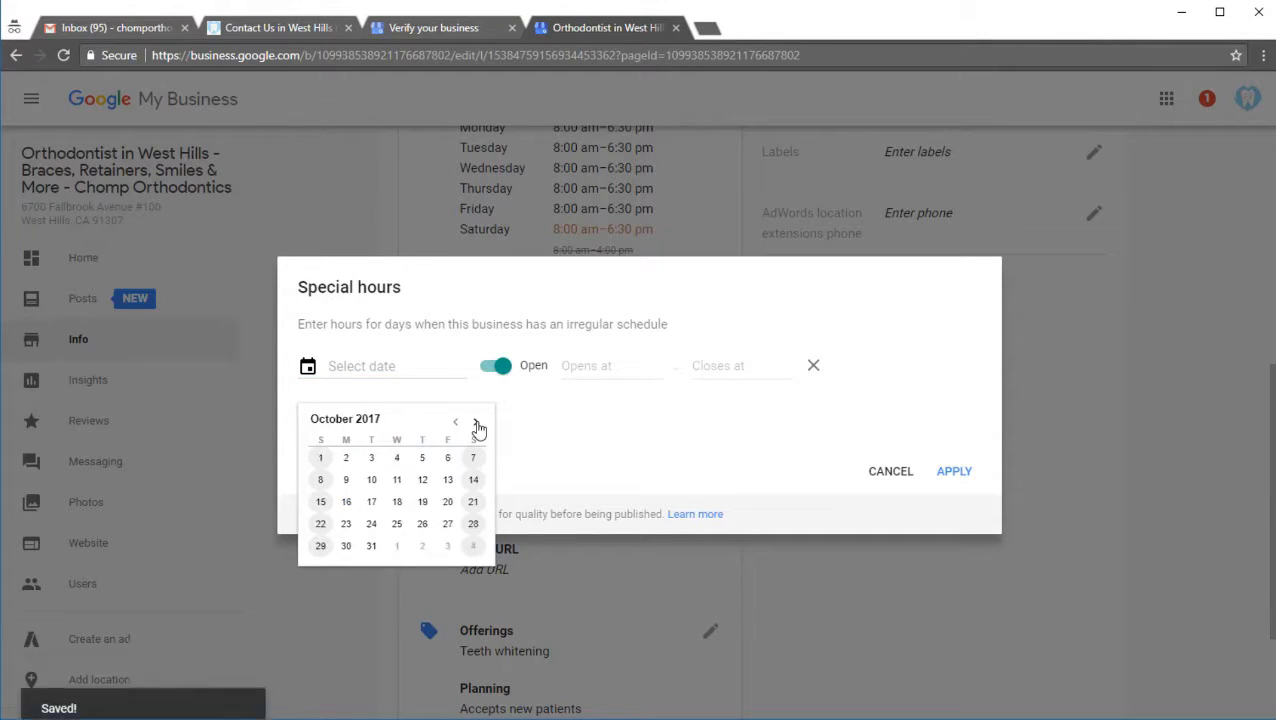
click(476, 421)
click(476, 421)
click(476, 421)
click(476, 421)
click(476, 421)
click(476, 421)
click(476, 421)
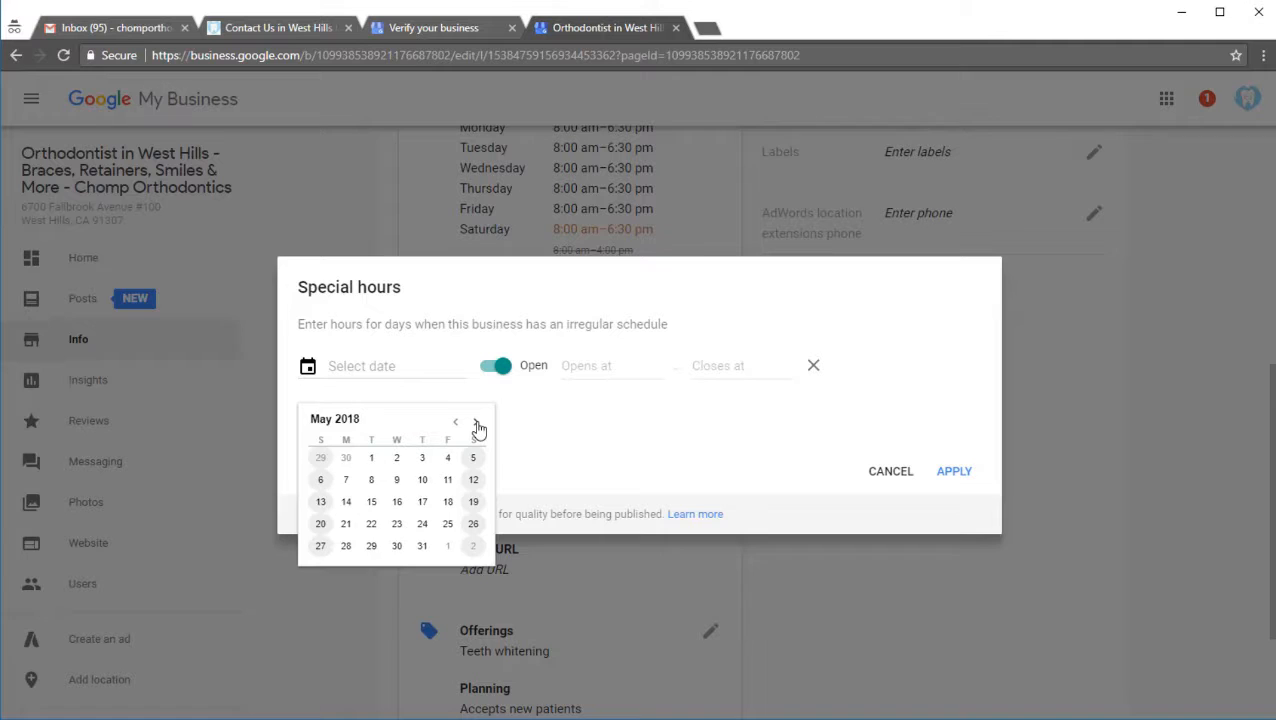
click(476, 421)
click(476, 421)
click(476, 421)
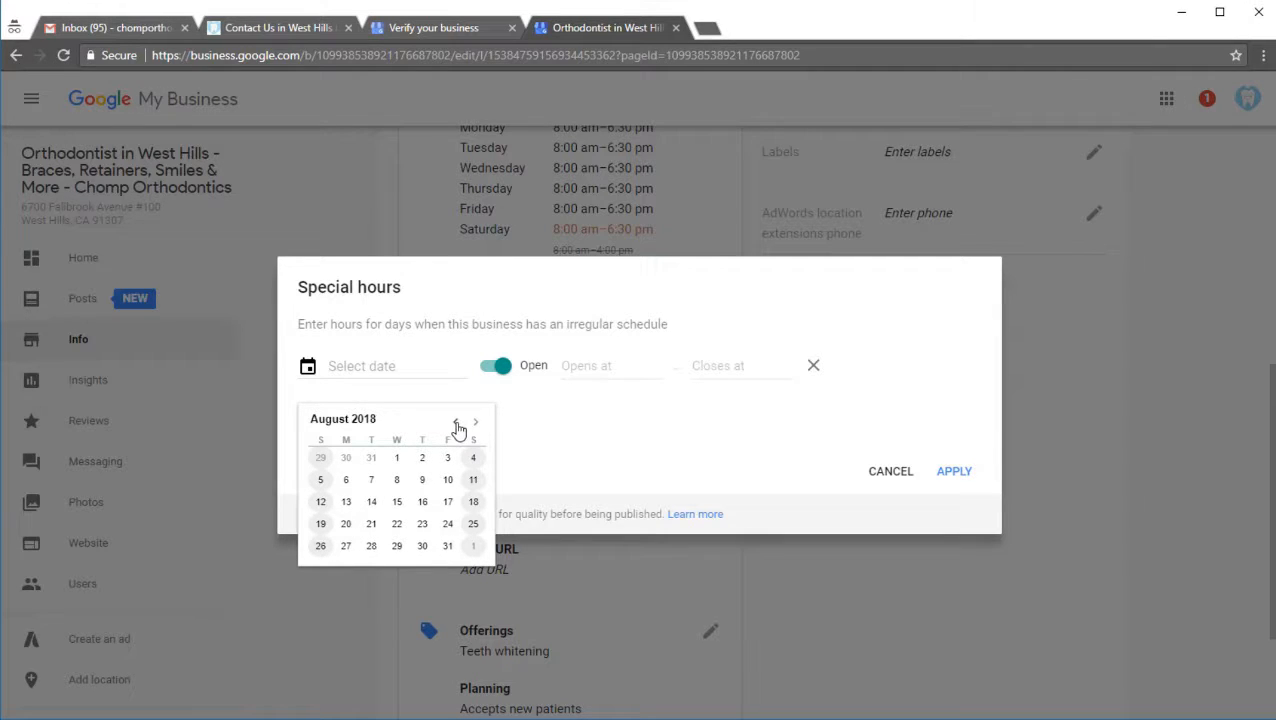
click(456, 424)
click(398, 458)
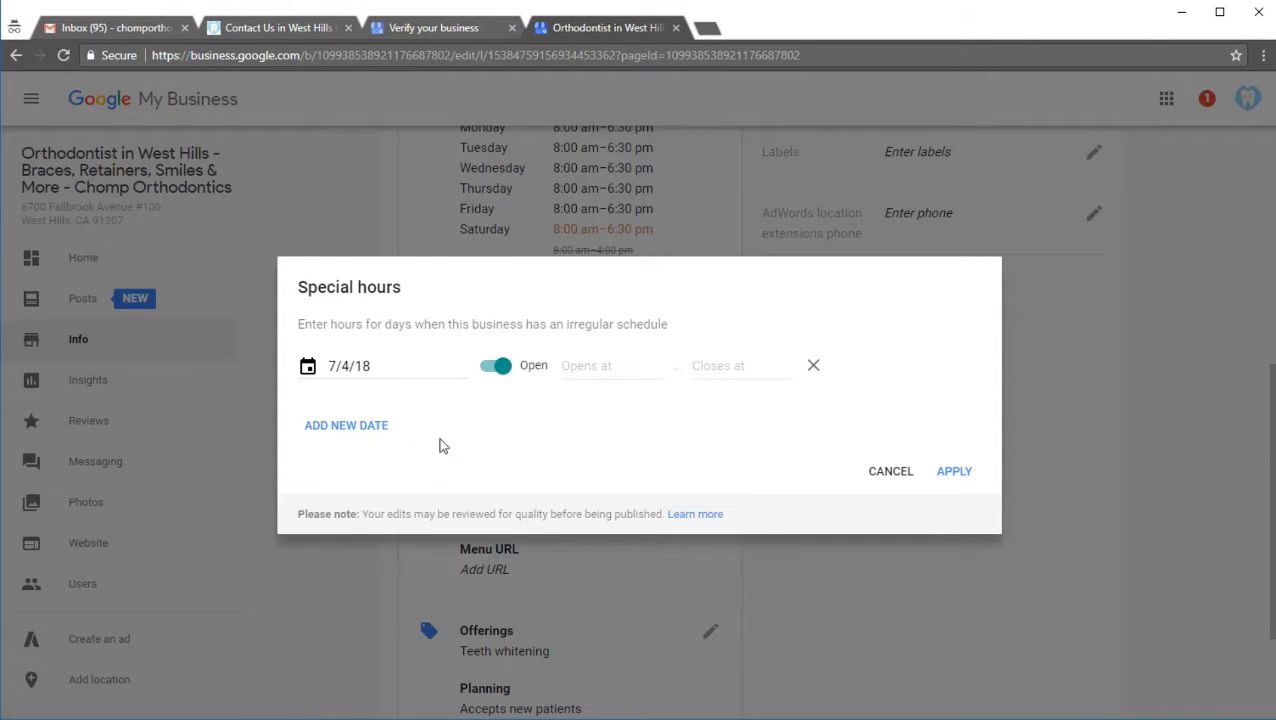
click(586, 368)
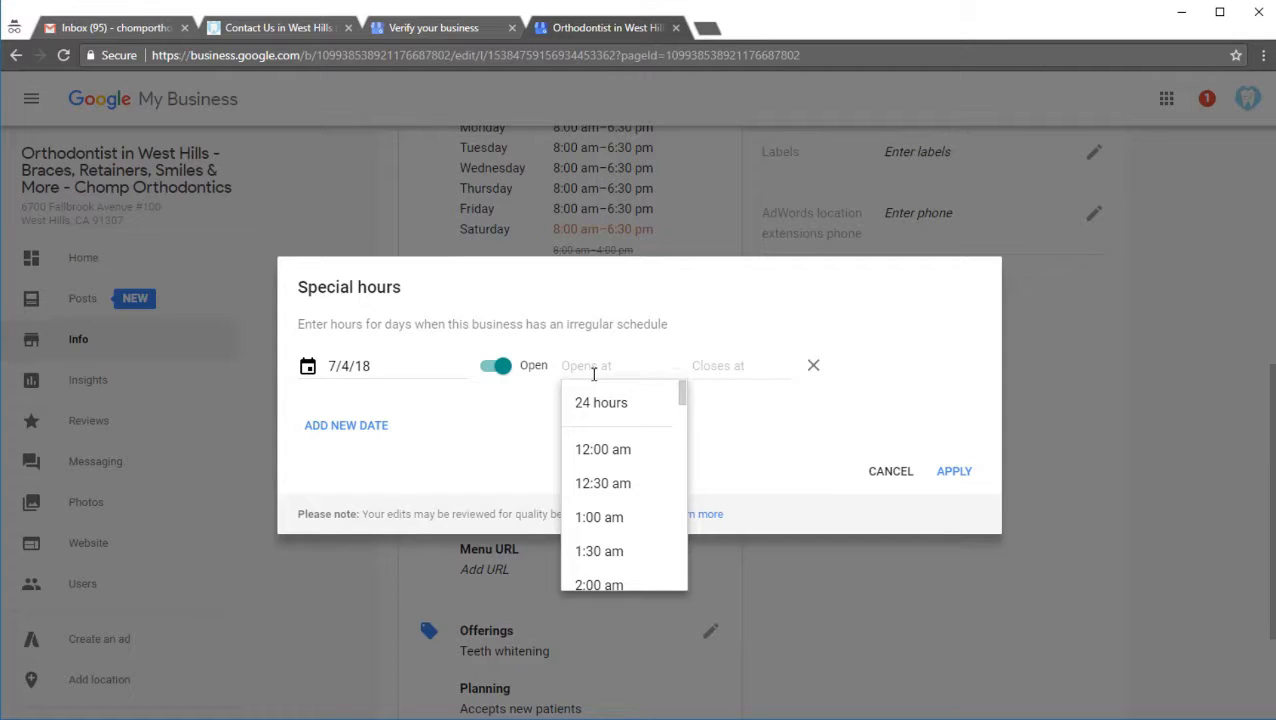
text(close)
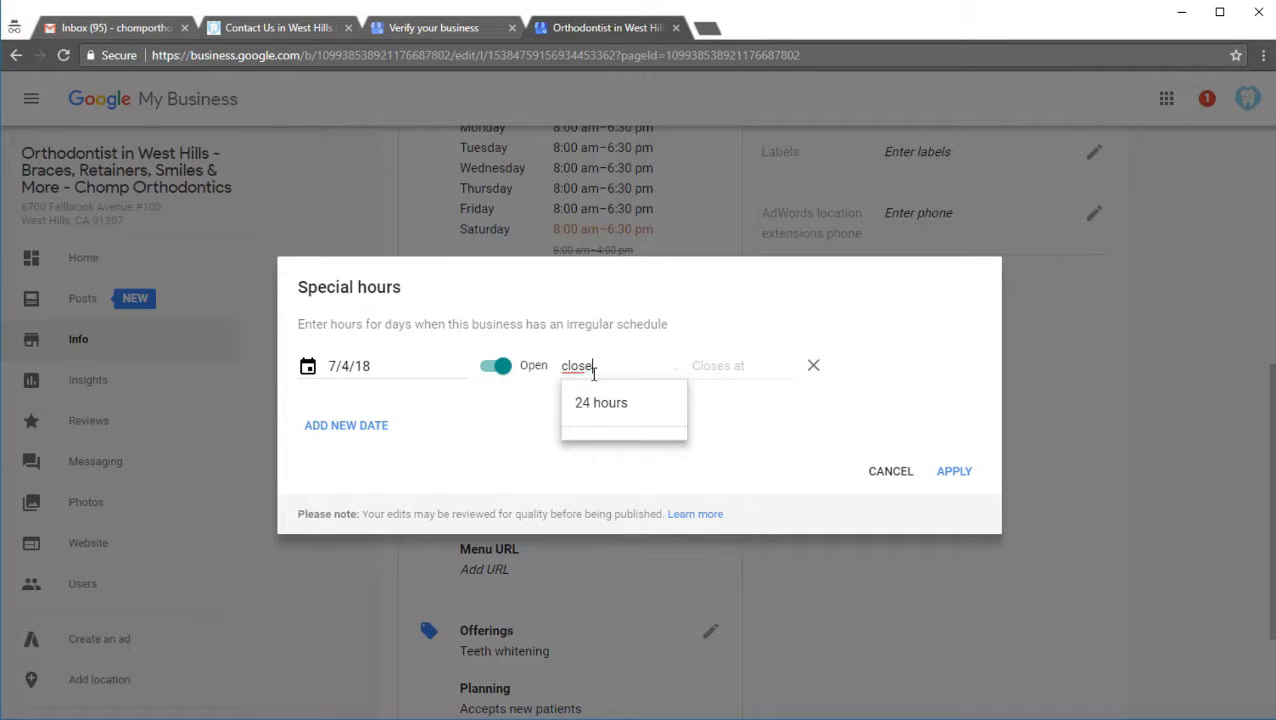
text(de)
key(BackSpace)
Step: Mark the 7/4/18 special date as closed and apply the special hours
click(503, 370)
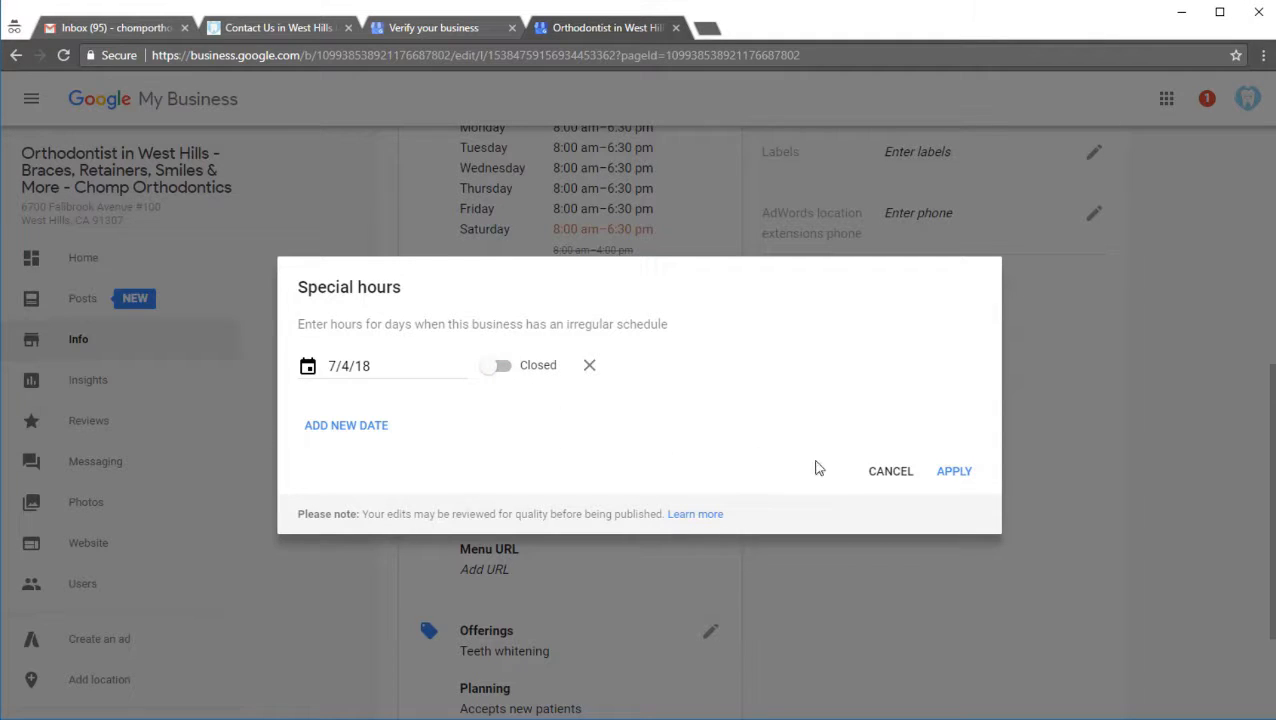
click(957, 472)
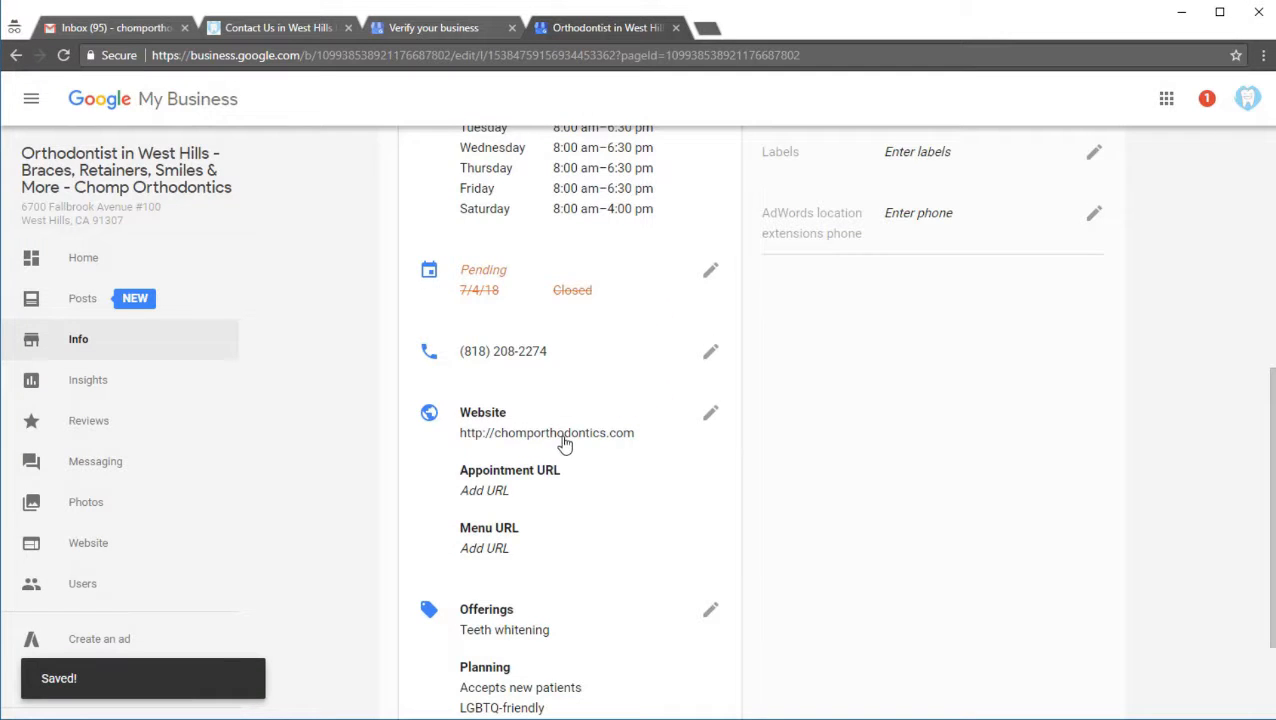
scroll(452, 459, down, 1)
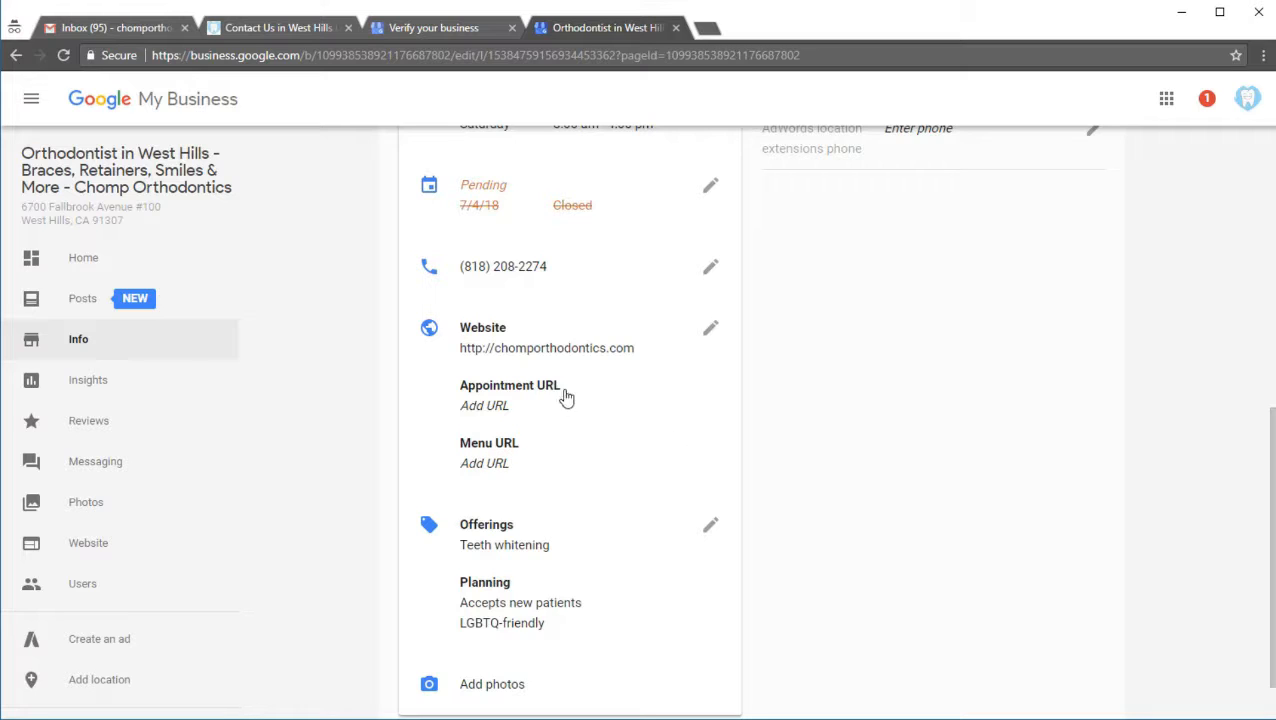
Step: Search Google for "chomp orthodontics" in a new browser tab and examine the business panel's name, address, hours and reviews
click(707, 36)
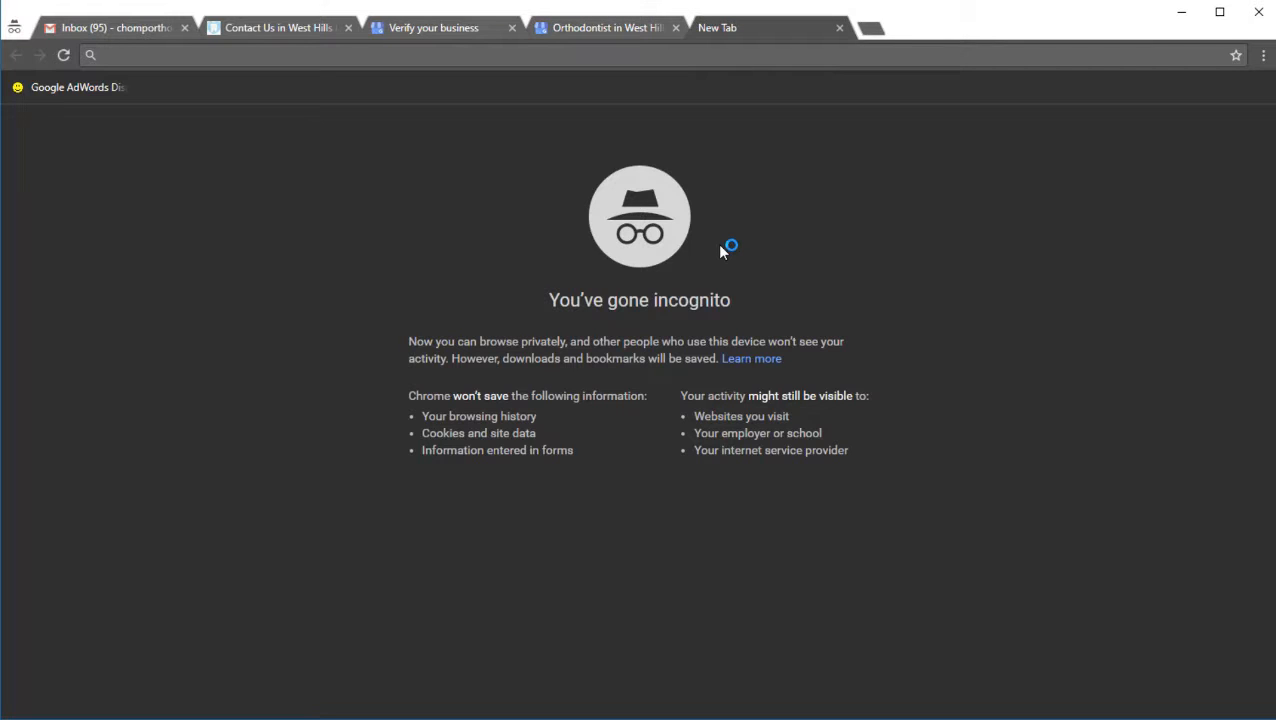
text(chomp)
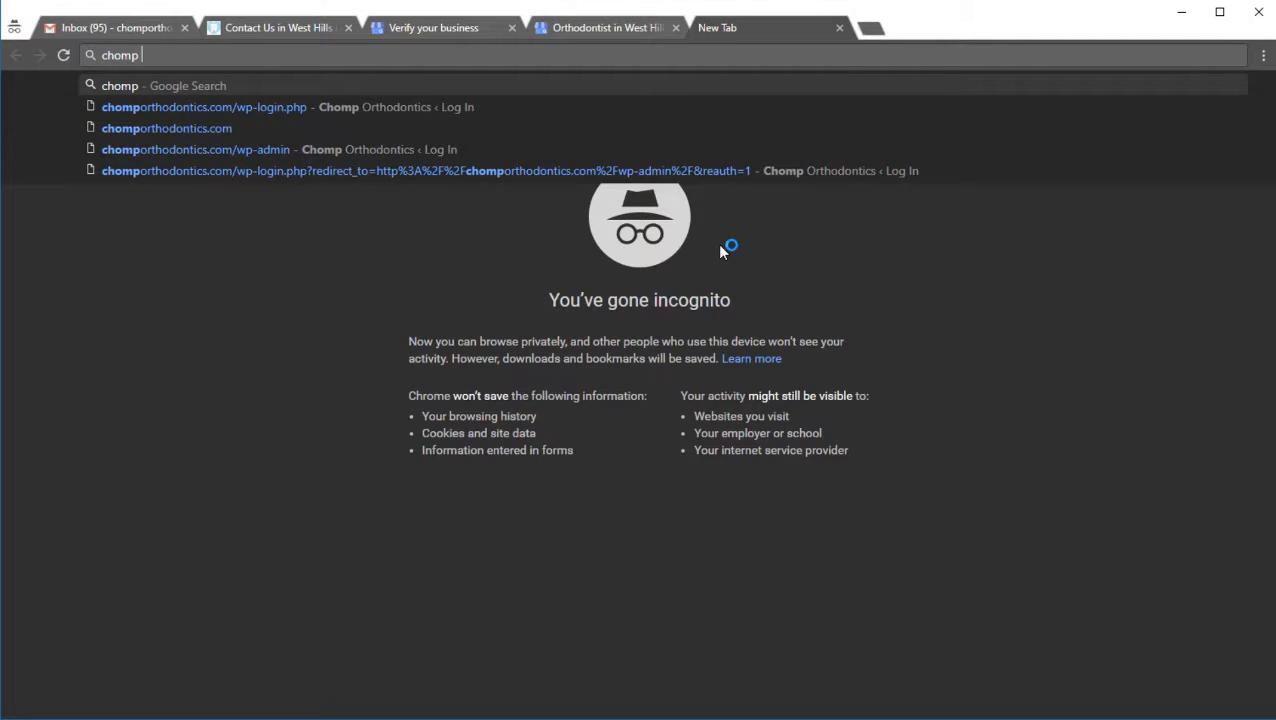
text( orthodonit)
key(BackSpace)
key(BackSpace)
key(BackSpace)
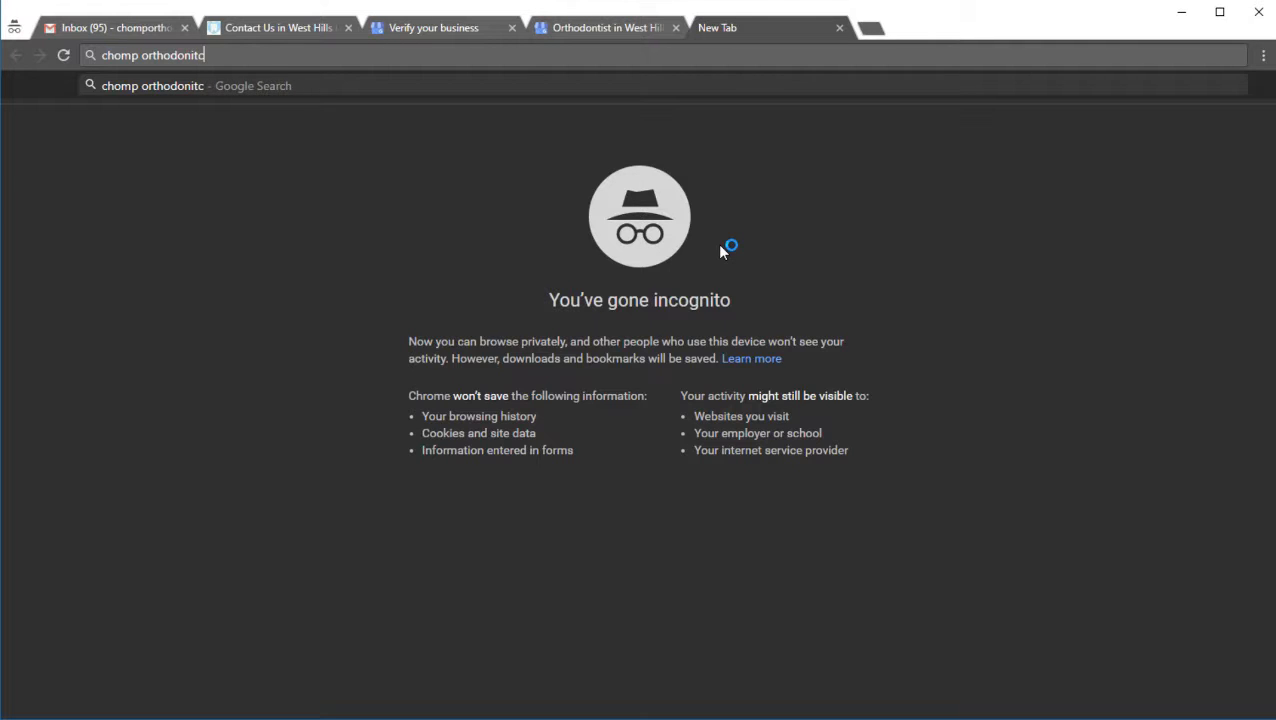
text(tidcs)
key(Return)
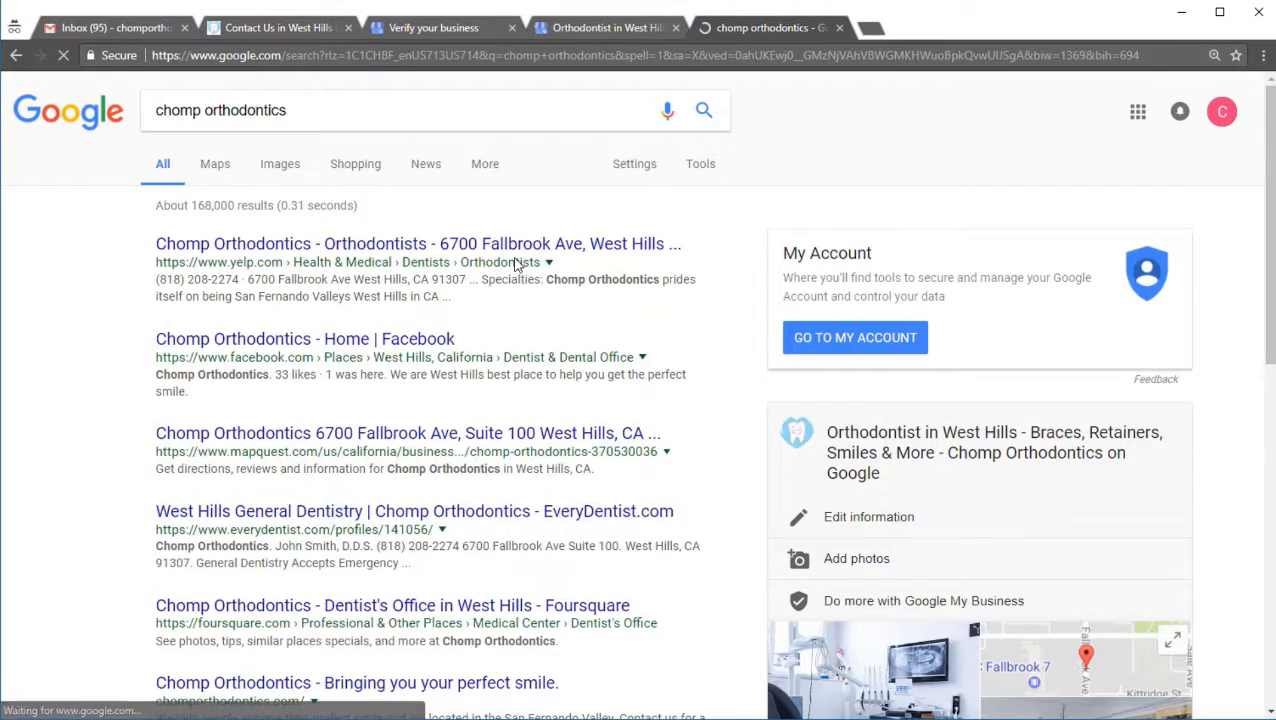
scroll(555, 276, down, 6)
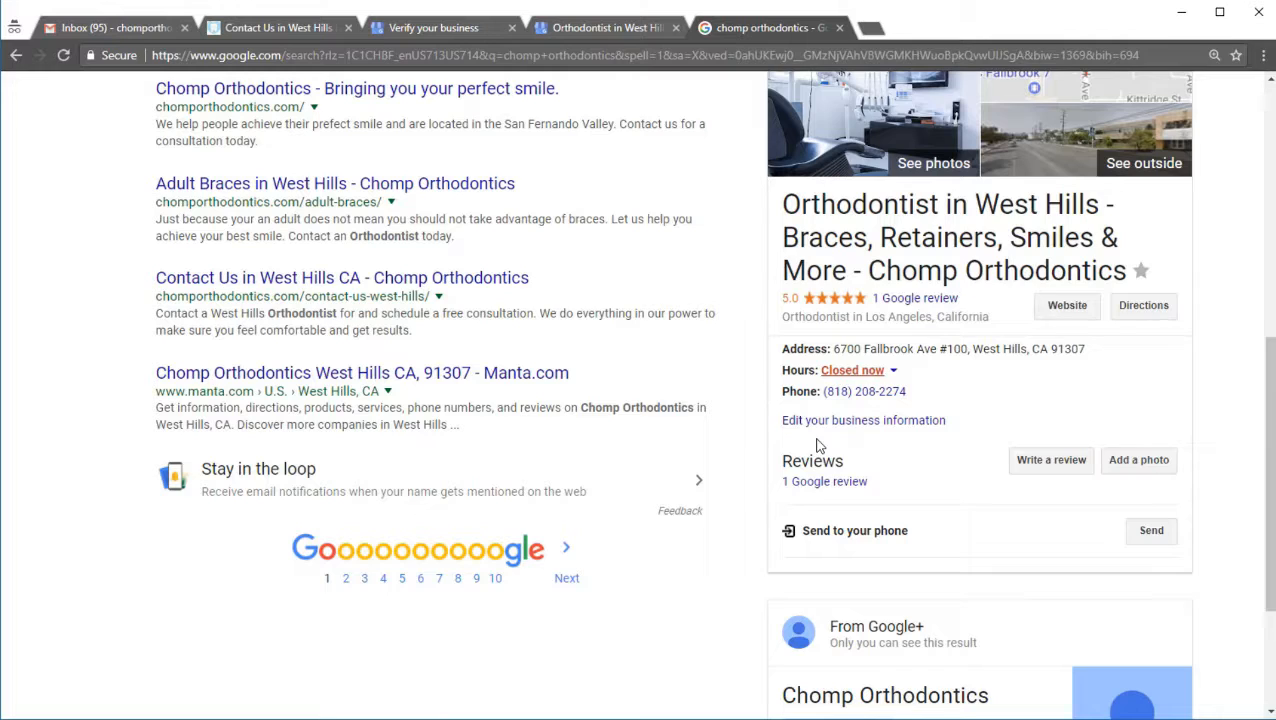
scroll(890, 455, up, 3)
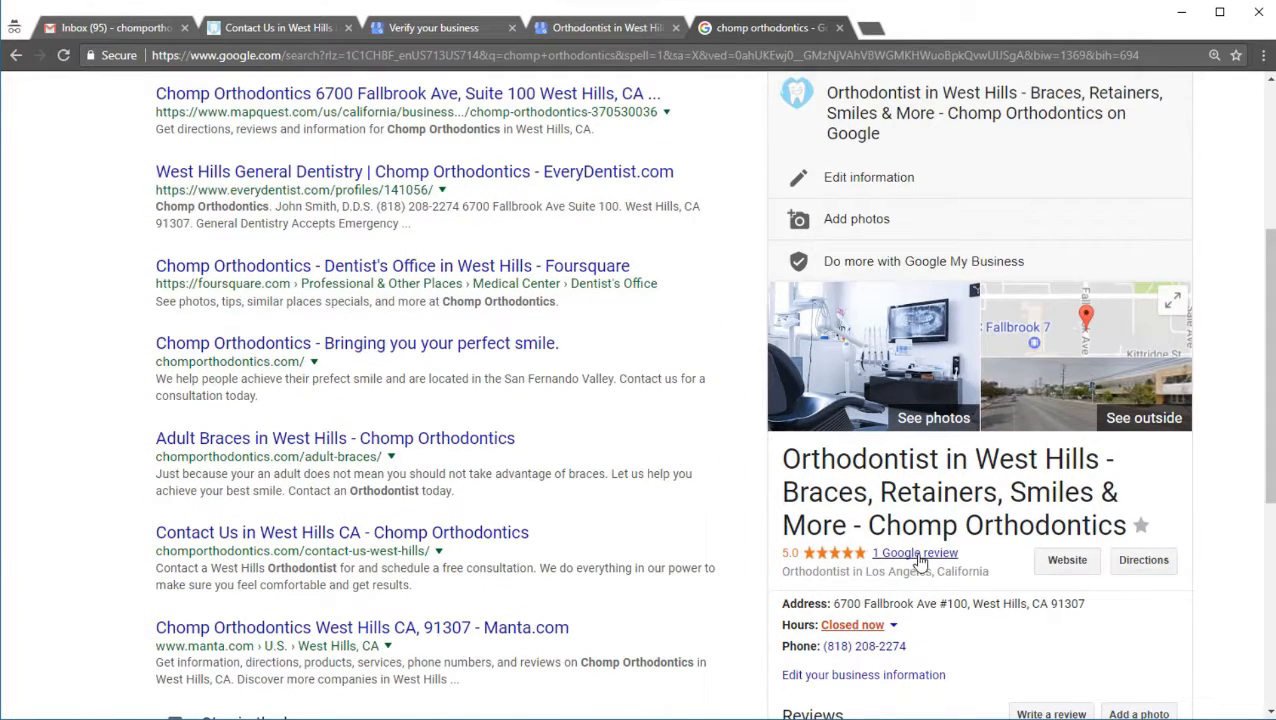
scroll(918, 562, down, 2)
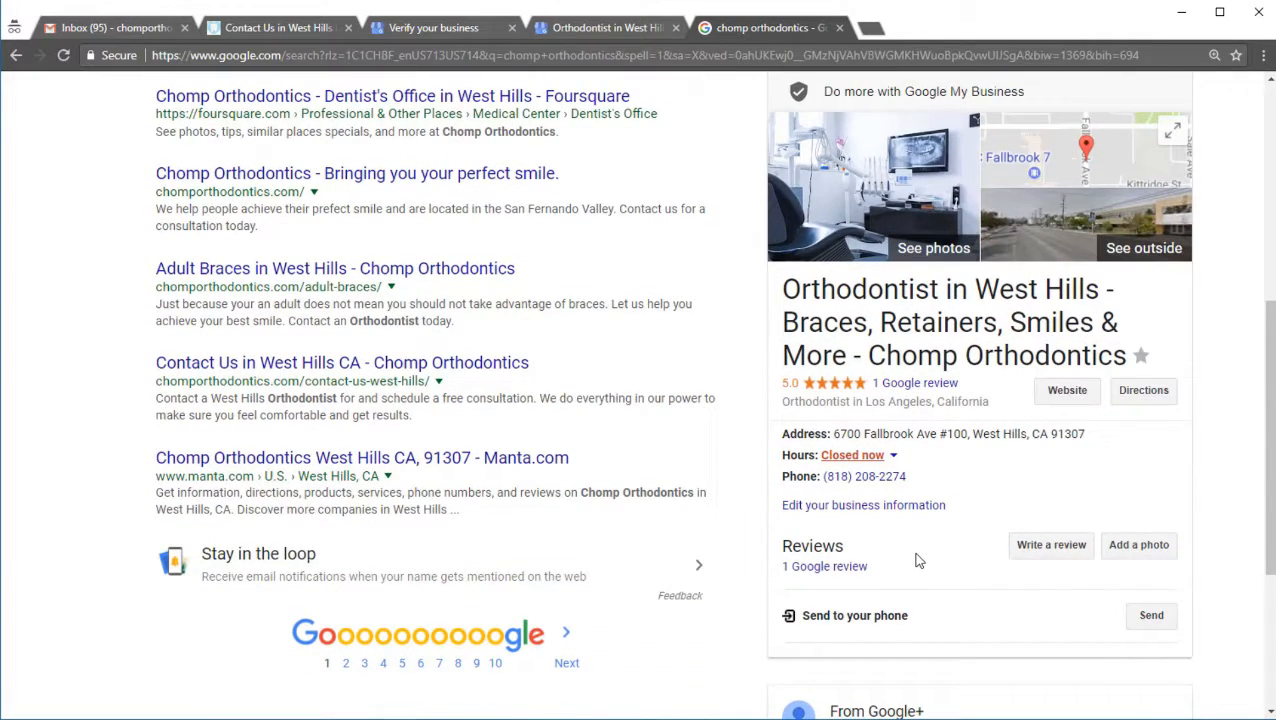
scroll(936, 523, up, 1)
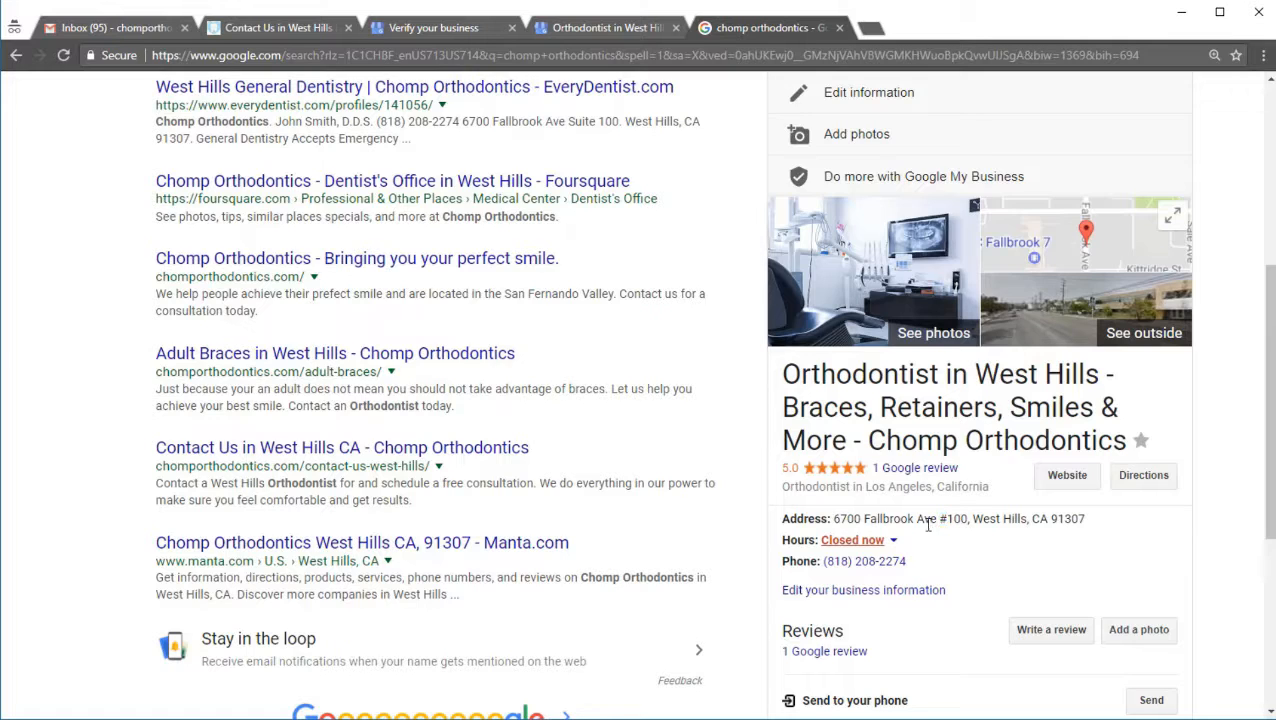
Step: Return to the Google My Business listing and enter the labels "orthodontist" and "dentist" in its advanced information
click(597, 28)
scroll(515, 500, up, 5)
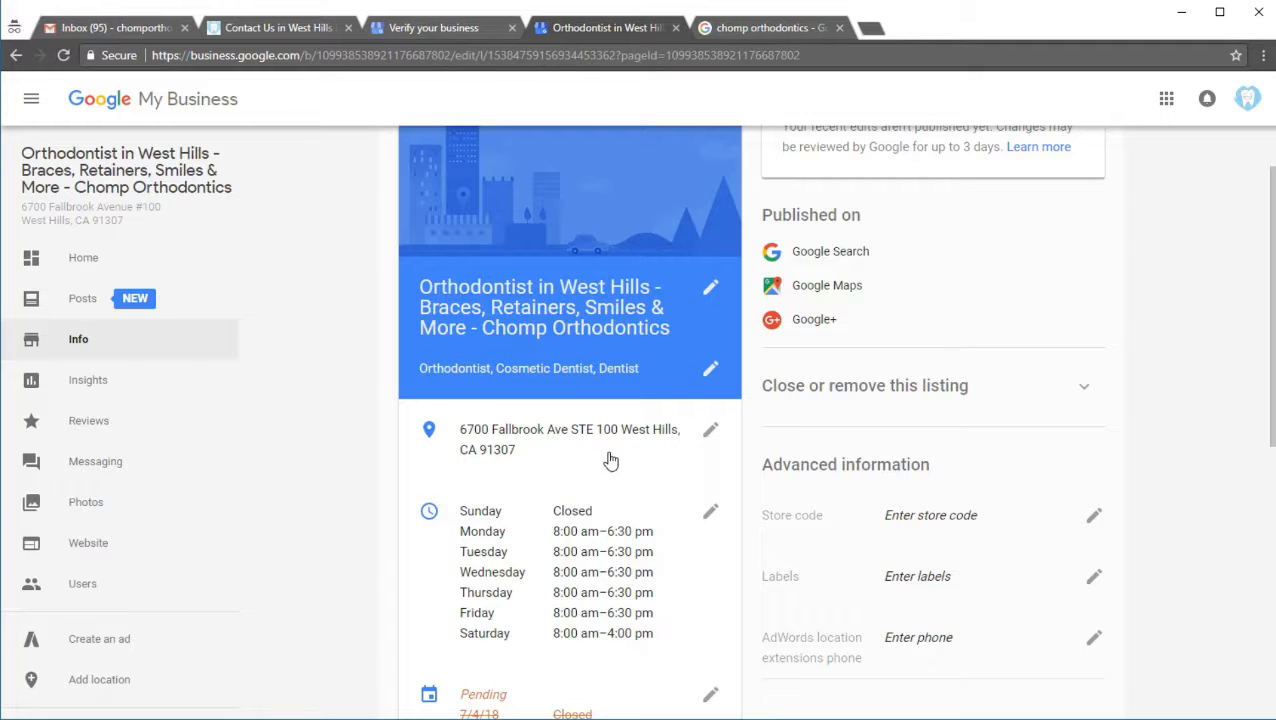
scroll(597, 508, down, 5)
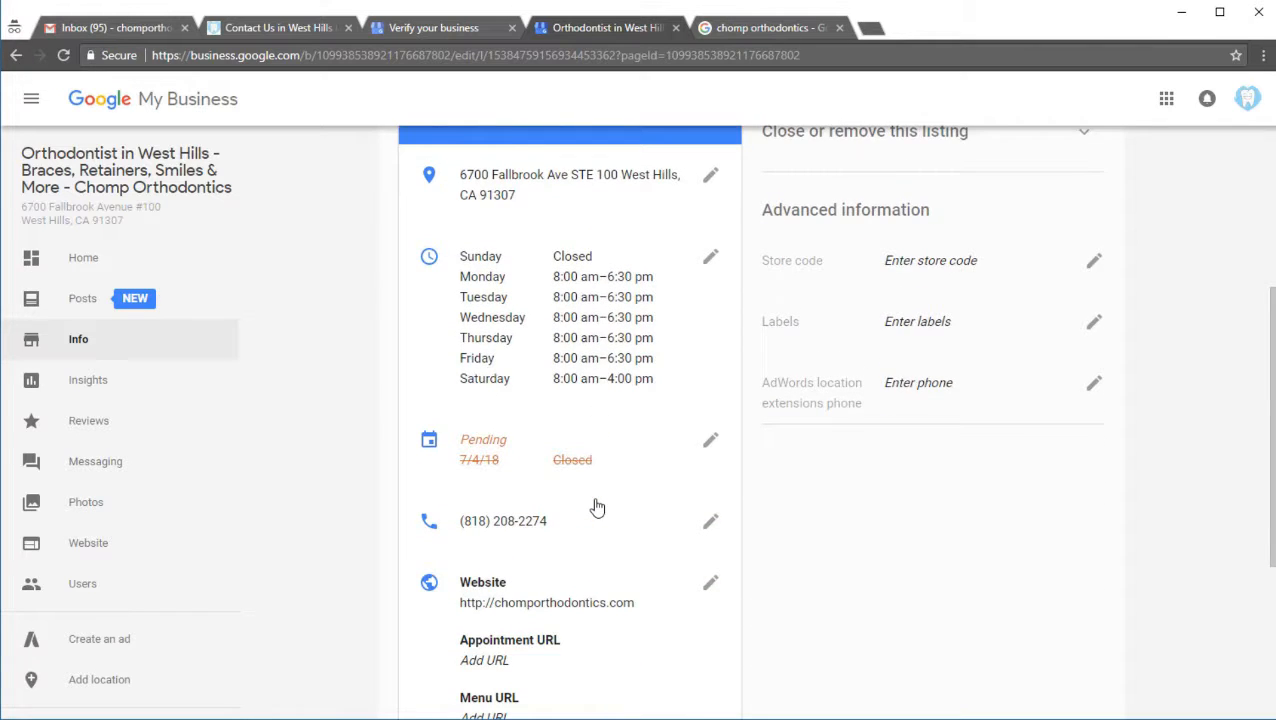
scroll(597, 508, up, 4)
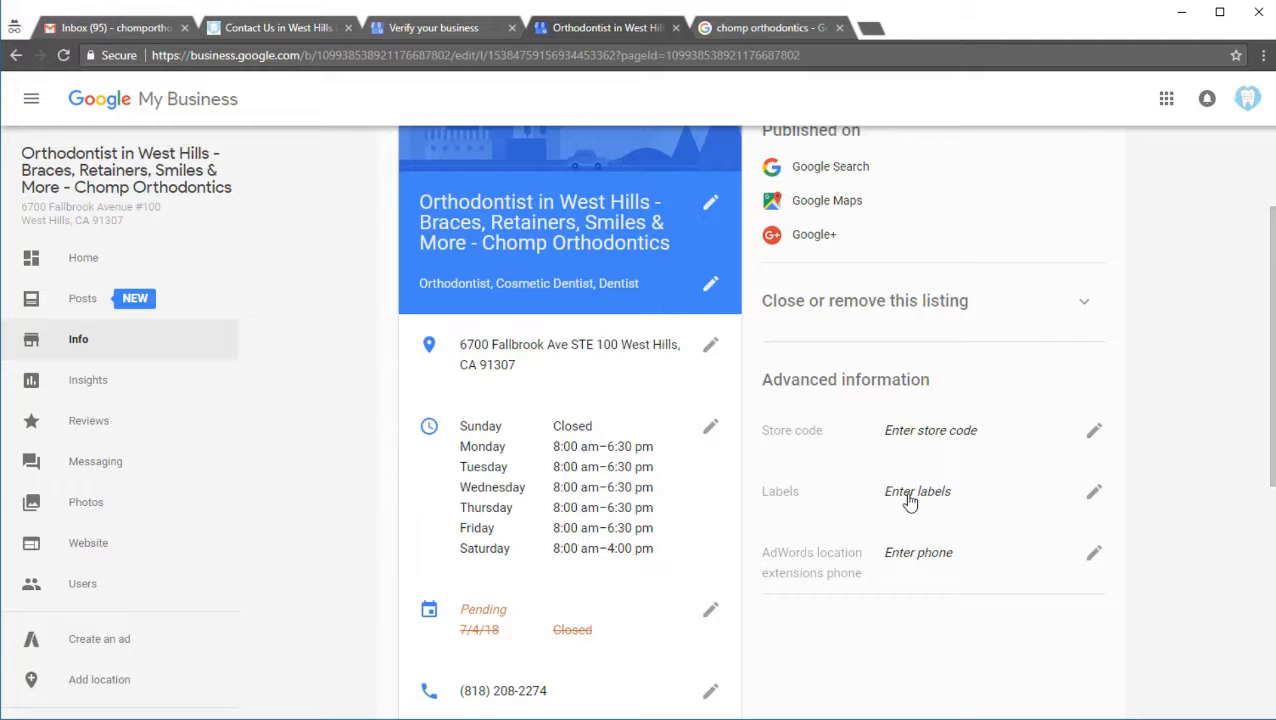
click(1092, 490)
text(orthodontist)
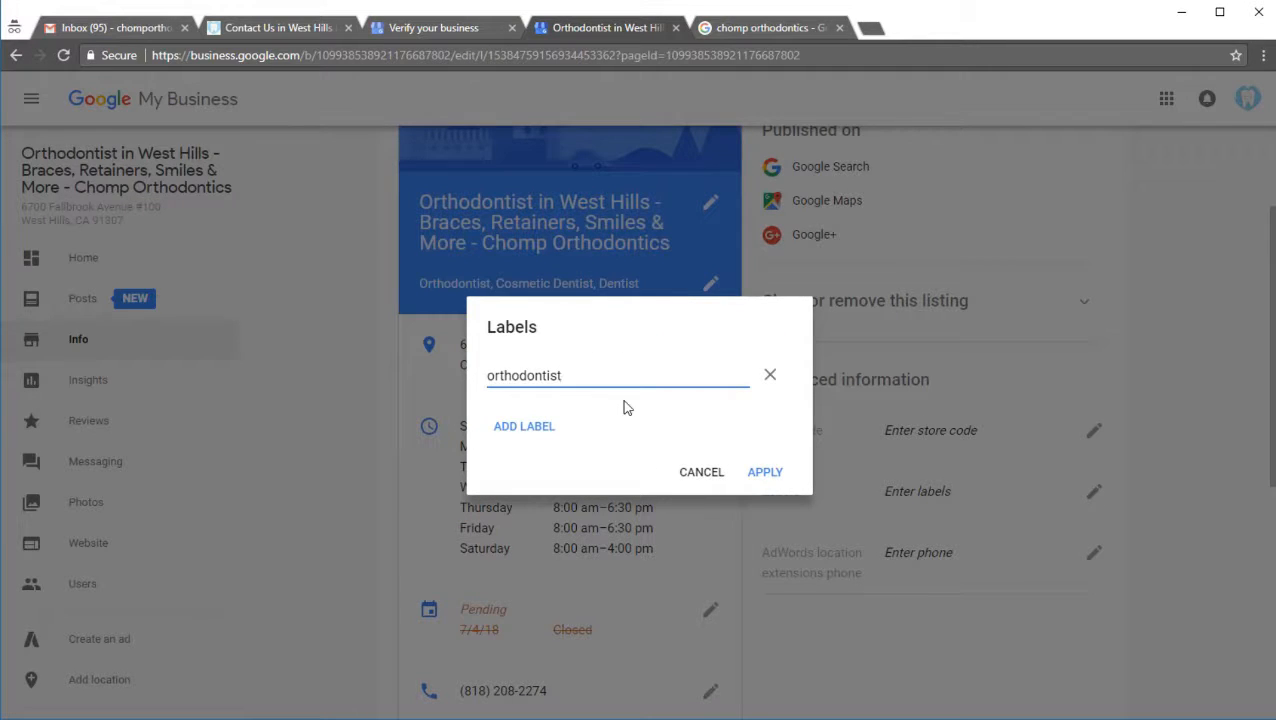
click(541, 428)
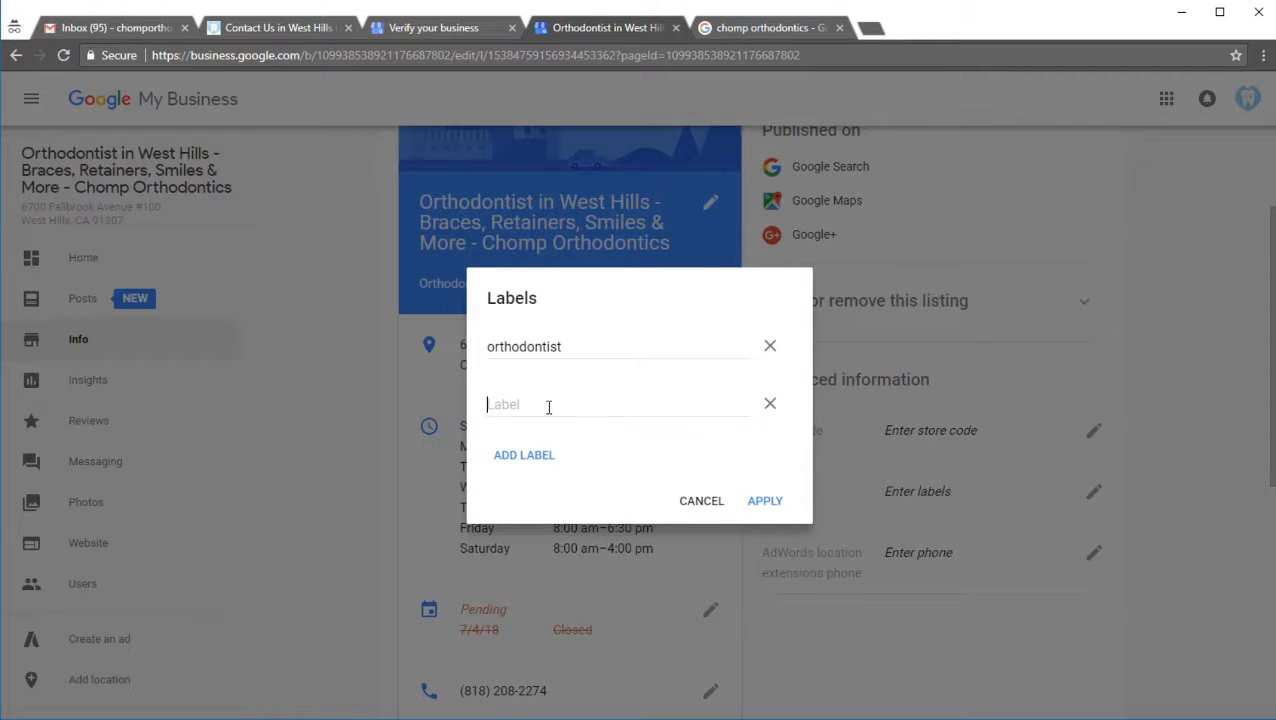
click(548, 407)
text(dentist)
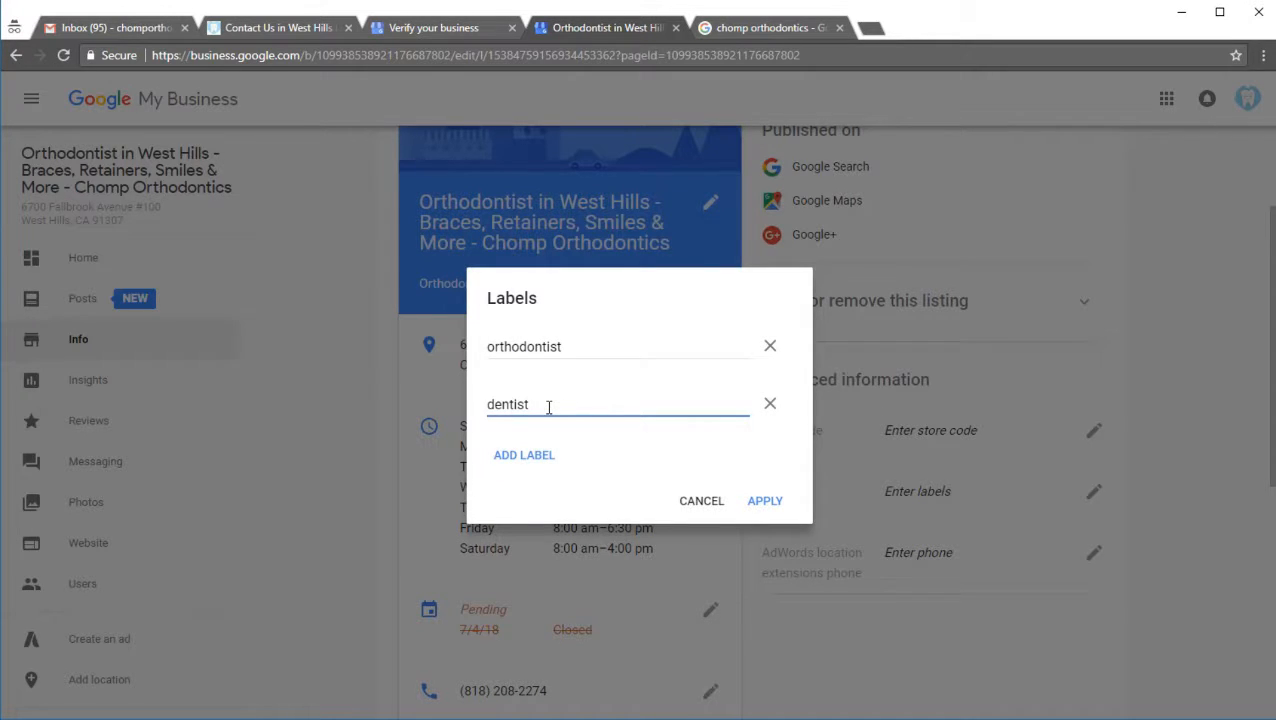
Step: Add the labels "braces" and "invisalign" to the listing and apply the labels
click(508, 455)
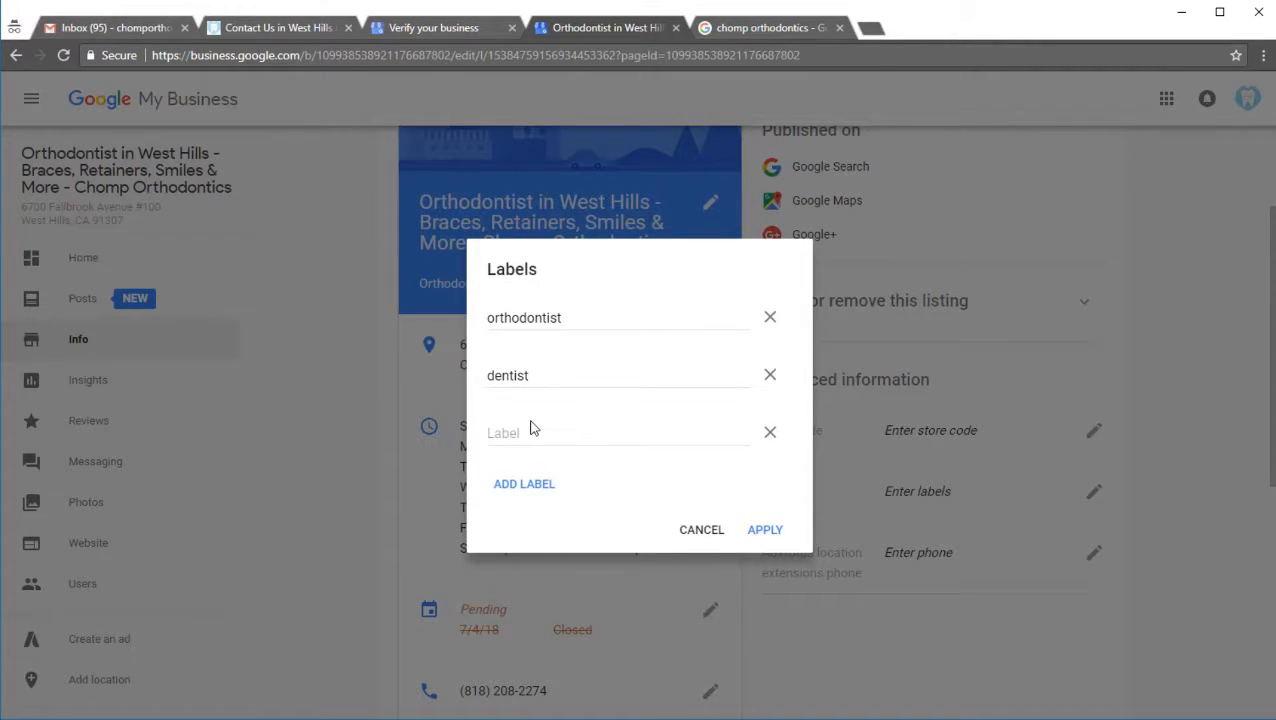
click(537, 437)
text(br)
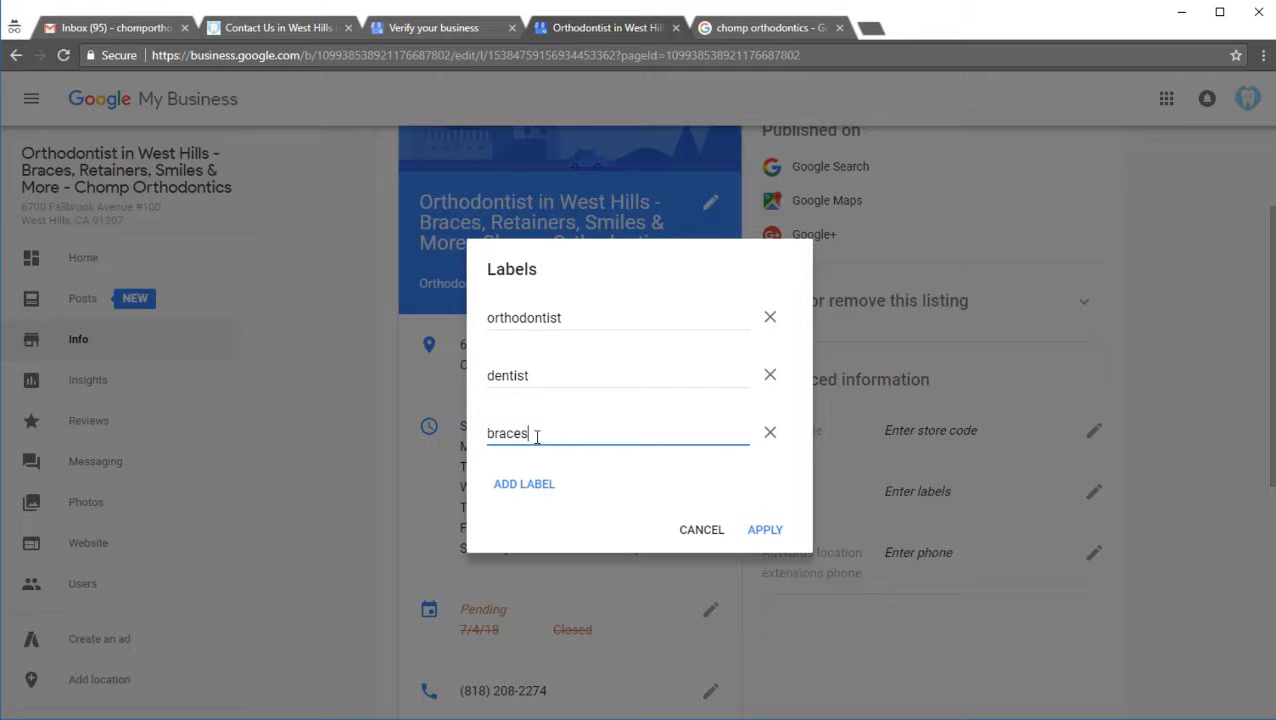
text(aces)
click(524, 486)
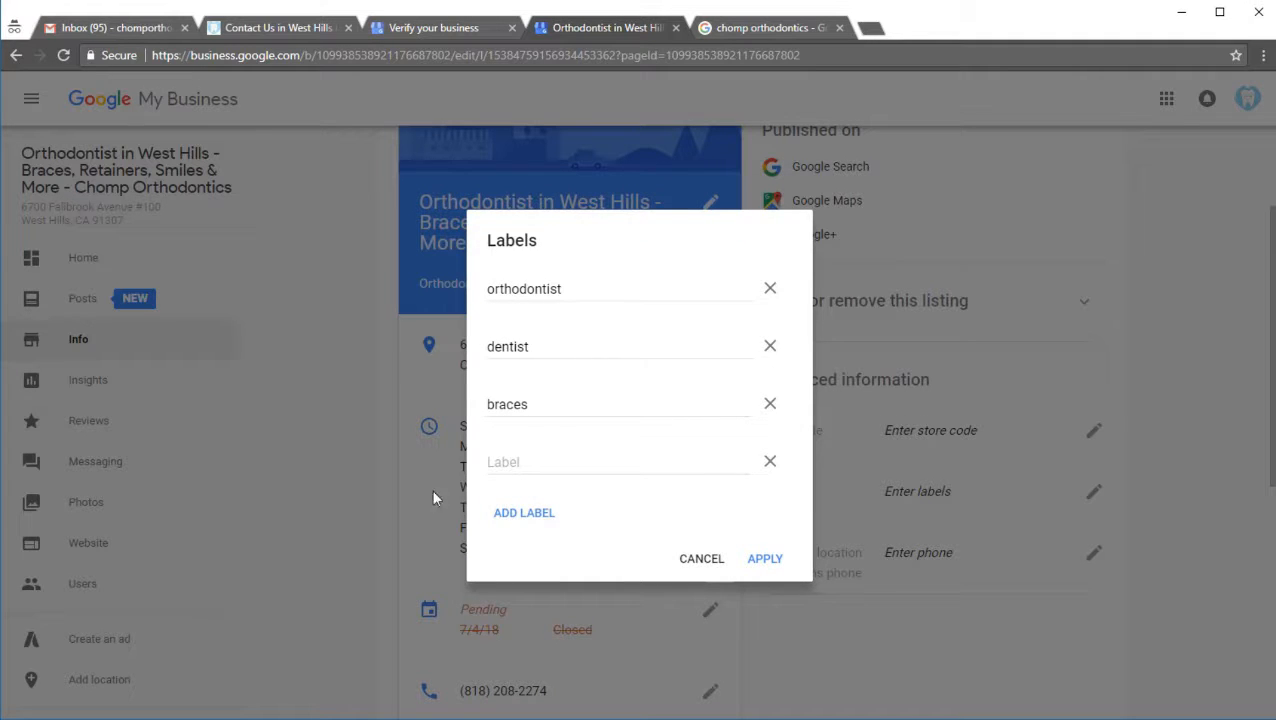
click(516, 453)
text(inv)
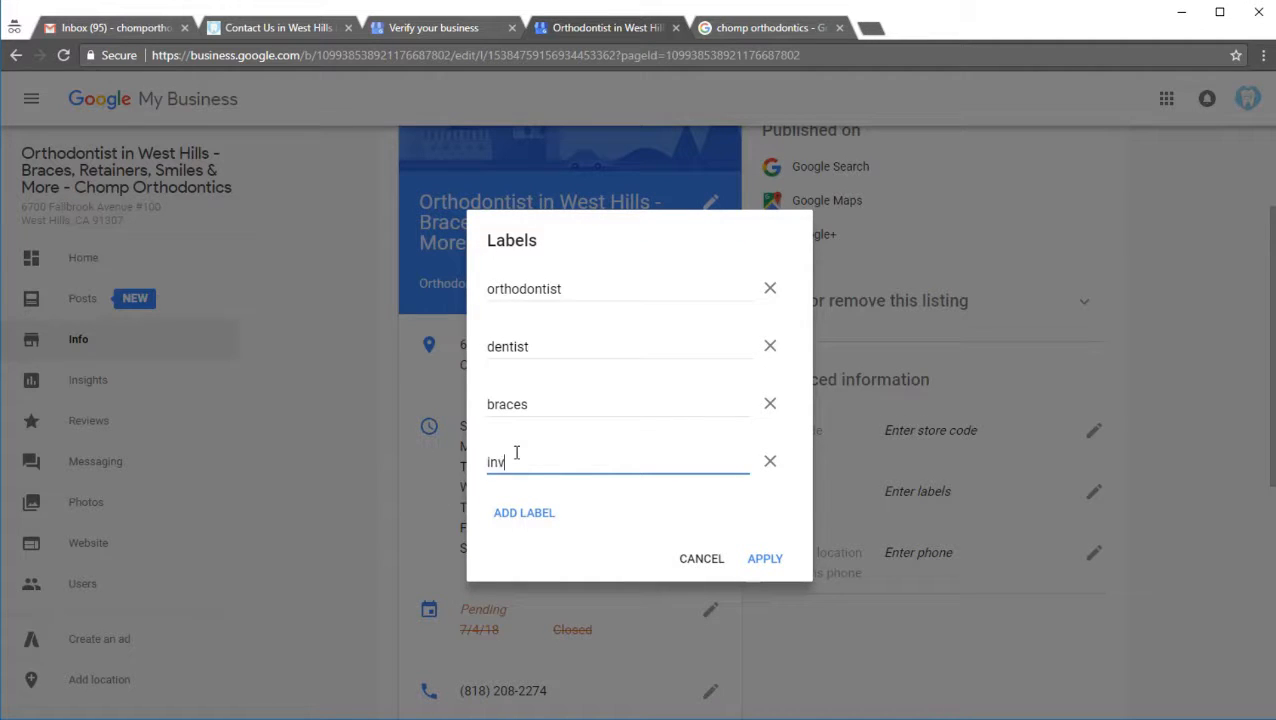
text(isaling)
key(BackSpace)
key(BackSpace)
text(gn)
click(759, 566)
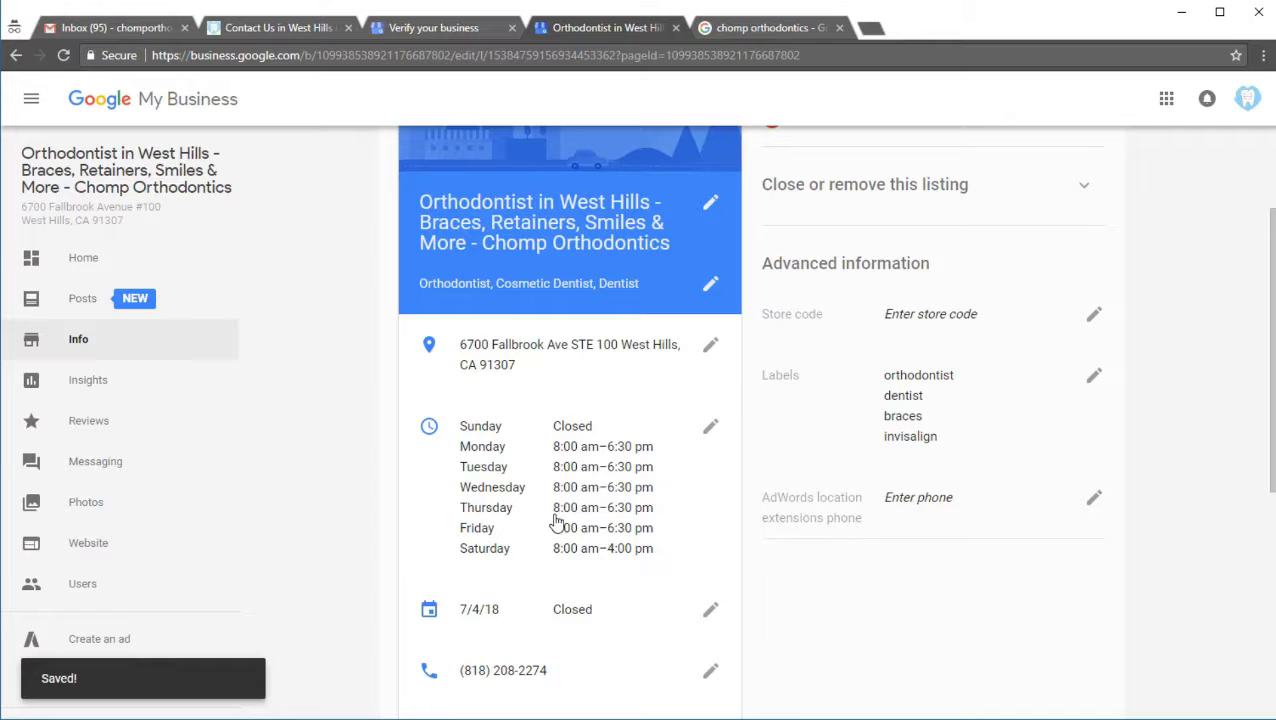
Step: Review the listing's accessibility, amenities, offerings and planning attributes, then apply them
scroll(557, 520, down, 2)
scroll(557, 520, down, 3)
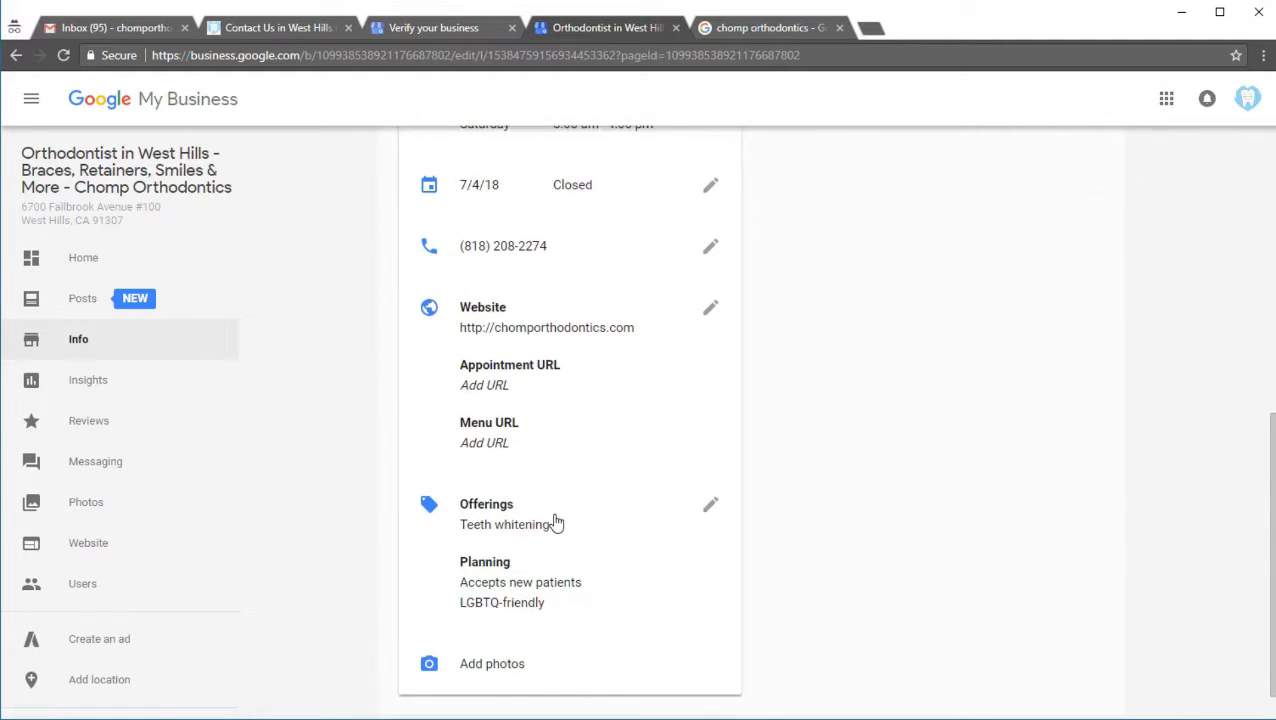
click(703, 466)
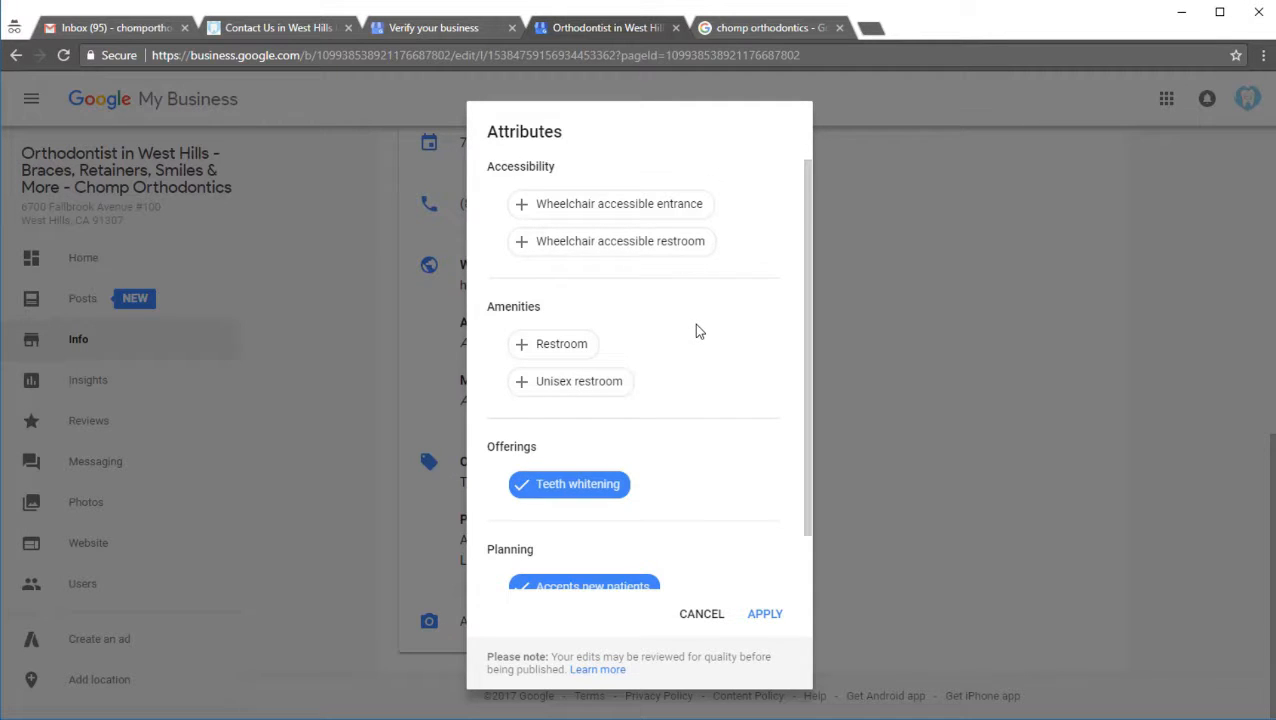
scroll(695, 328, down, 1)
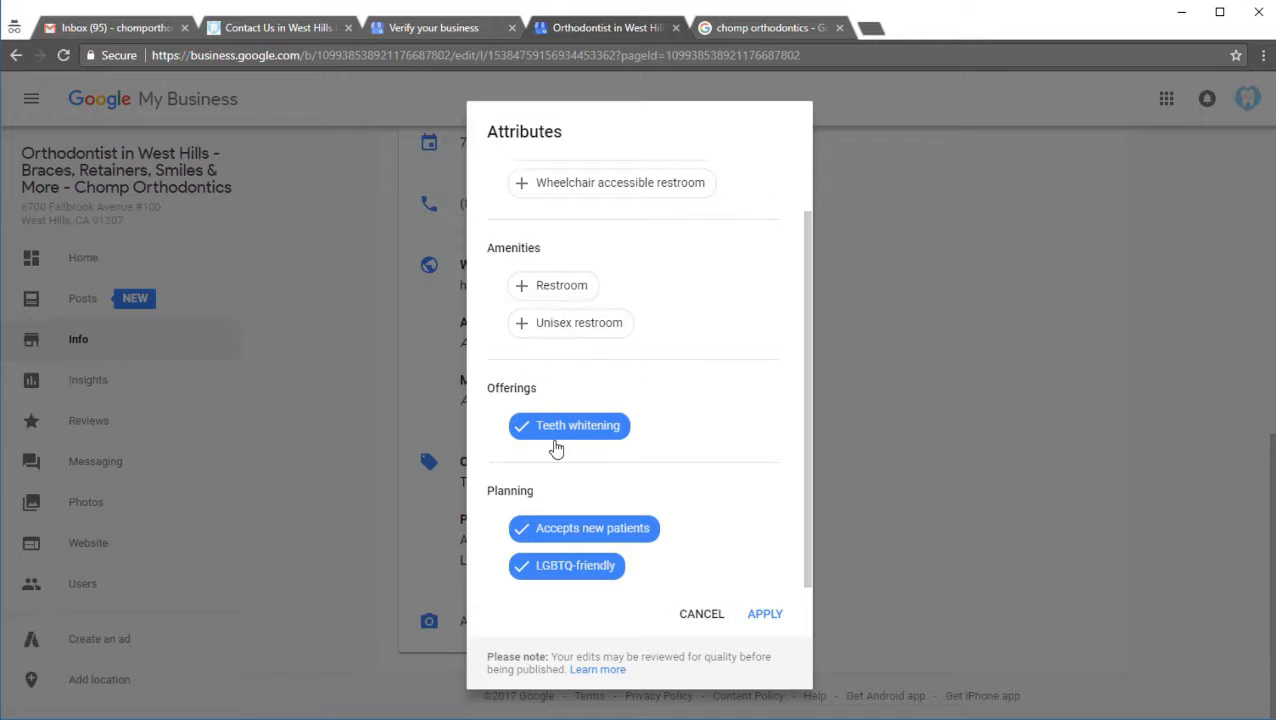
click(760, 614)
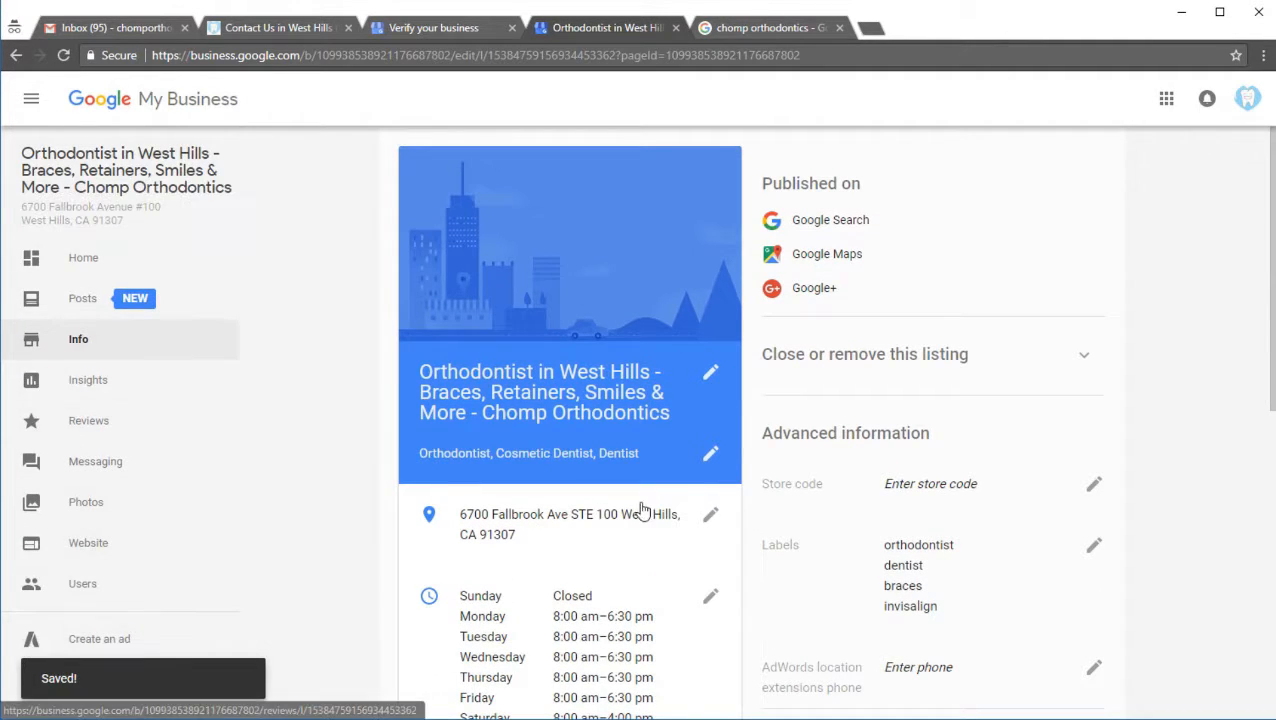
Step: Open the listing's photos and view the logo image at full size, then return to the photo overview
scroll(630, 511, down, 4)
scroll(630, 511, down, 2)
click(519, 617)
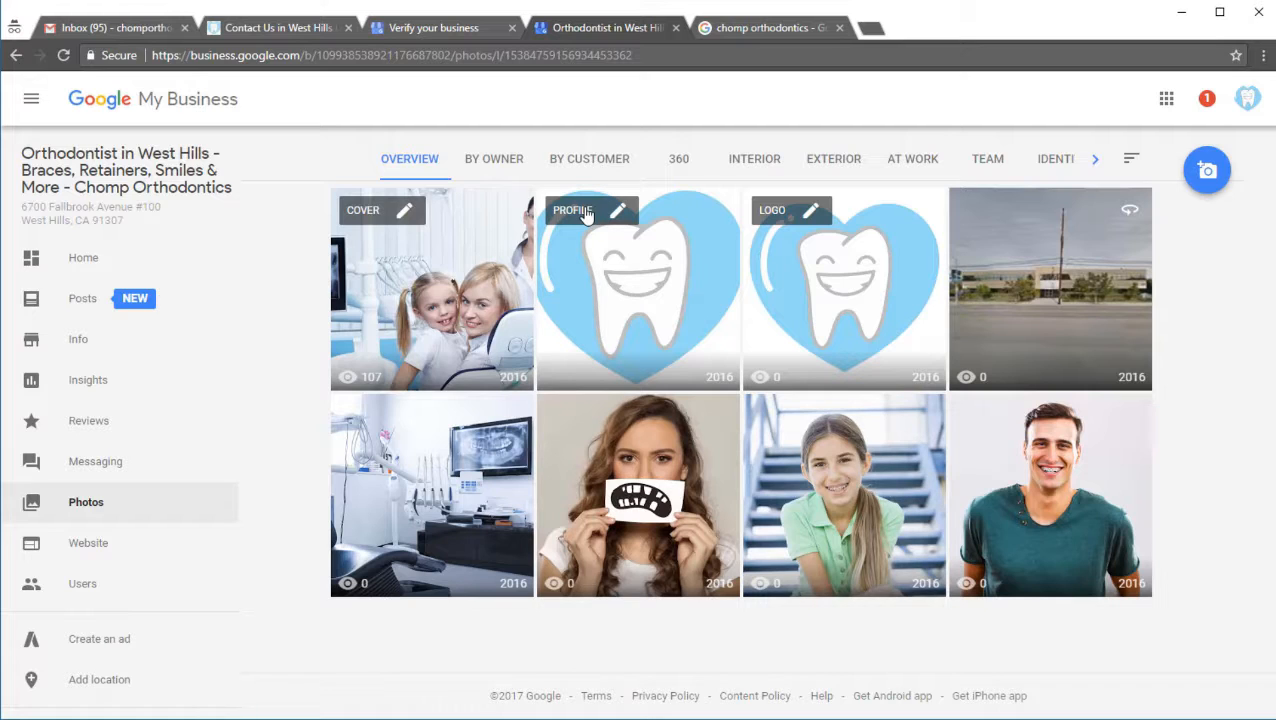
click(801, 289)
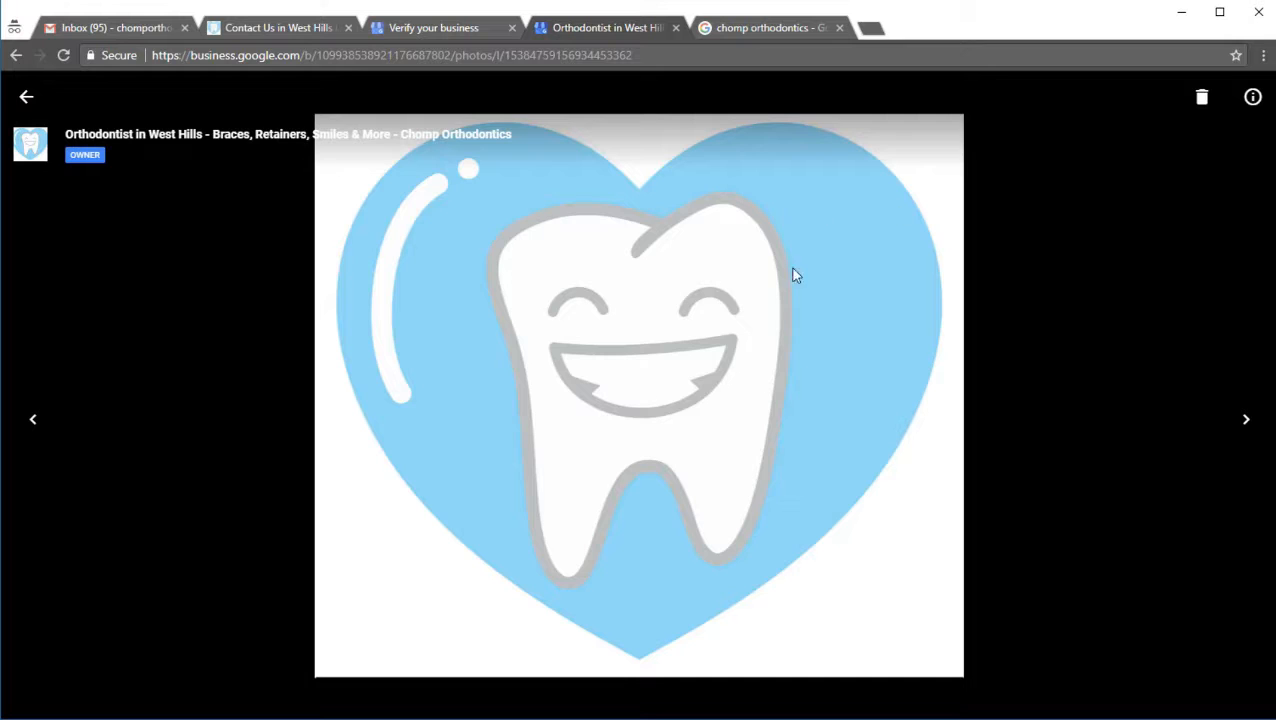
click(26, 98)
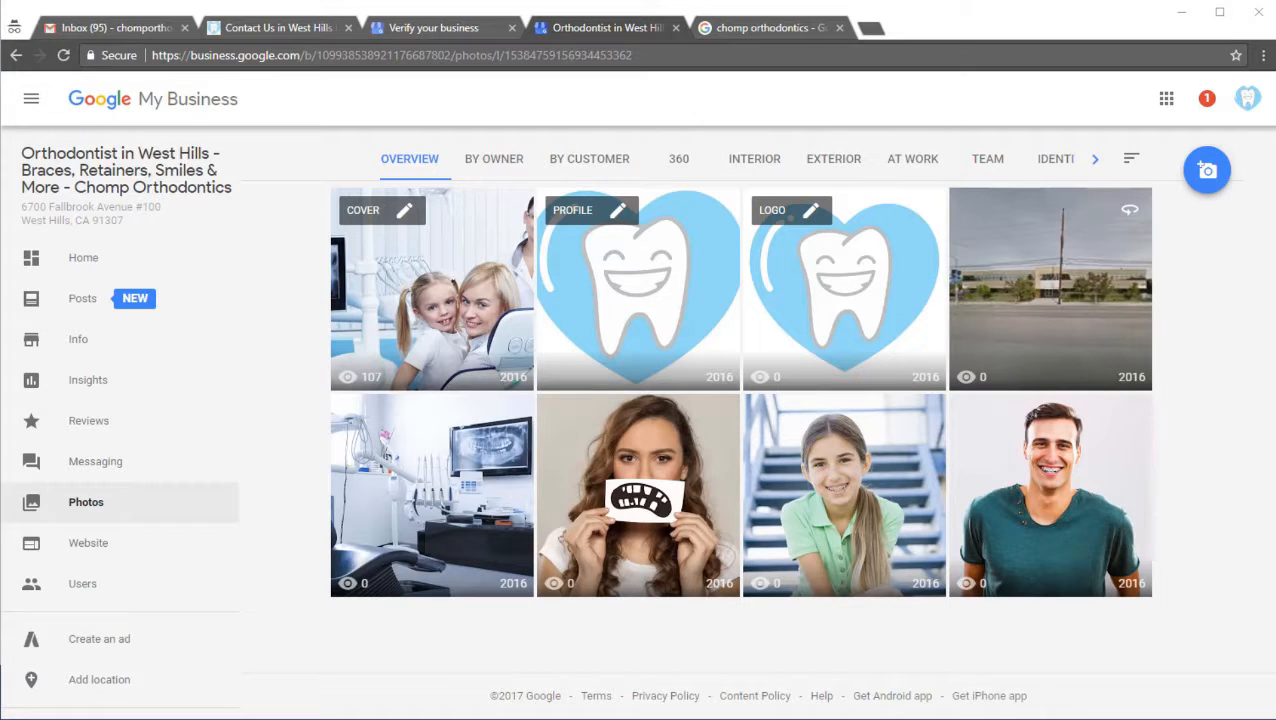
Step: Switch to the Chomp Orthodontics Images folder in File Explorer and examine the keyword-based image file names
key(alt+Tab)
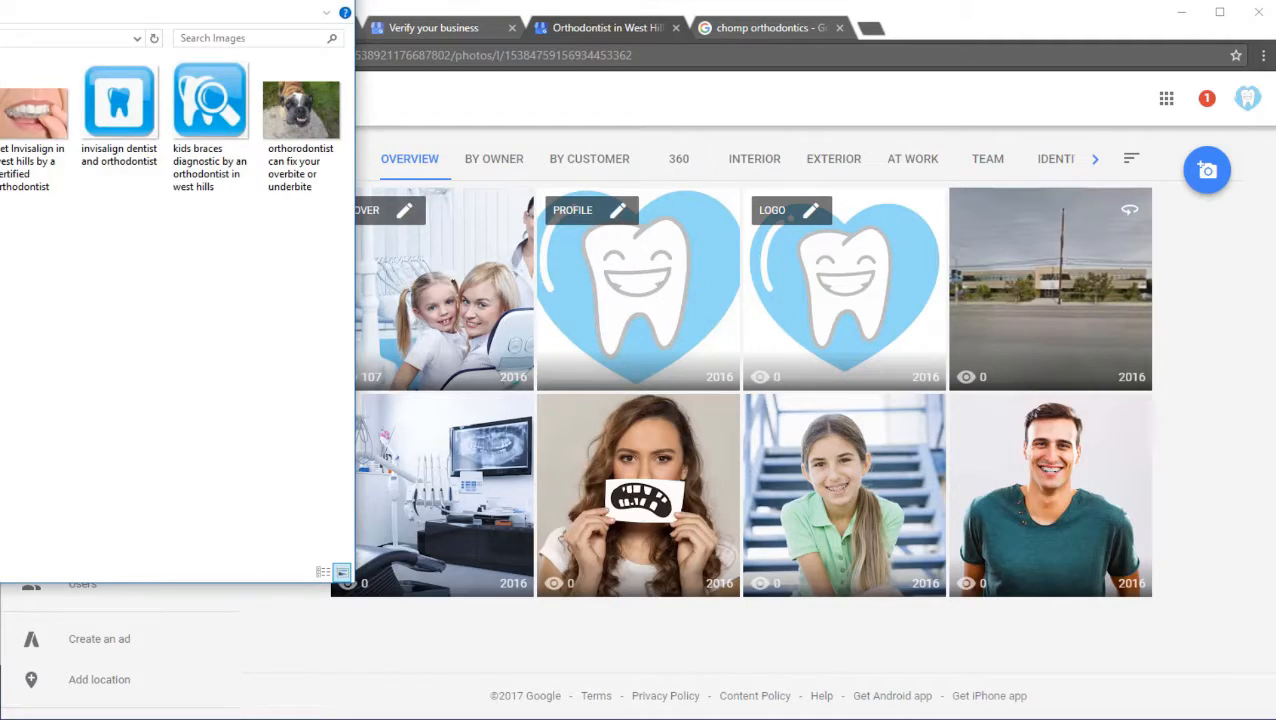
drag(2, 6, 702, 98)
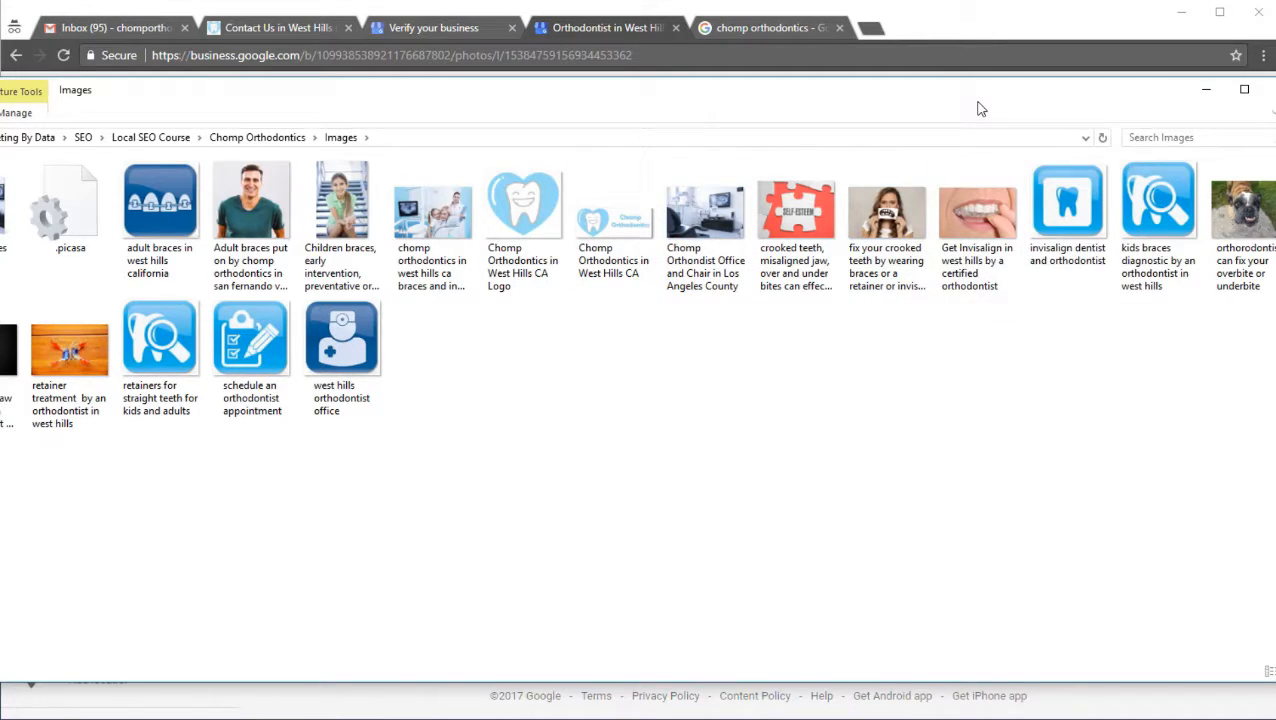
drag(977, 106, 0, 179)
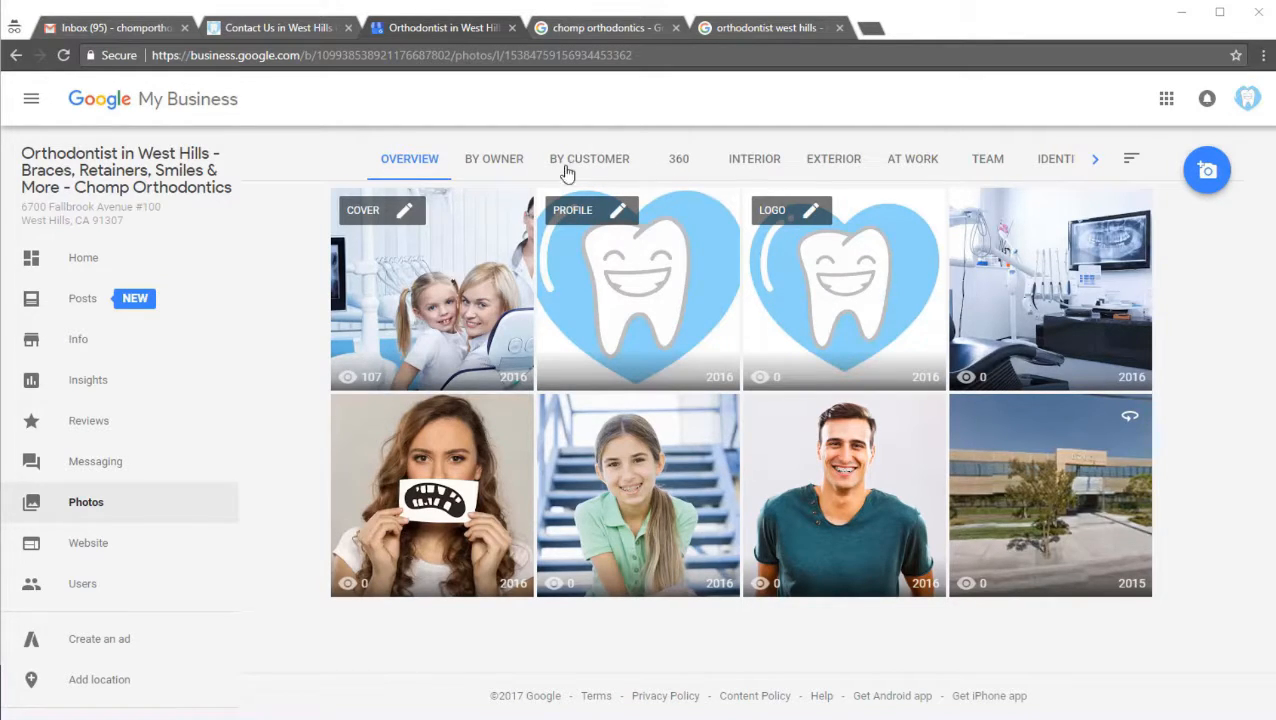
Step: Review the listing's photos by owner, by customer, 360 and at work, ending on the overview
click(510, 170)
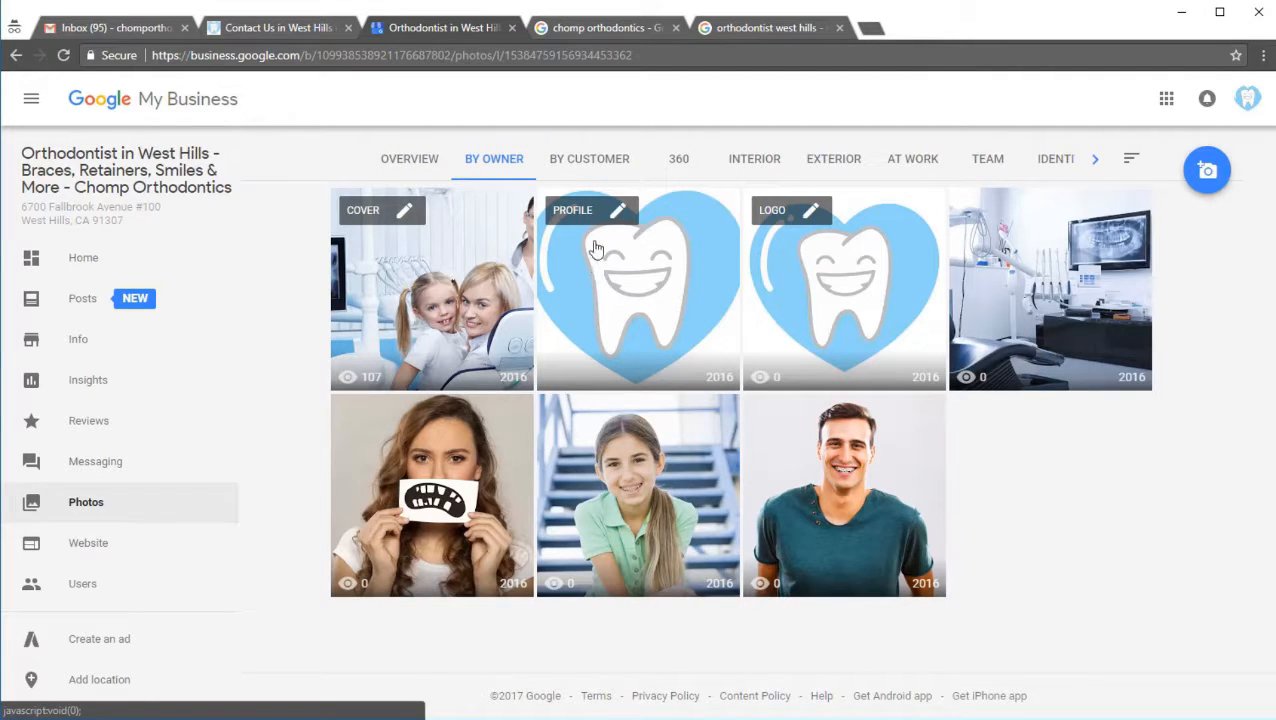
click(588, 168)
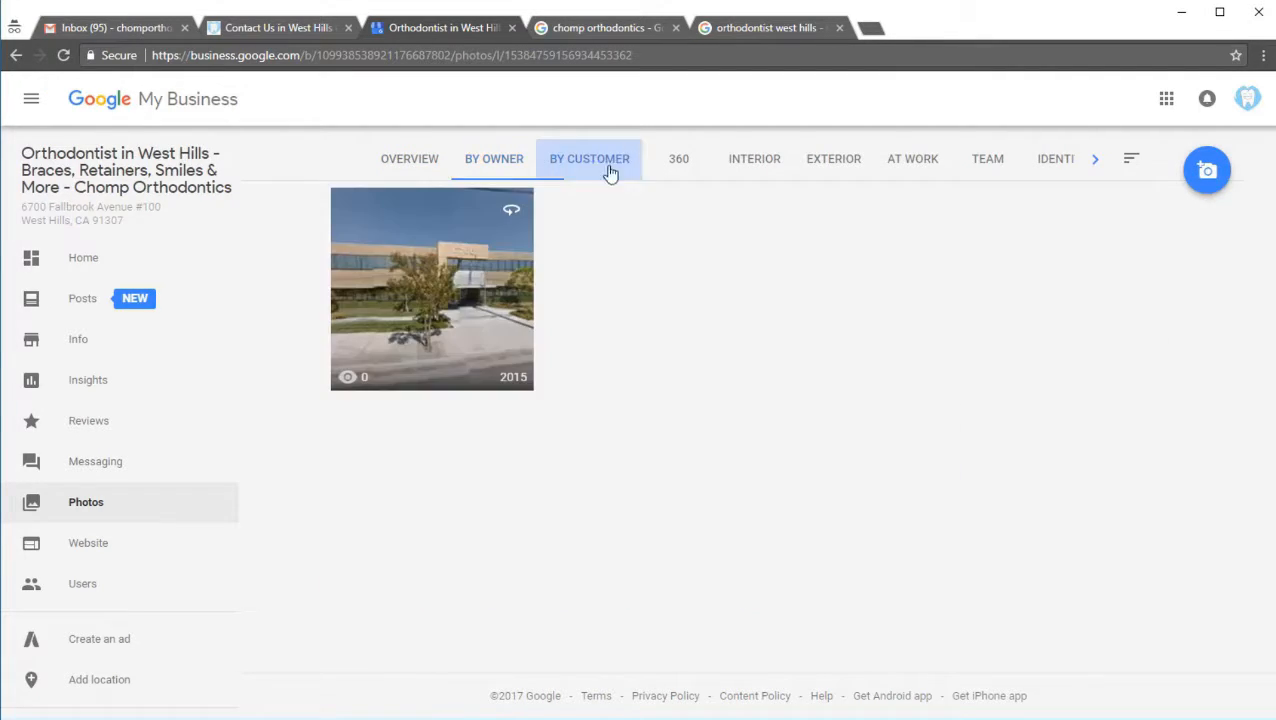
click(666, 176)
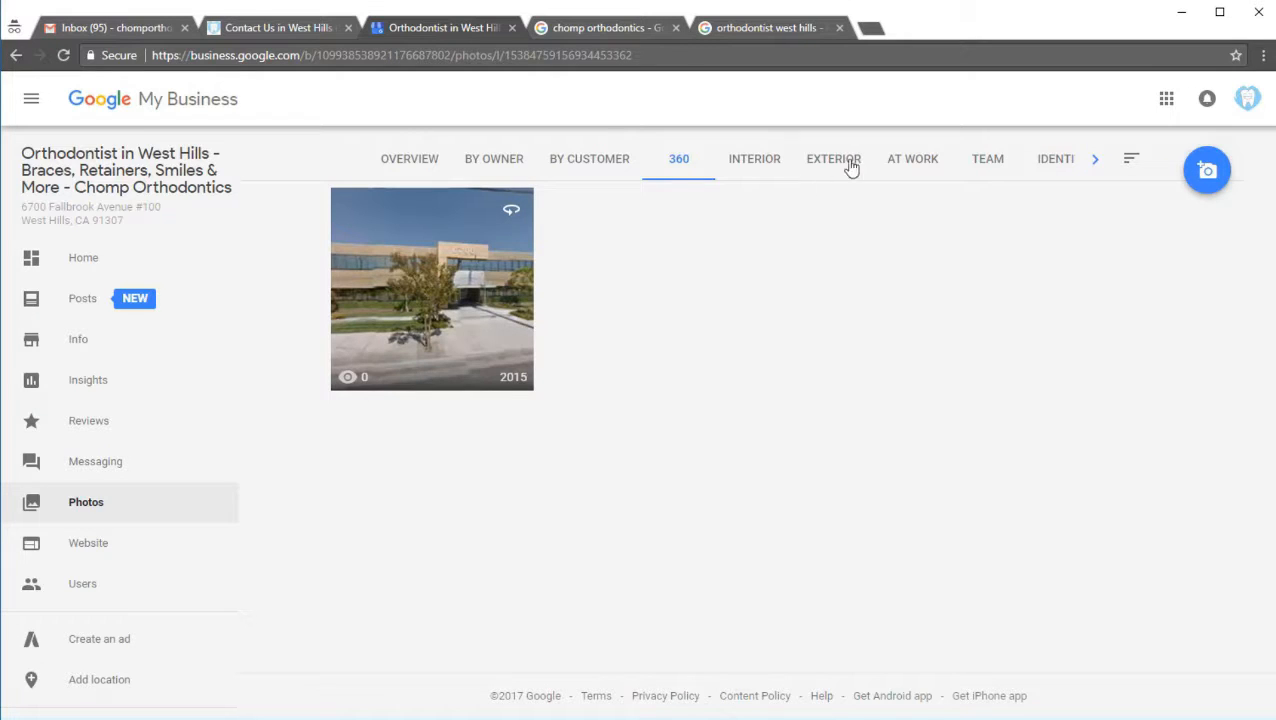
click(896, 163)
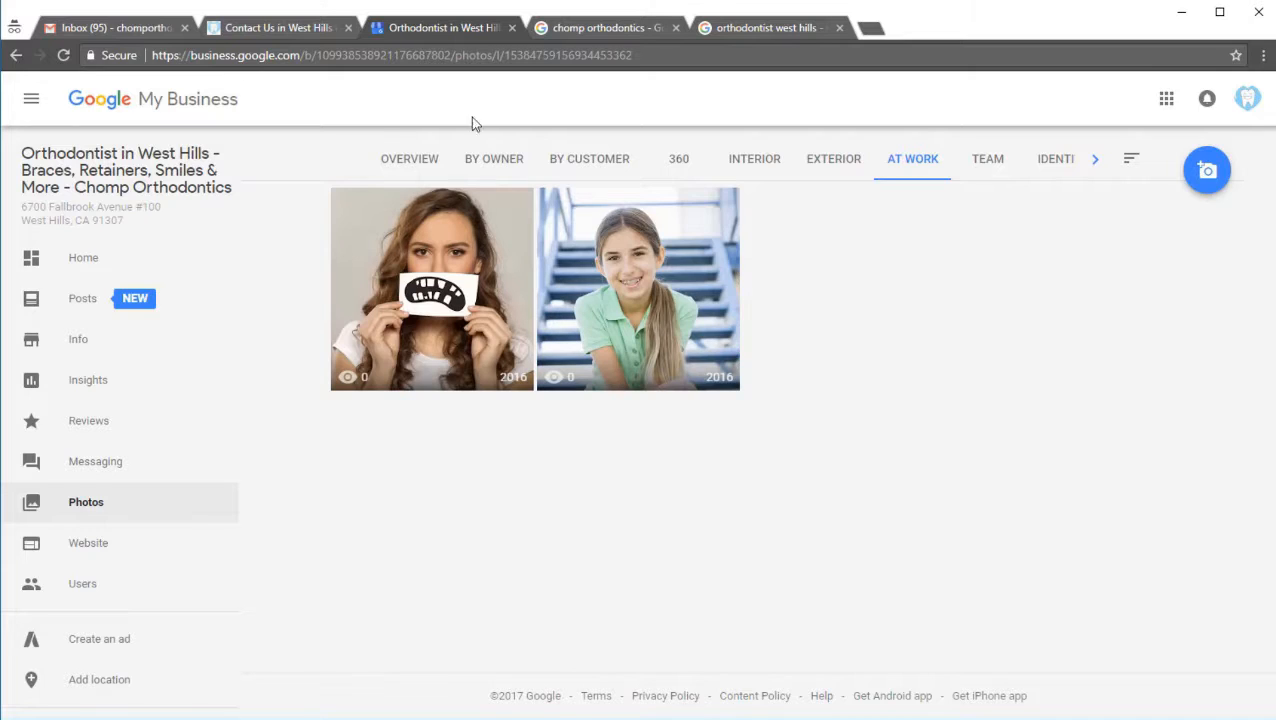
click(392, 163)
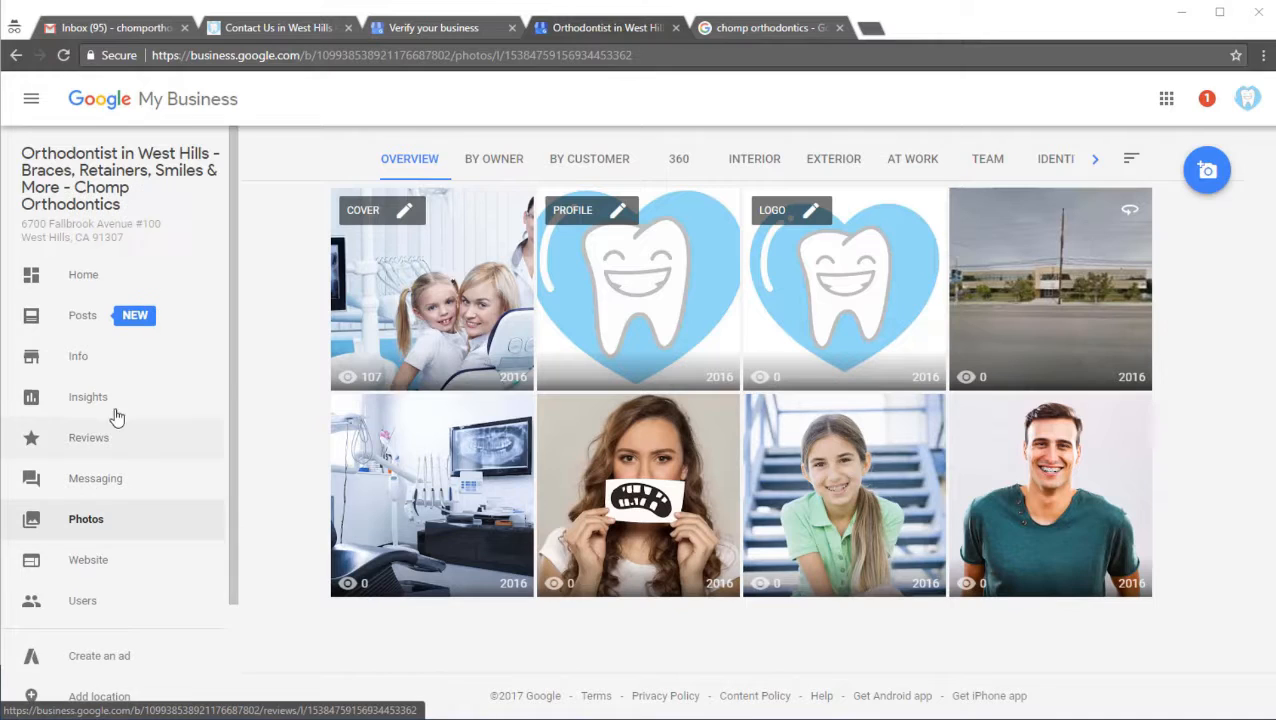
Step: Review the listing's business information from the name and hours through the website, offerings and planning attributes
click(84, 362)
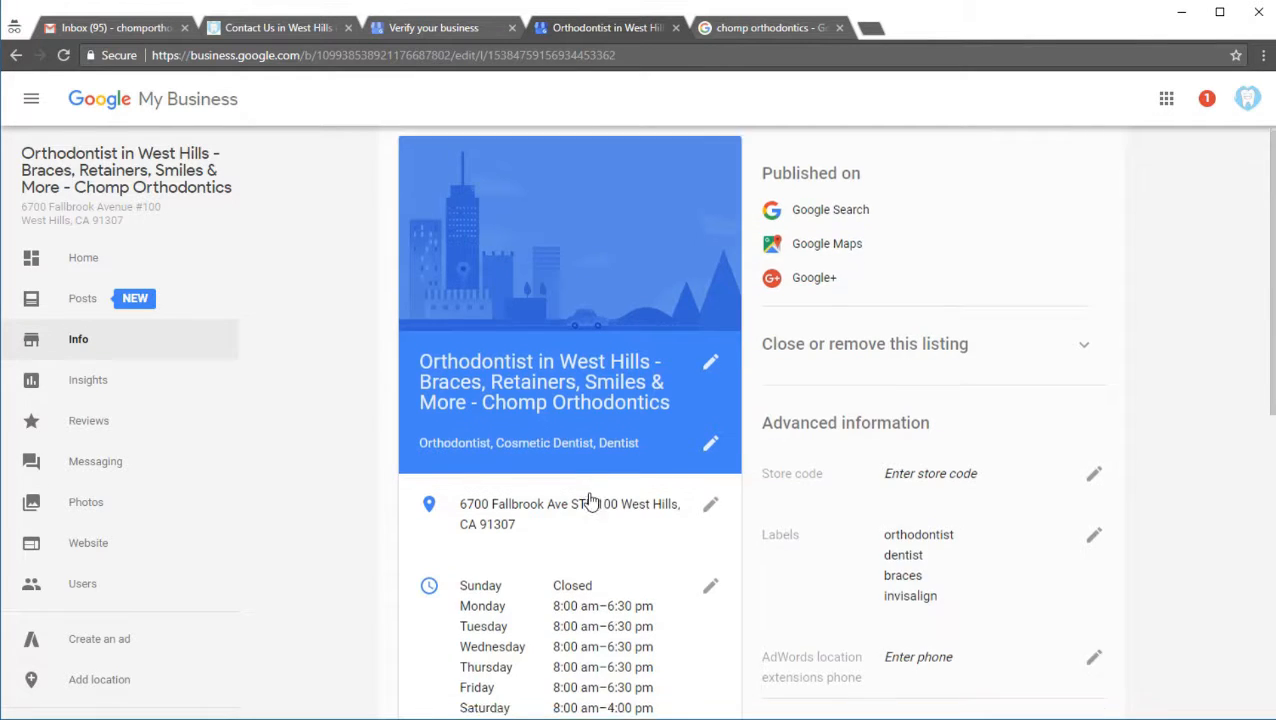
scroll(588, 498, down, 3)
scroll(590, 500, down, 3)
scroll(587, 504, up, 6)
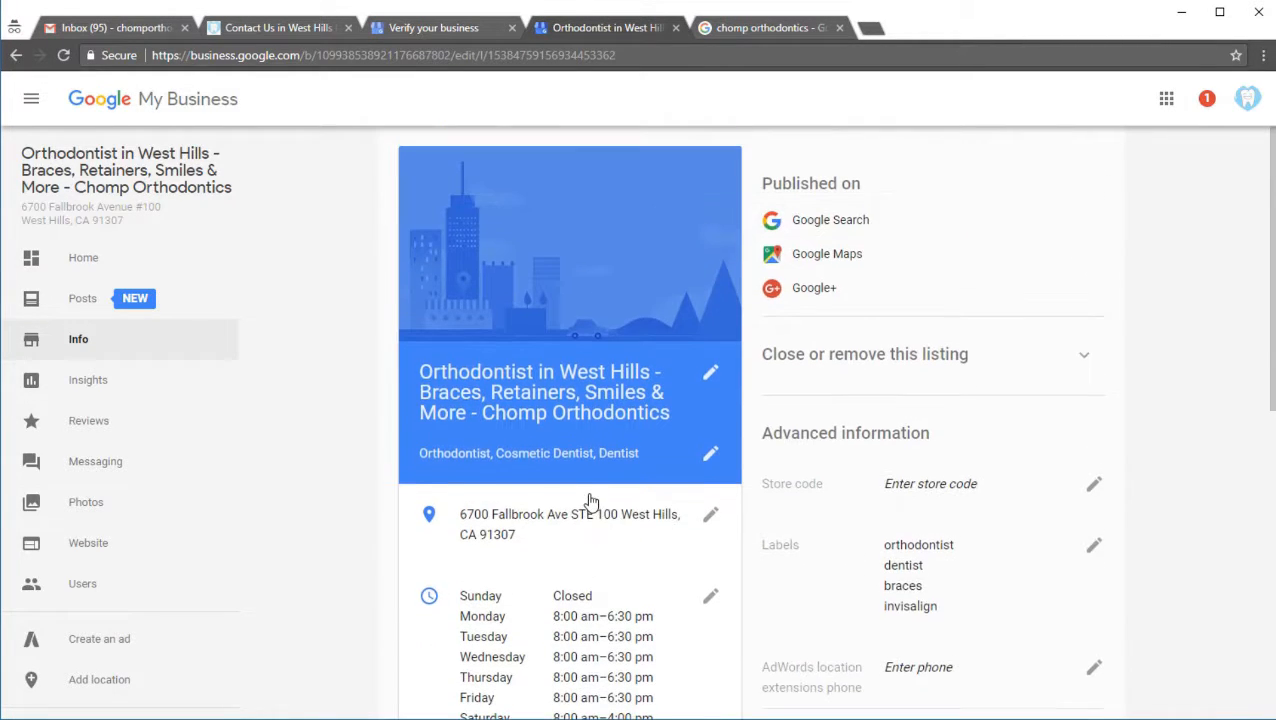
scroll(1003, 535, down, 4)
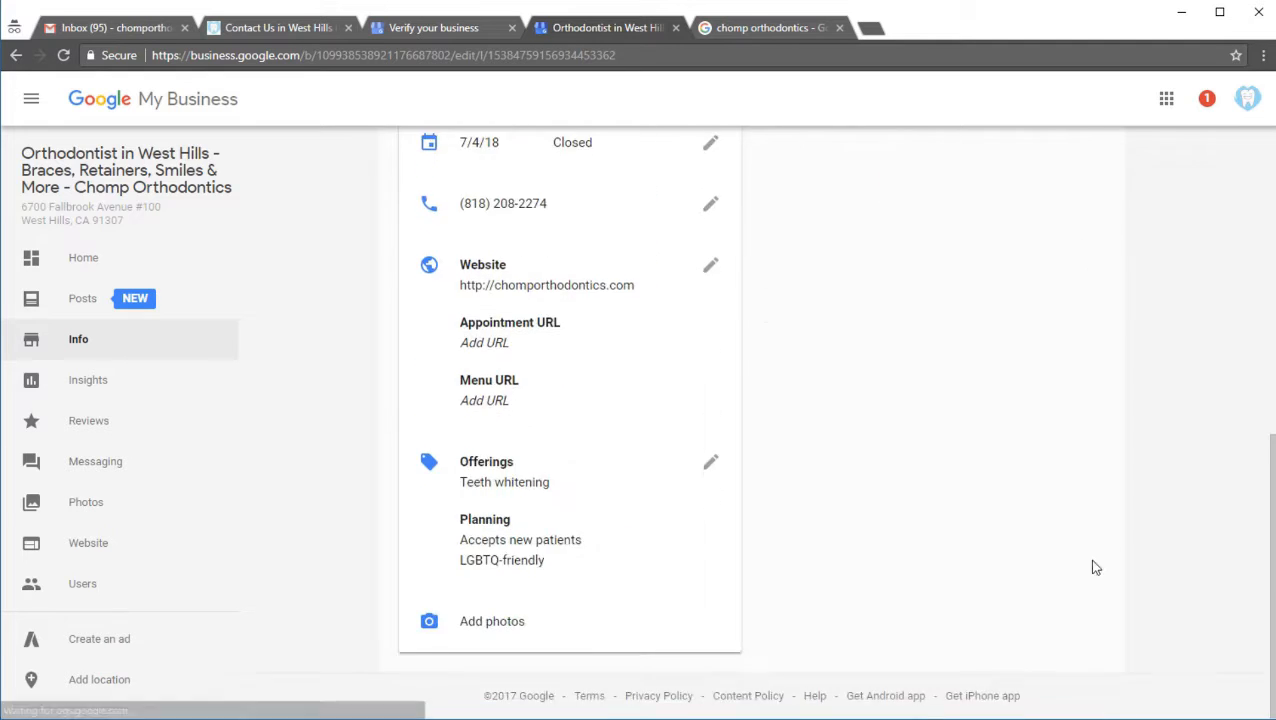
scroll(1091, 563, up, 2)
scroll(1010, 562, up, 2)
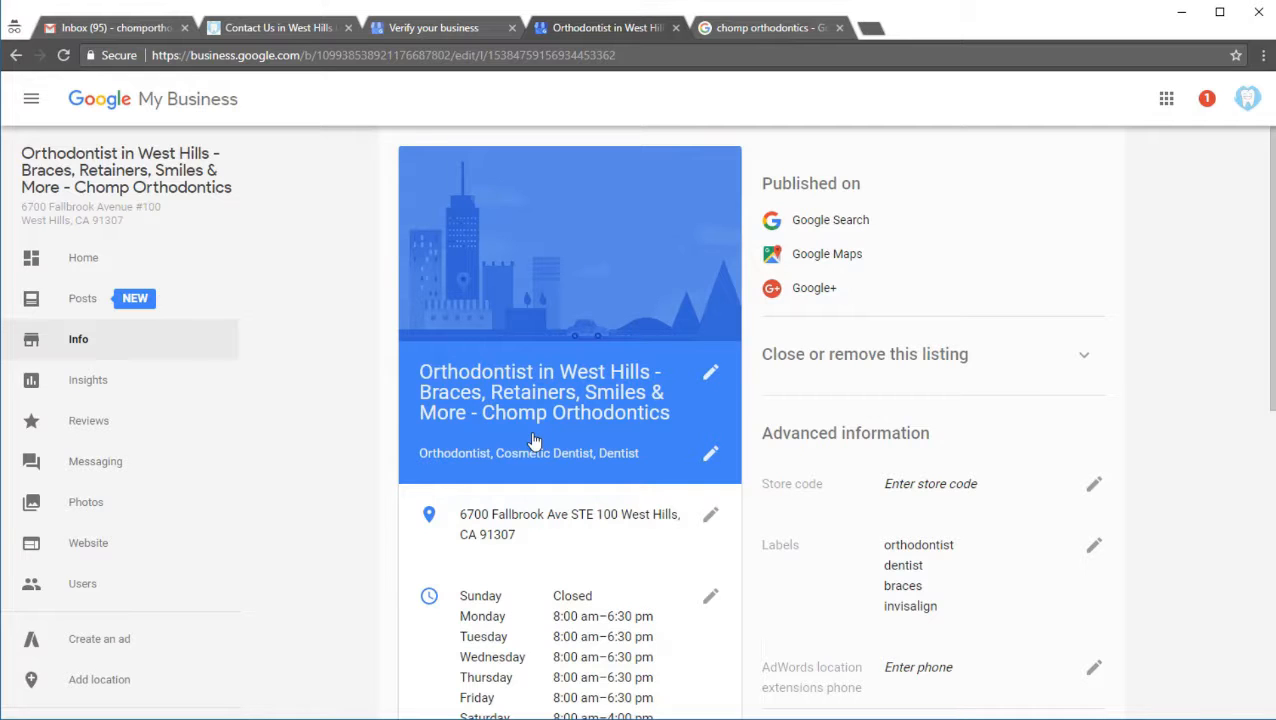
Step: Start a new post and upload "fix your crooked teeth by wearing braces or a retainer or invisalign.jpg", enlarging the crop to the photo's full height
click(110, 318)
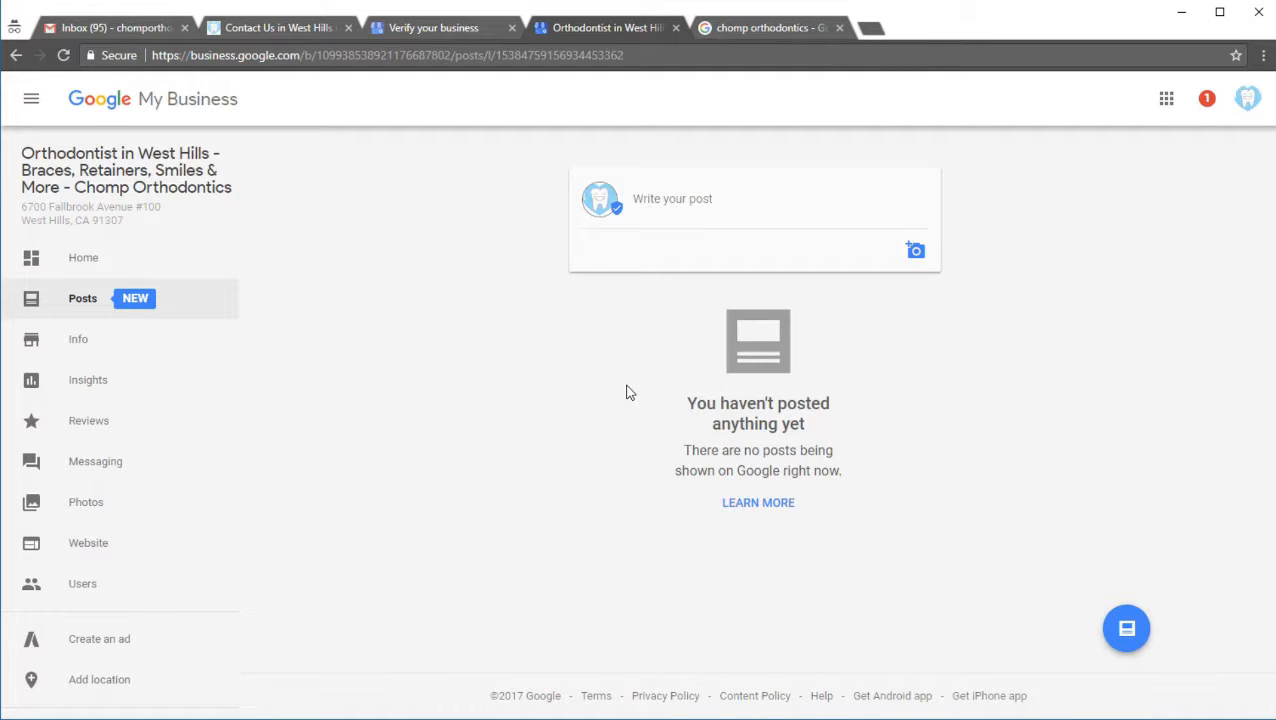
click(721, 215)
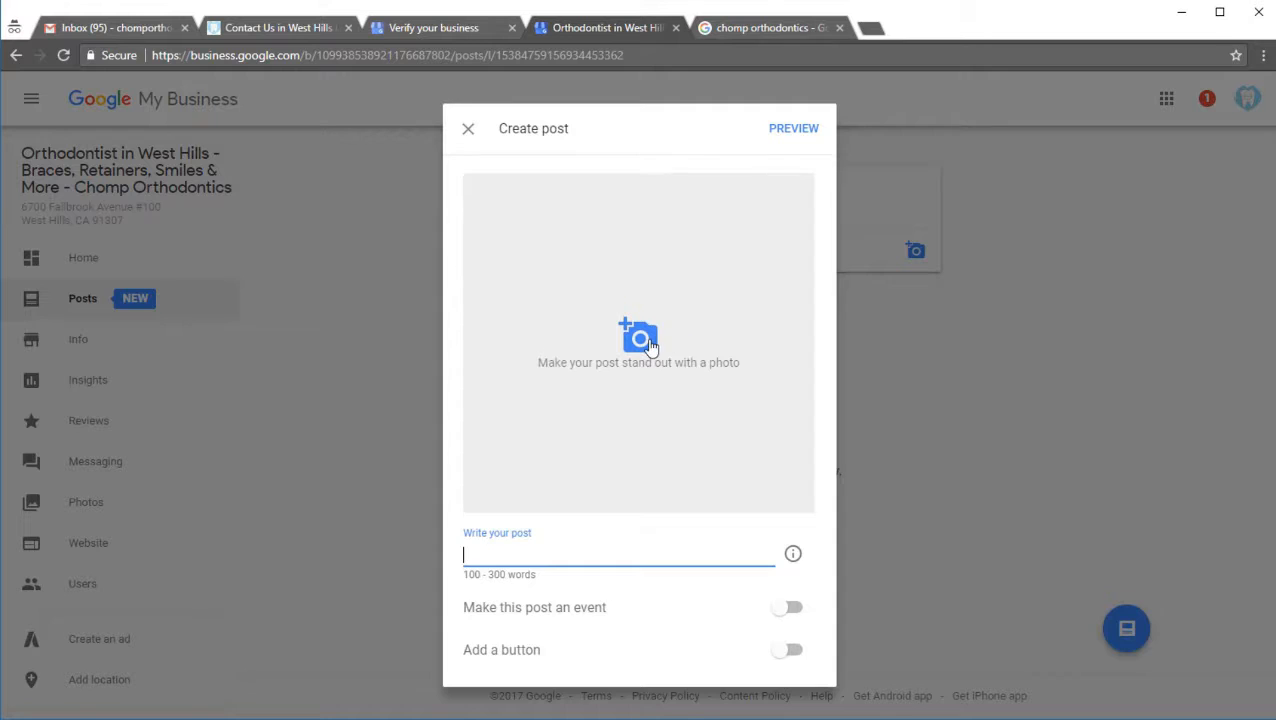
click(612, 398)
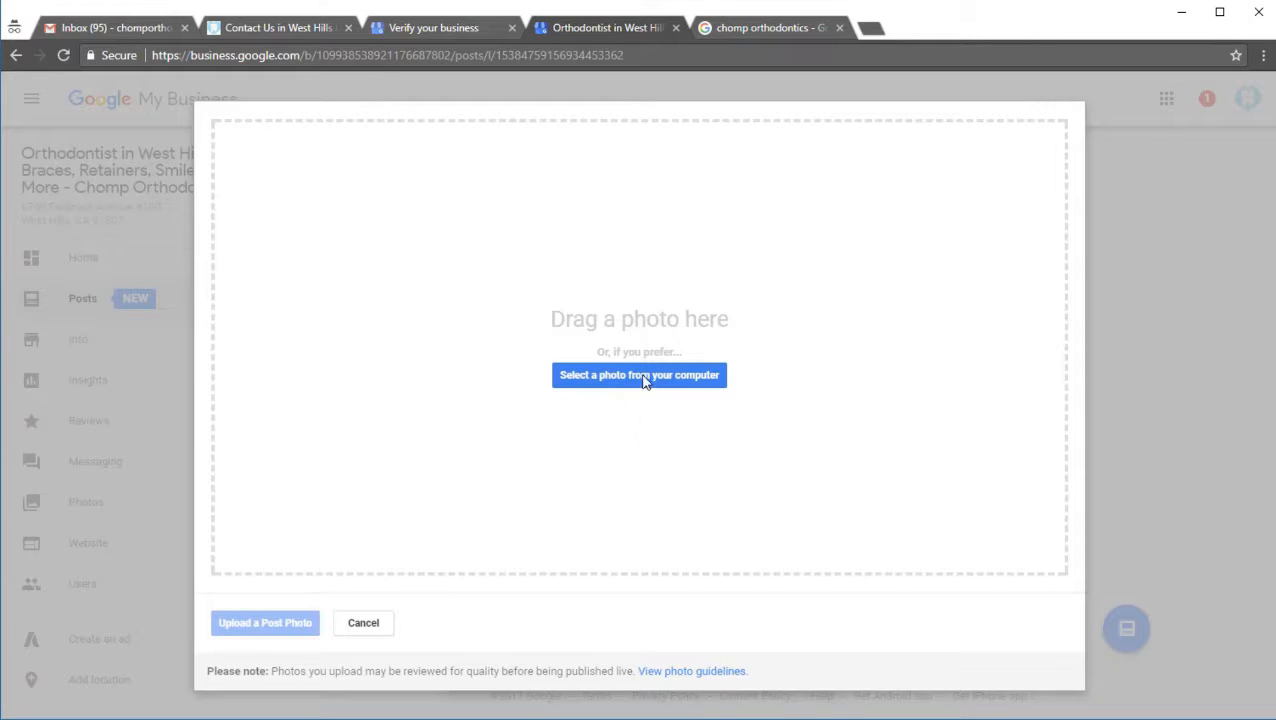
click(645, 378)
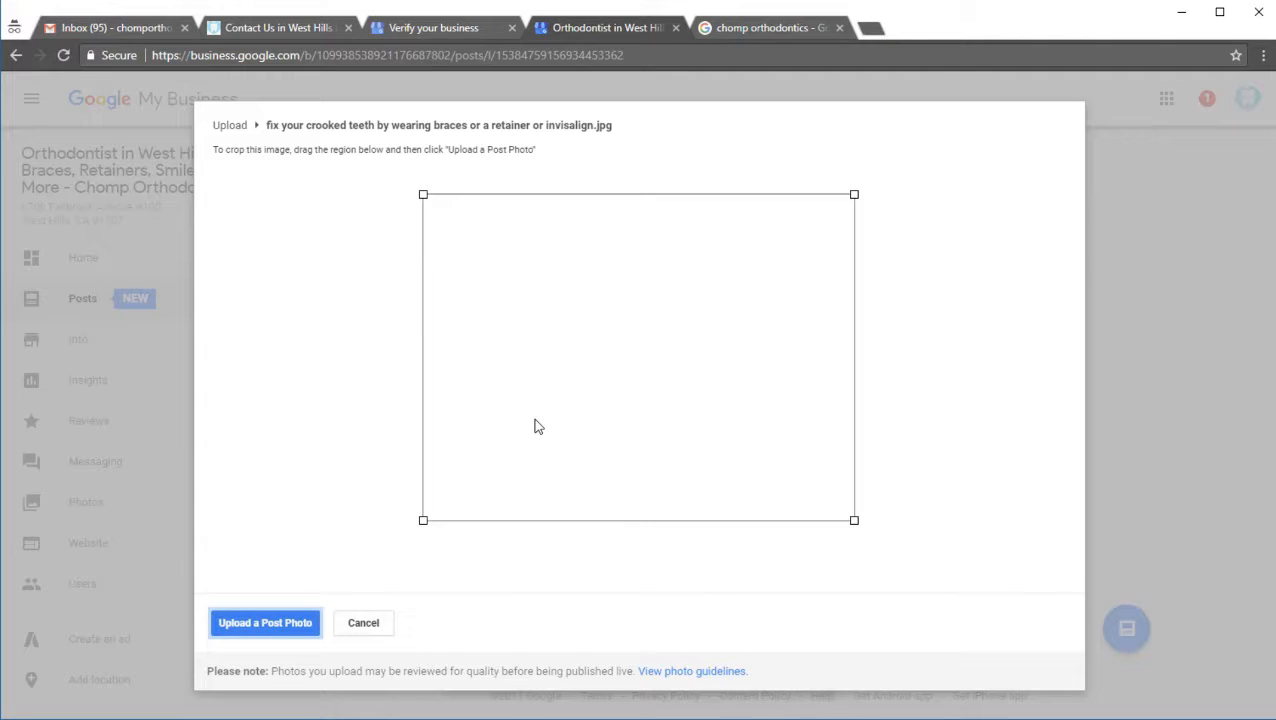
drag(423, 194, 350, 162)
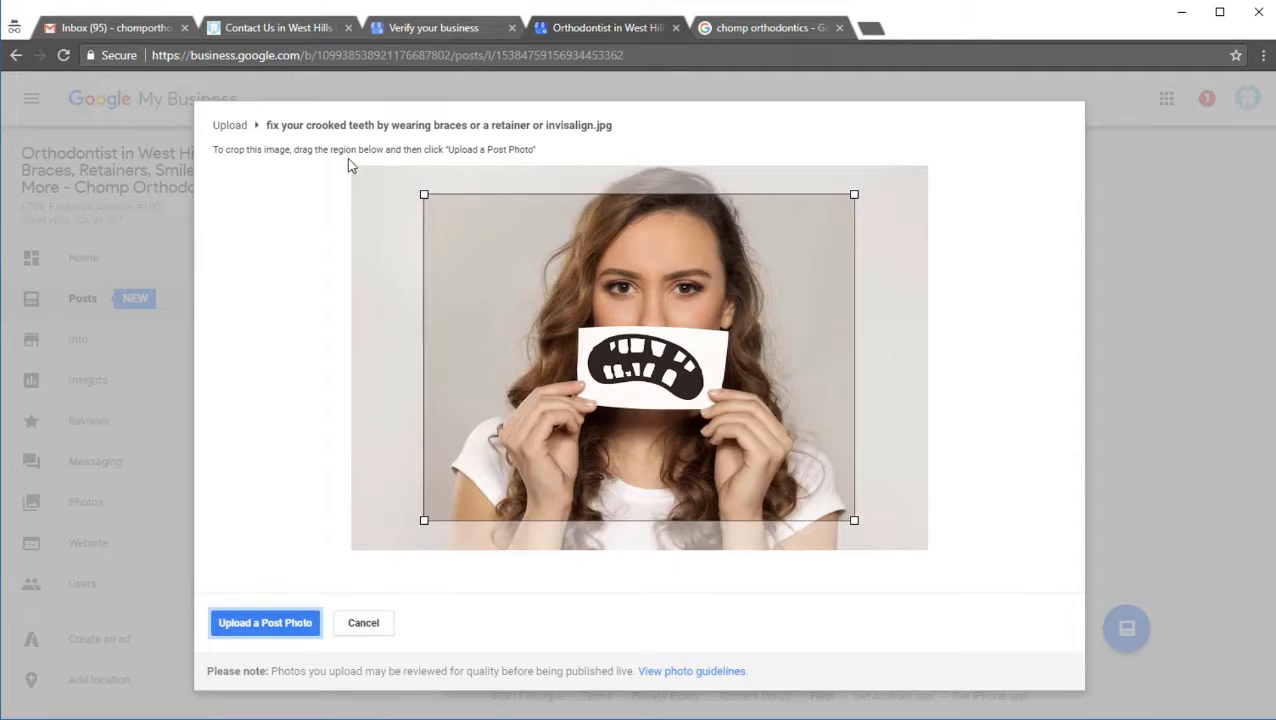
drag(853, 520, 957, 582)
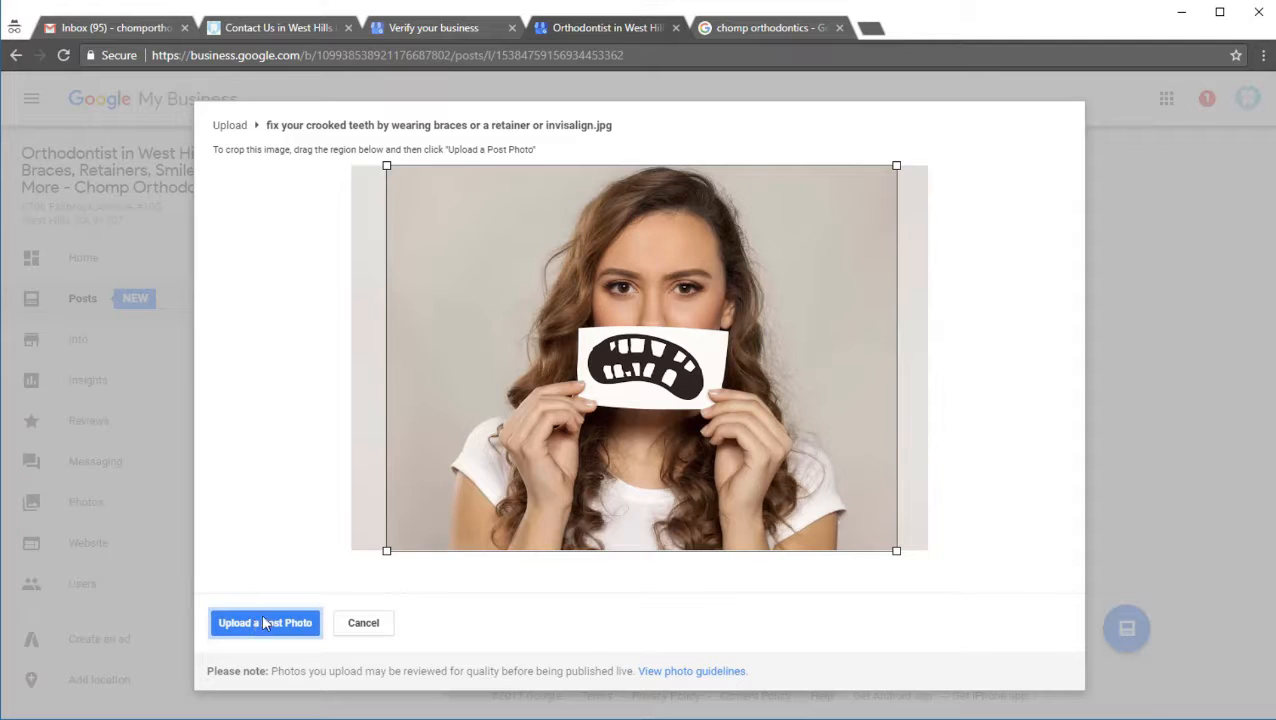
click(308, 621)
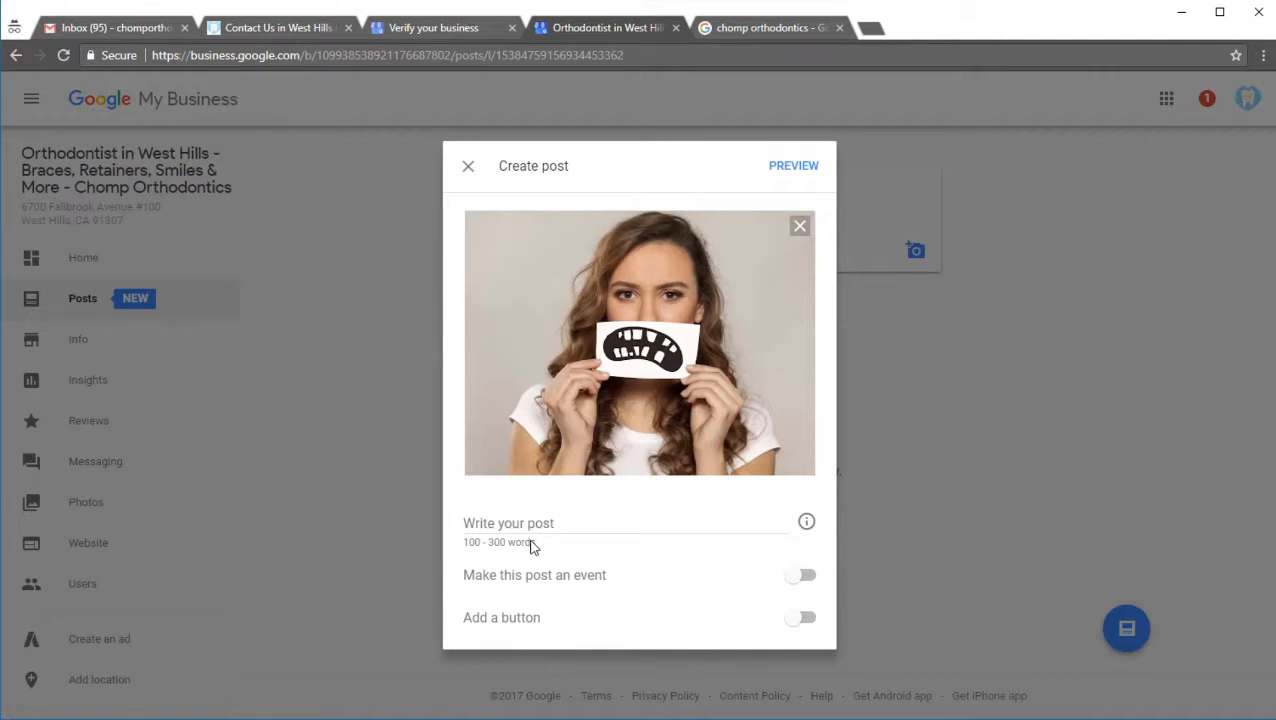
Step: Write the post text "The best orthodontist options in West Hills. Free Teeth whitening with first appointment."
click(529, 519)
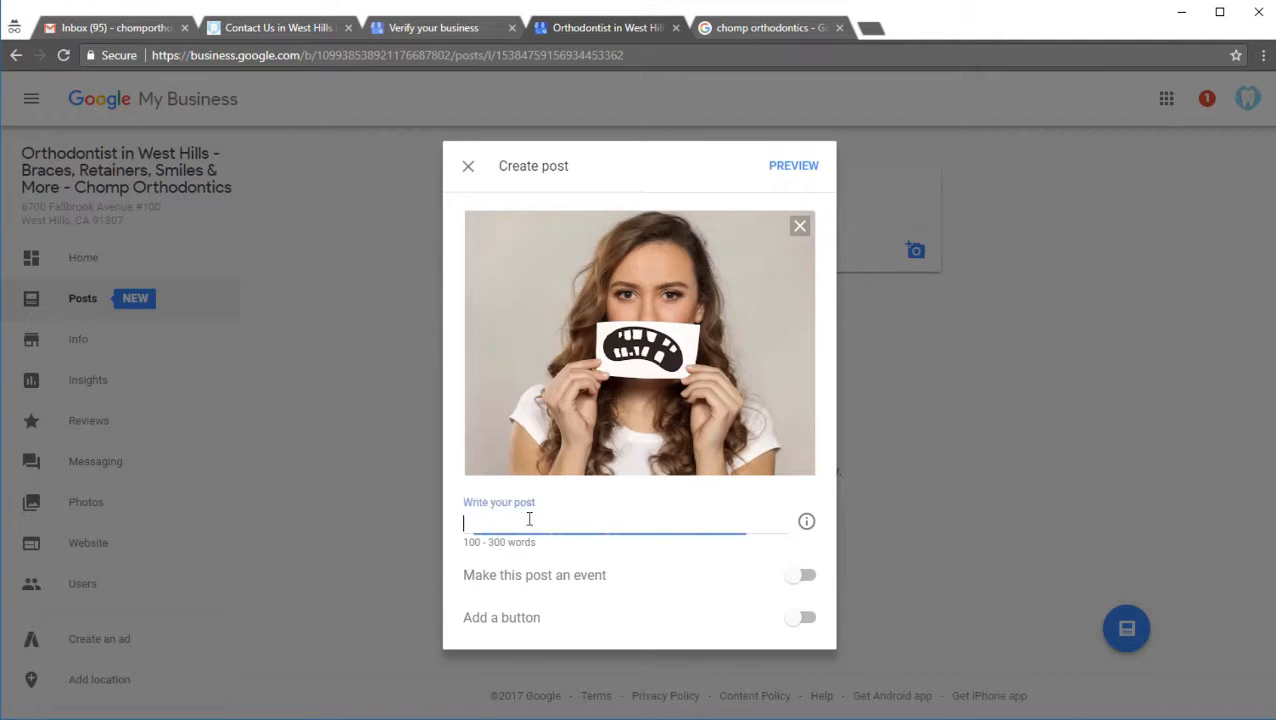
text(The best orthodontist)
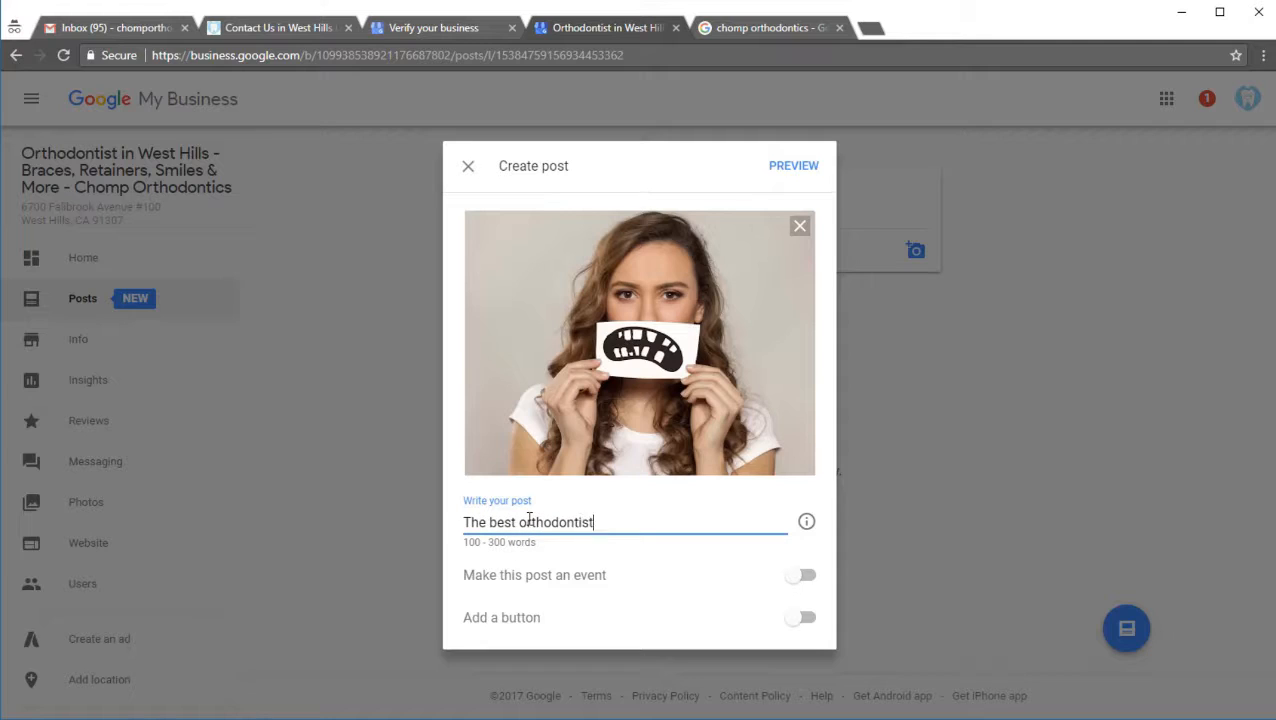
text(in we)
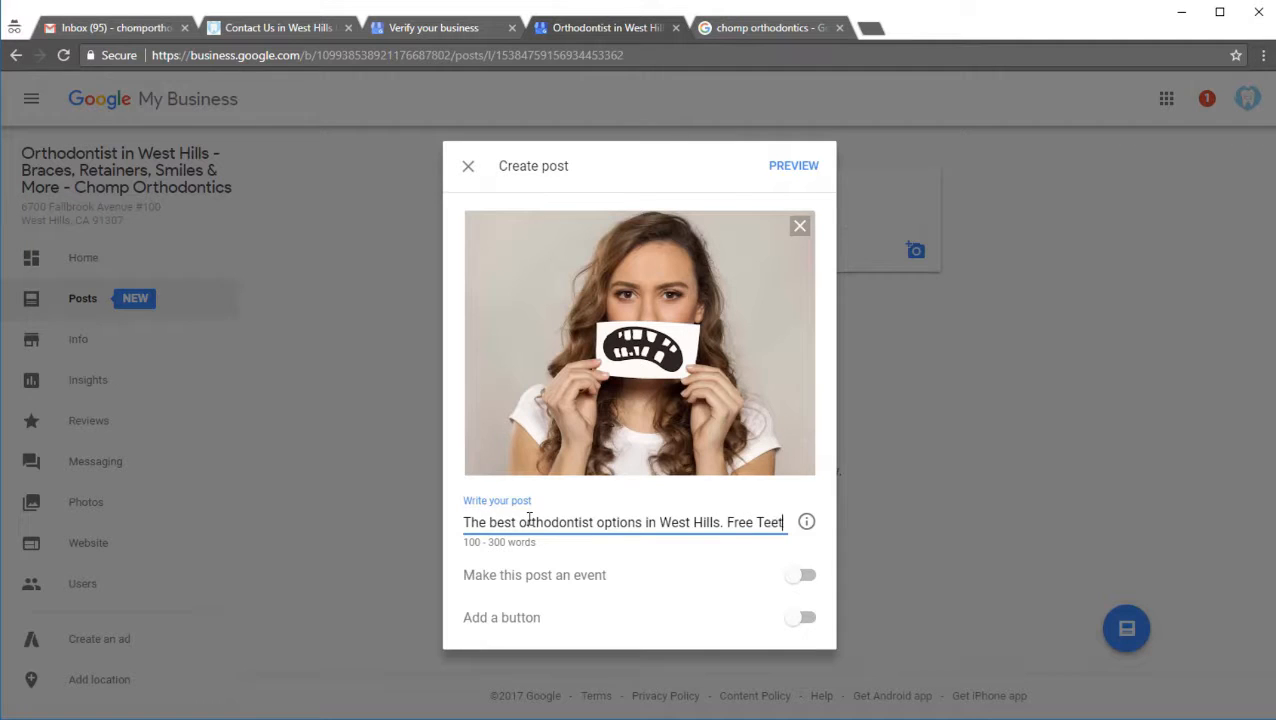
text(h)
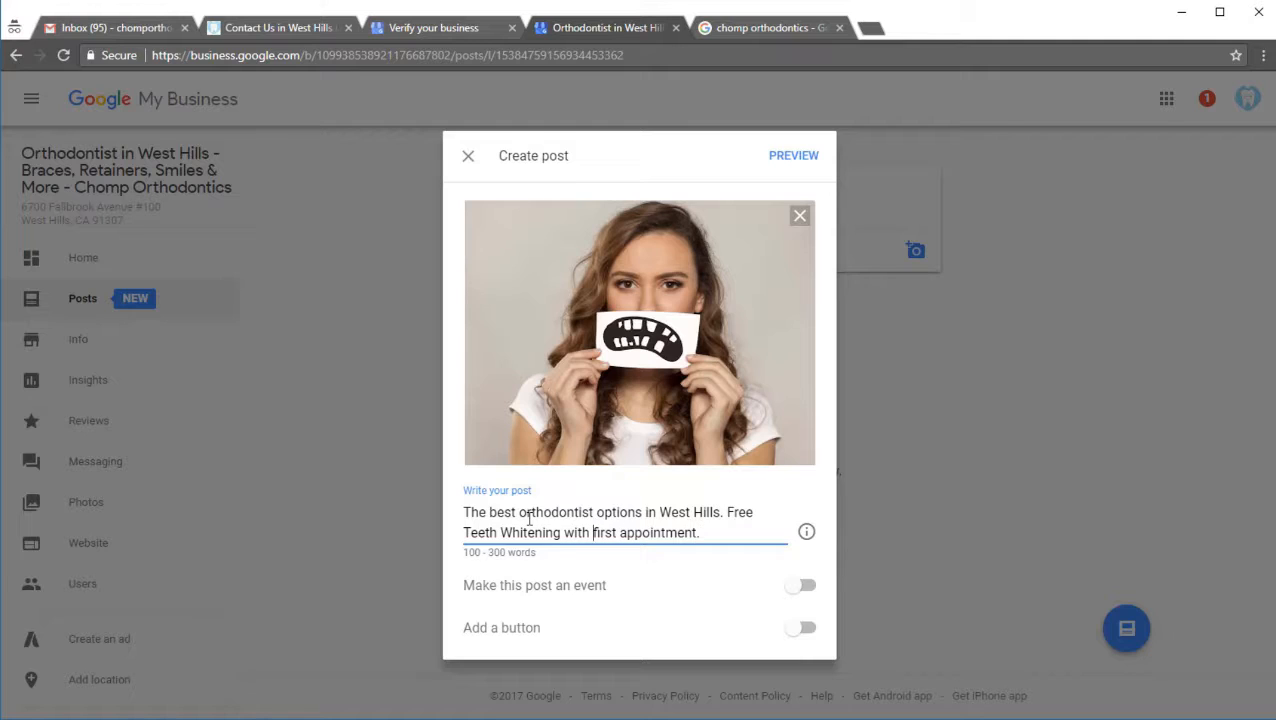
key(Delete)
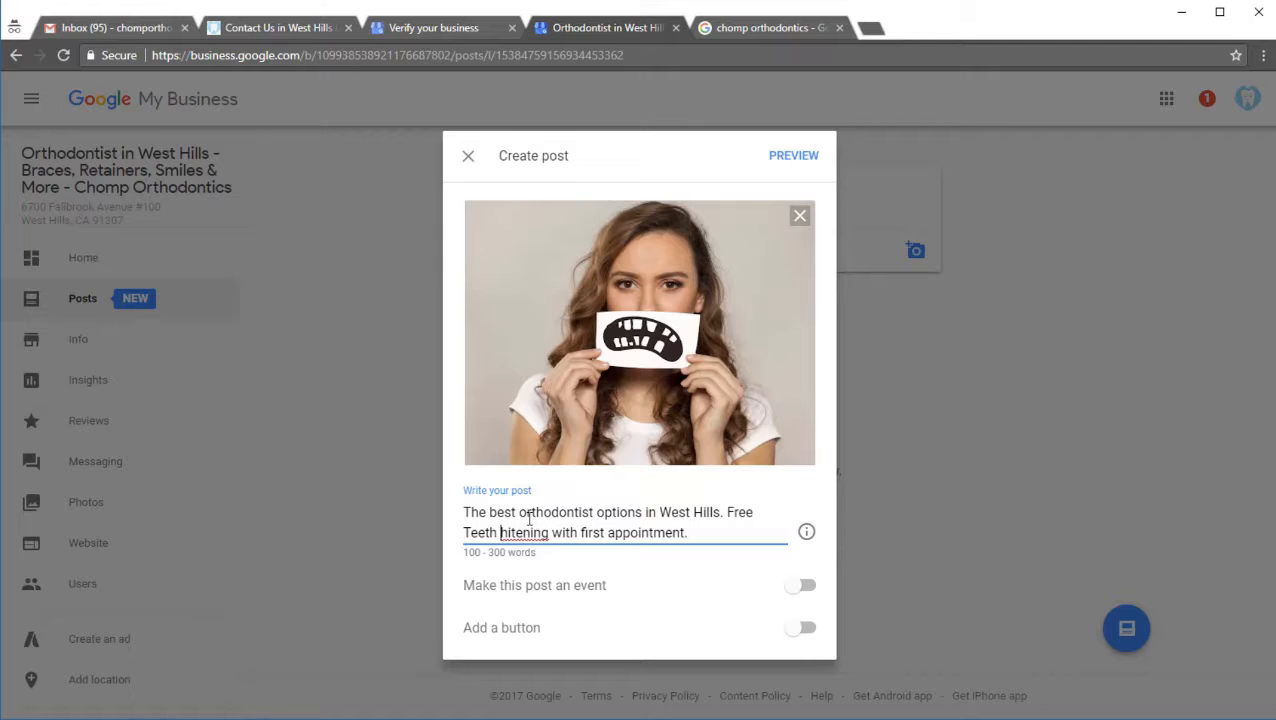
text(w)
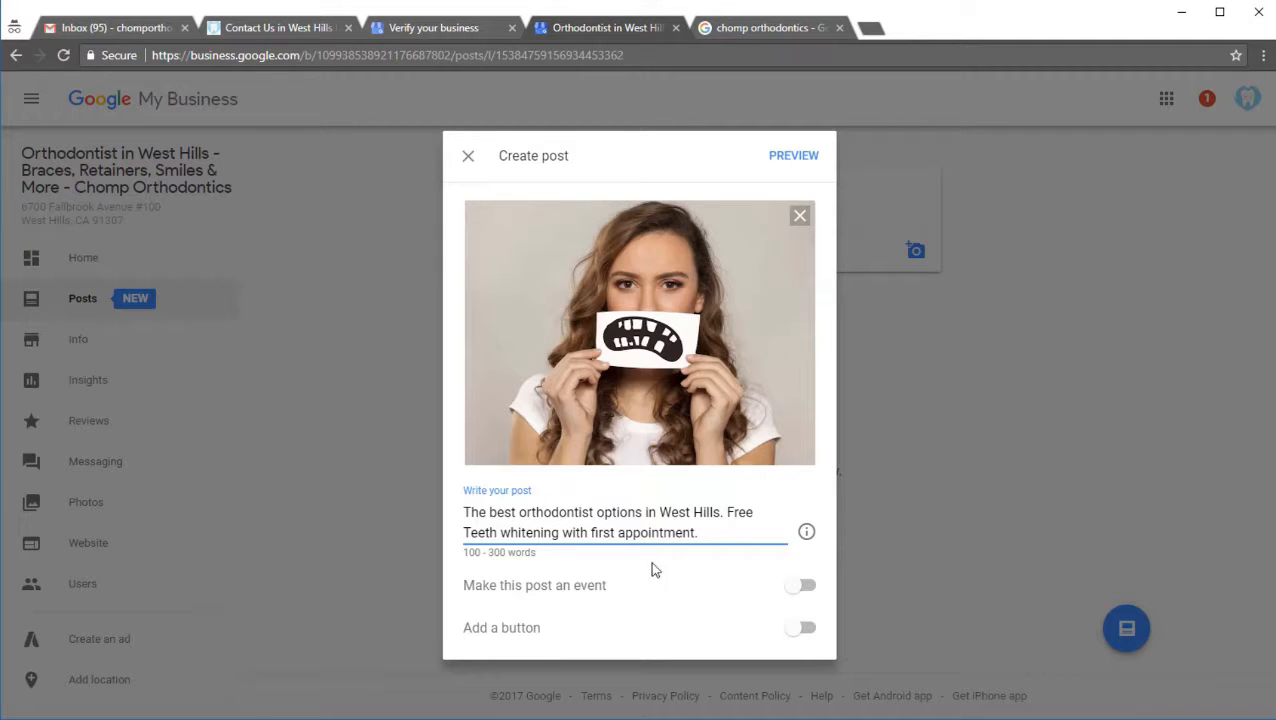
click(797, 634)
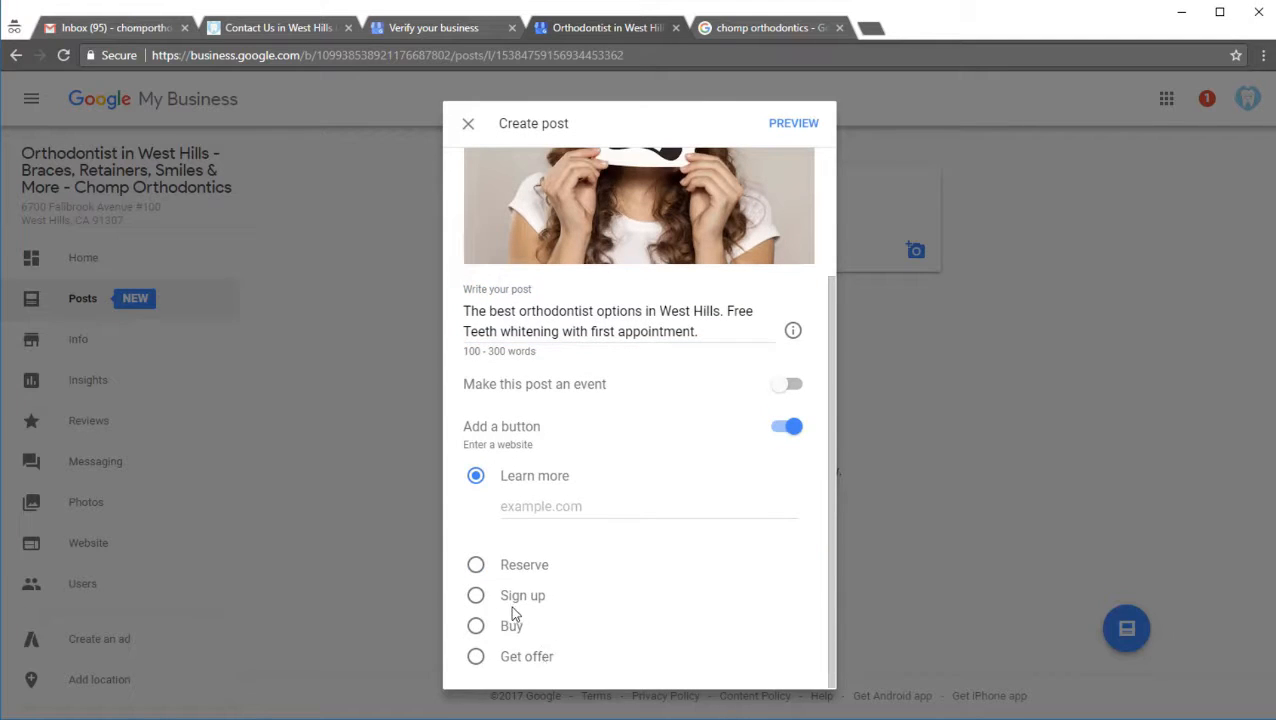
click(477, 595)
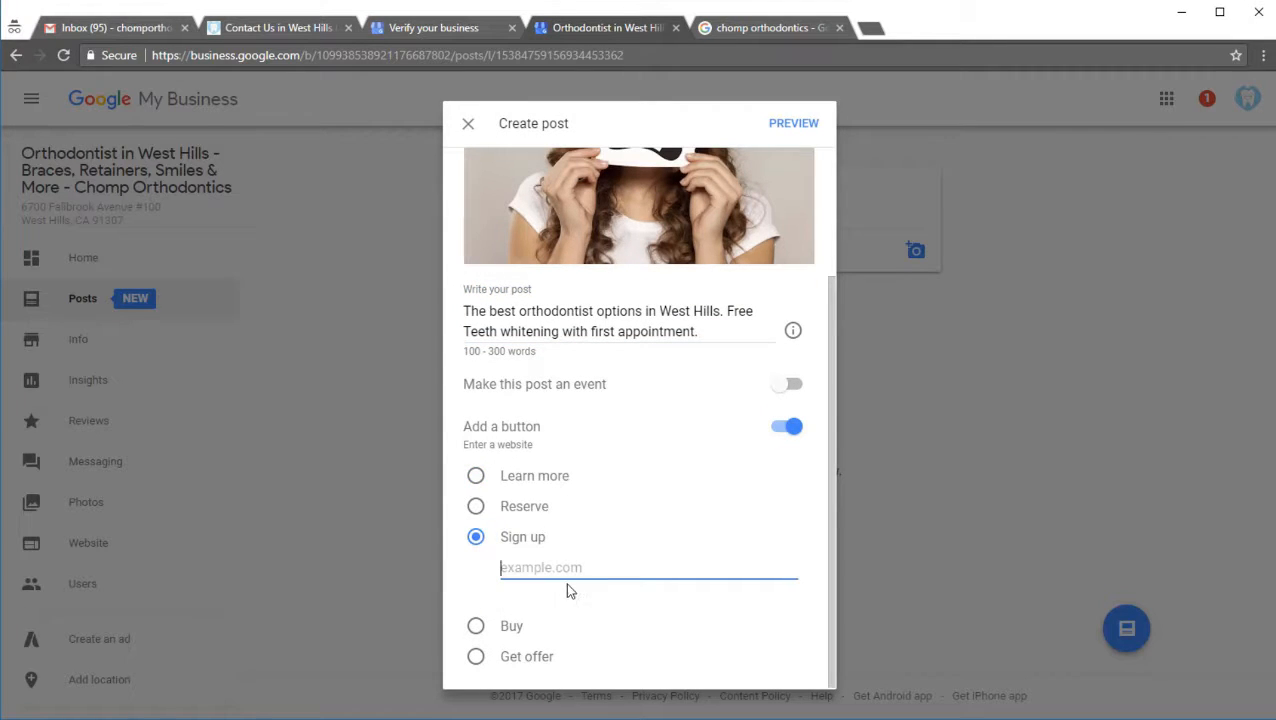
text(http://chomporthodont)
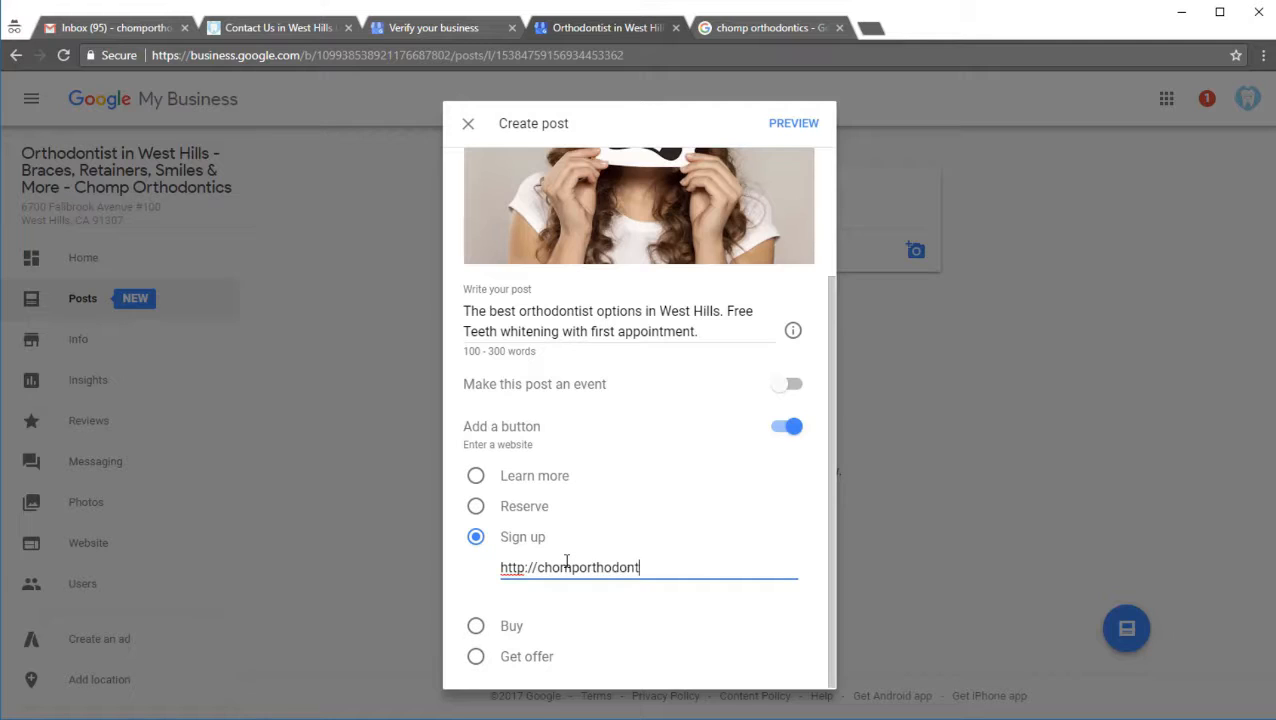
text(ics.com)
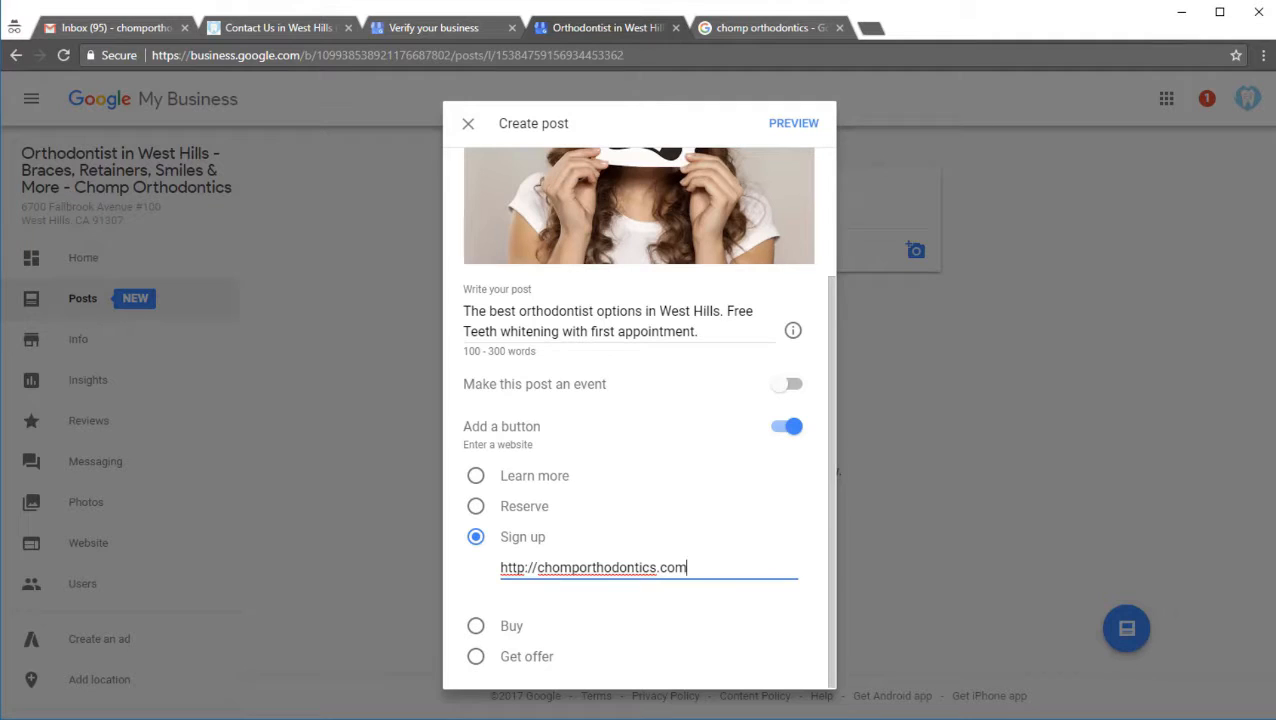
Step: Replace the Sign up link with the website address copied from the Excel SEO workbook's Business Info sheet, and preview the post
key(alt+Tab)
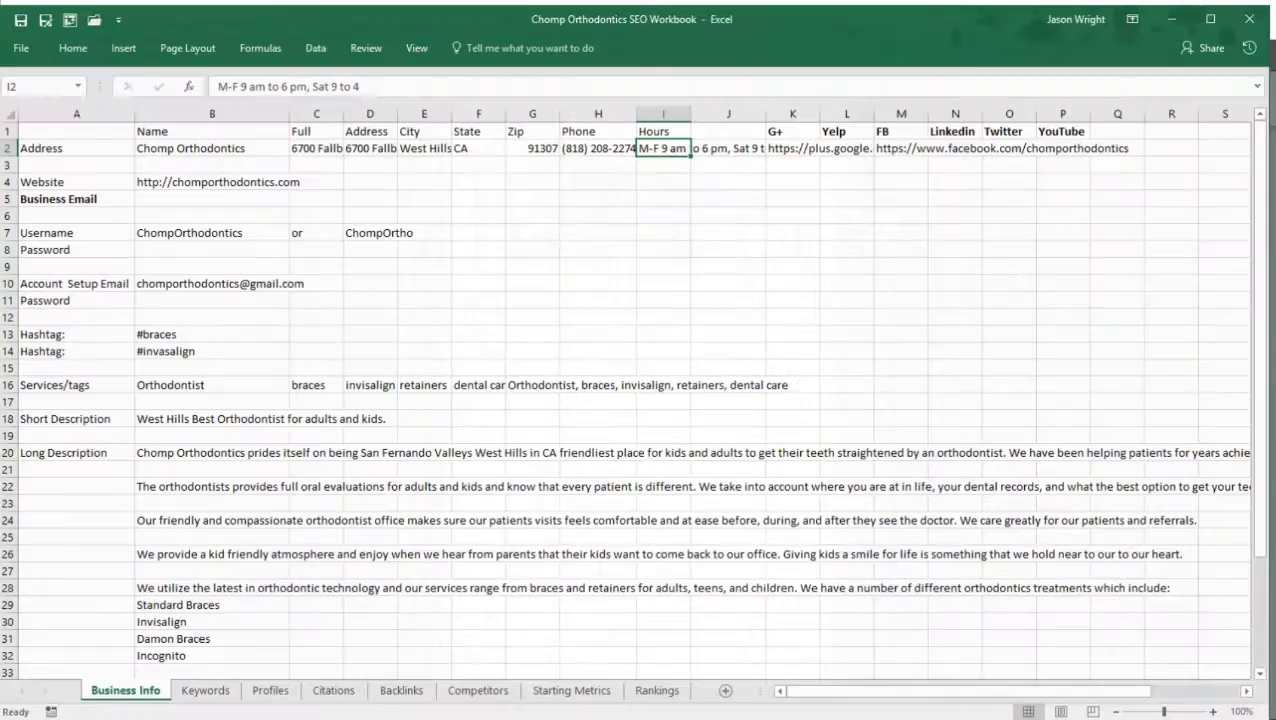
click(240, 177)
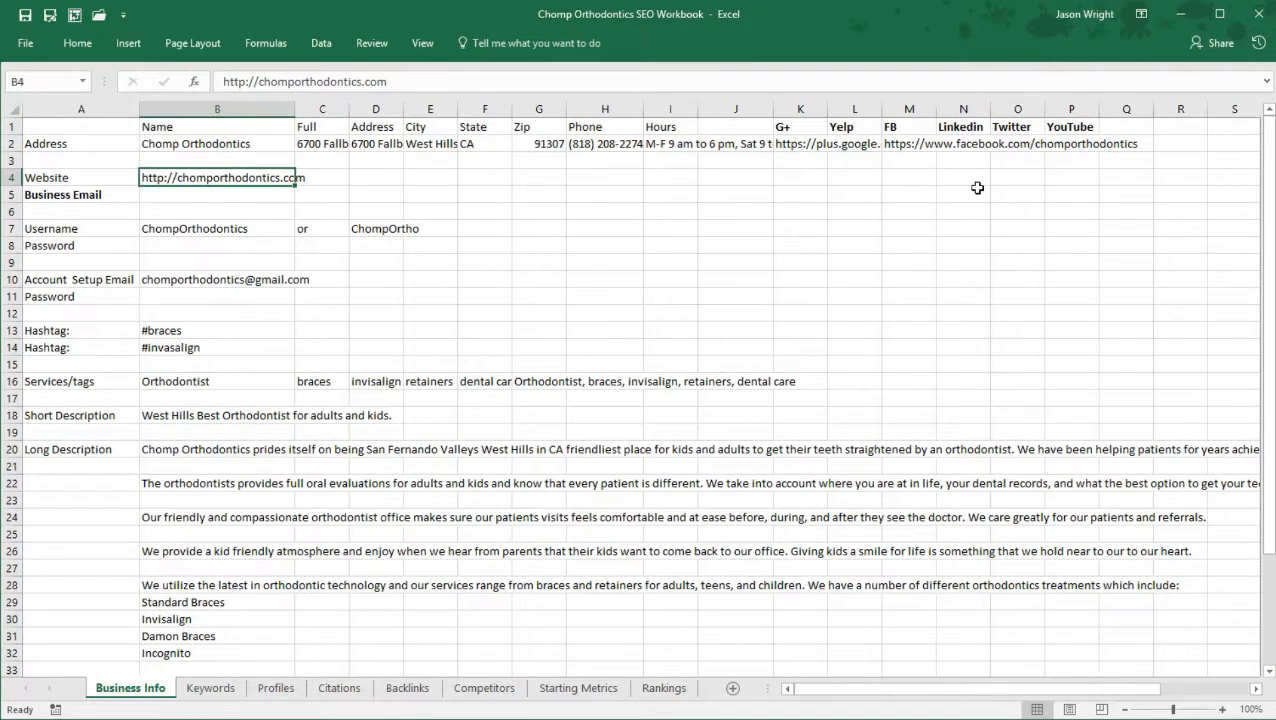
key(ctrl+c)
key(alt+Tab)
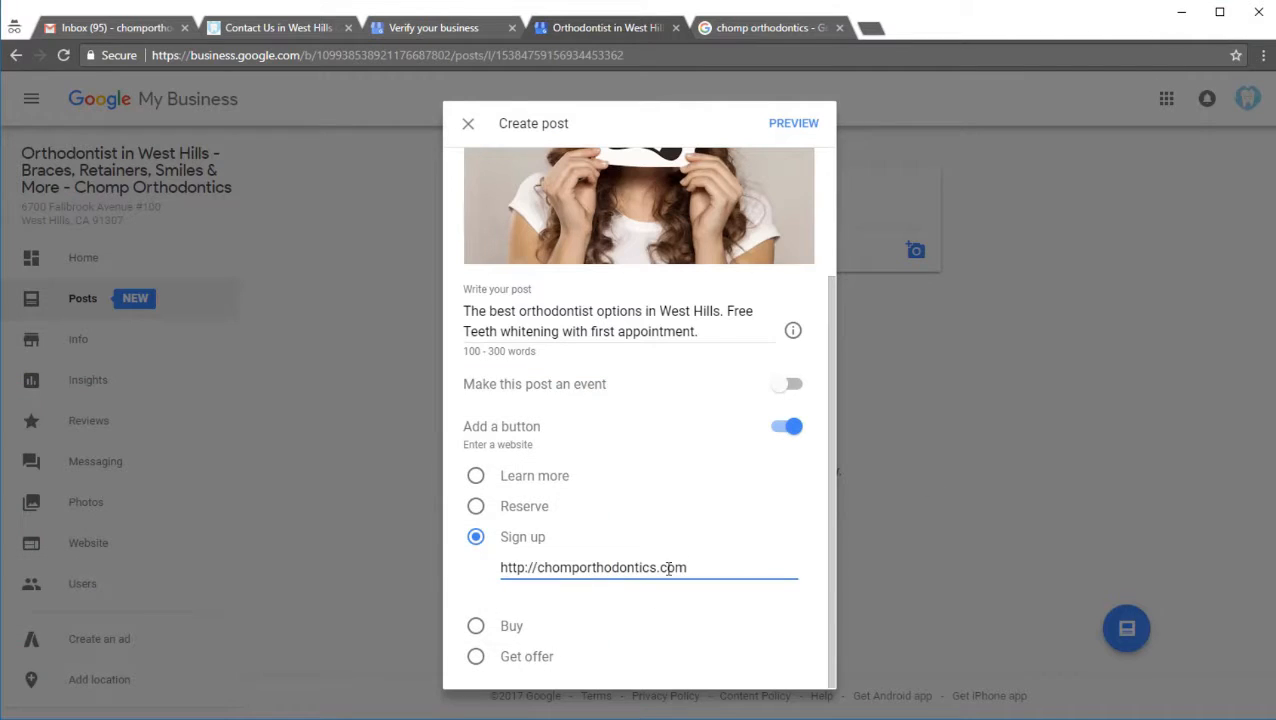
key(ctrl+a)
key(ctrl+v)
scroll(596, 565, up, 3)
click(793, 125)
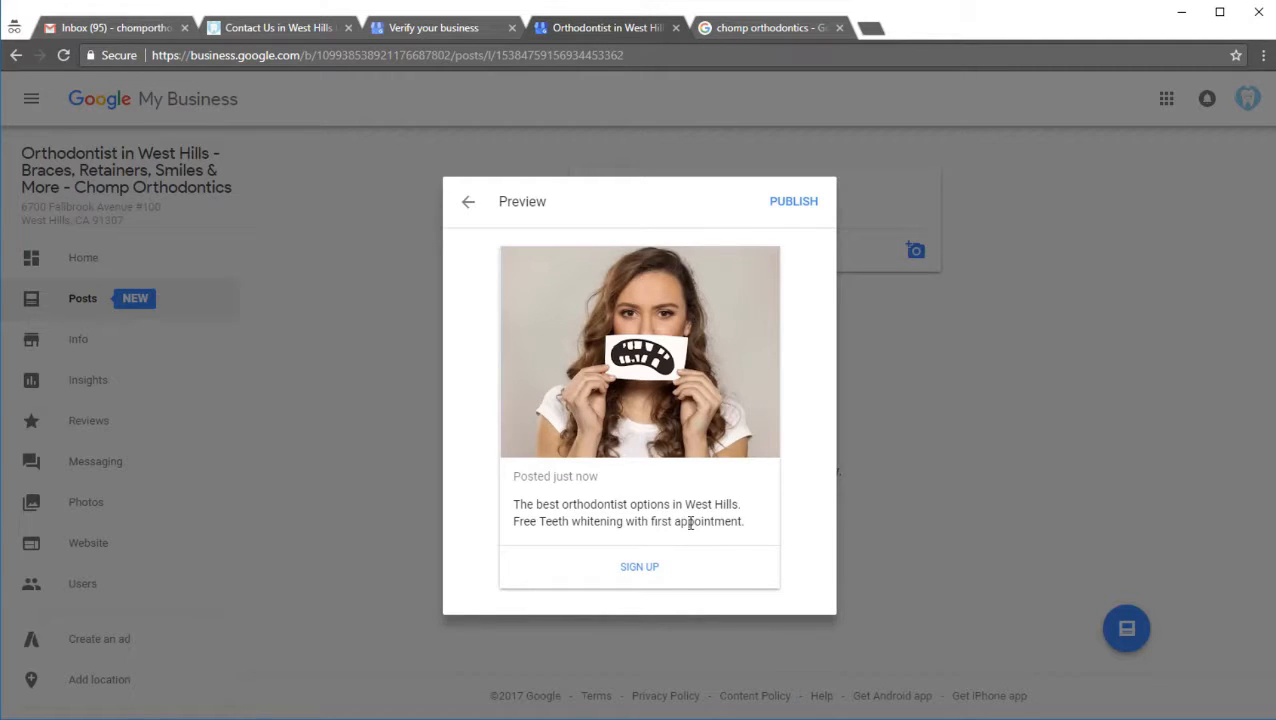
Step: Reword the post's second sentence as "**FREE** teeth whitening with first appointment." and publish the post
click(466, 203)
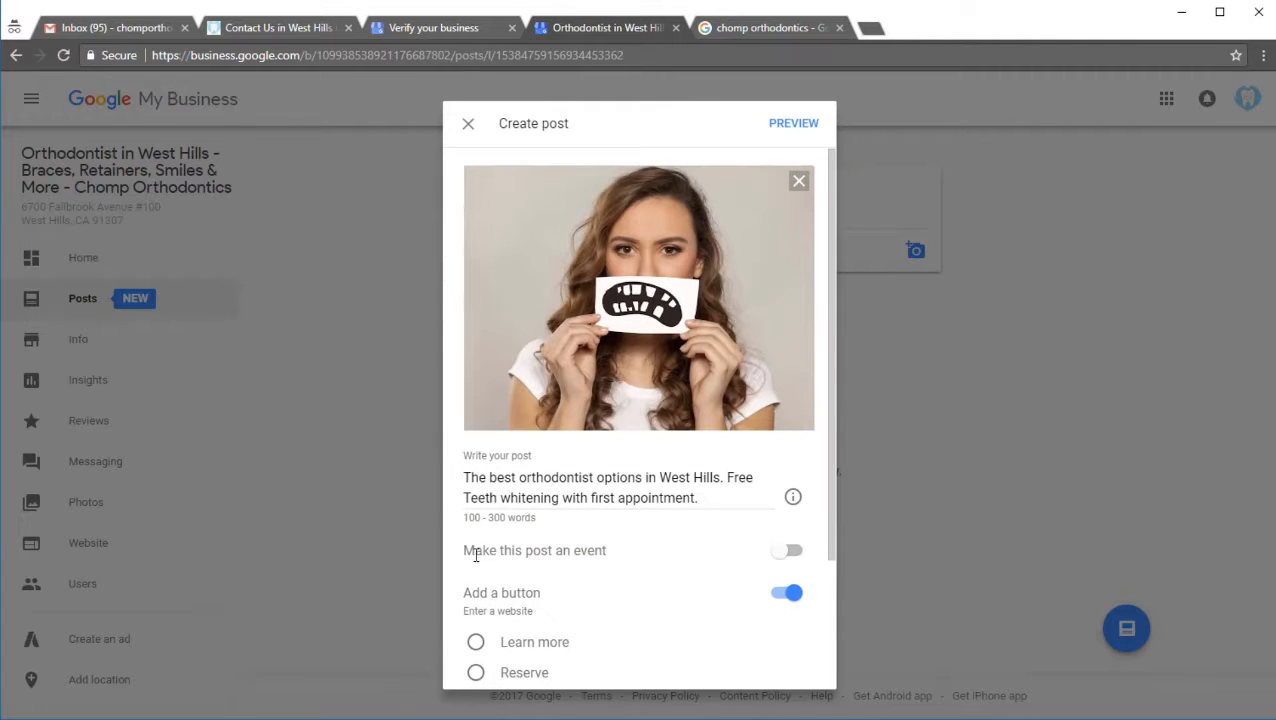
double_click(738, 478)
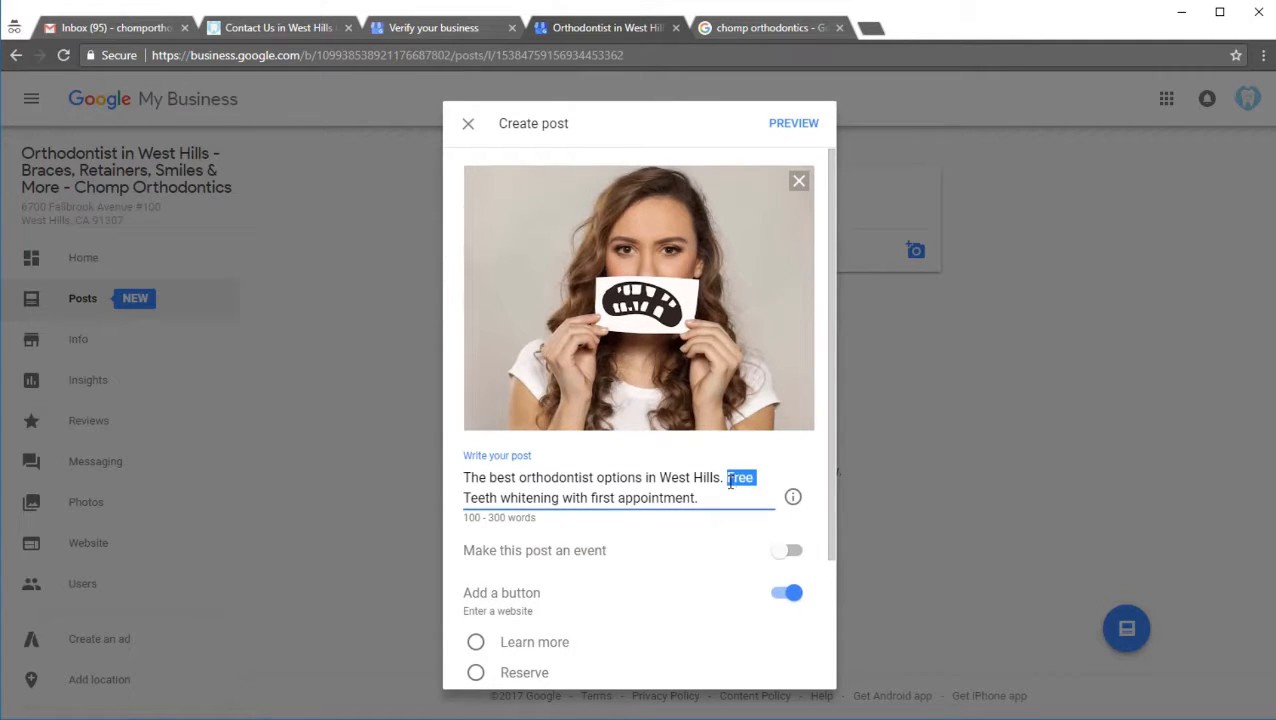
text(FREE)
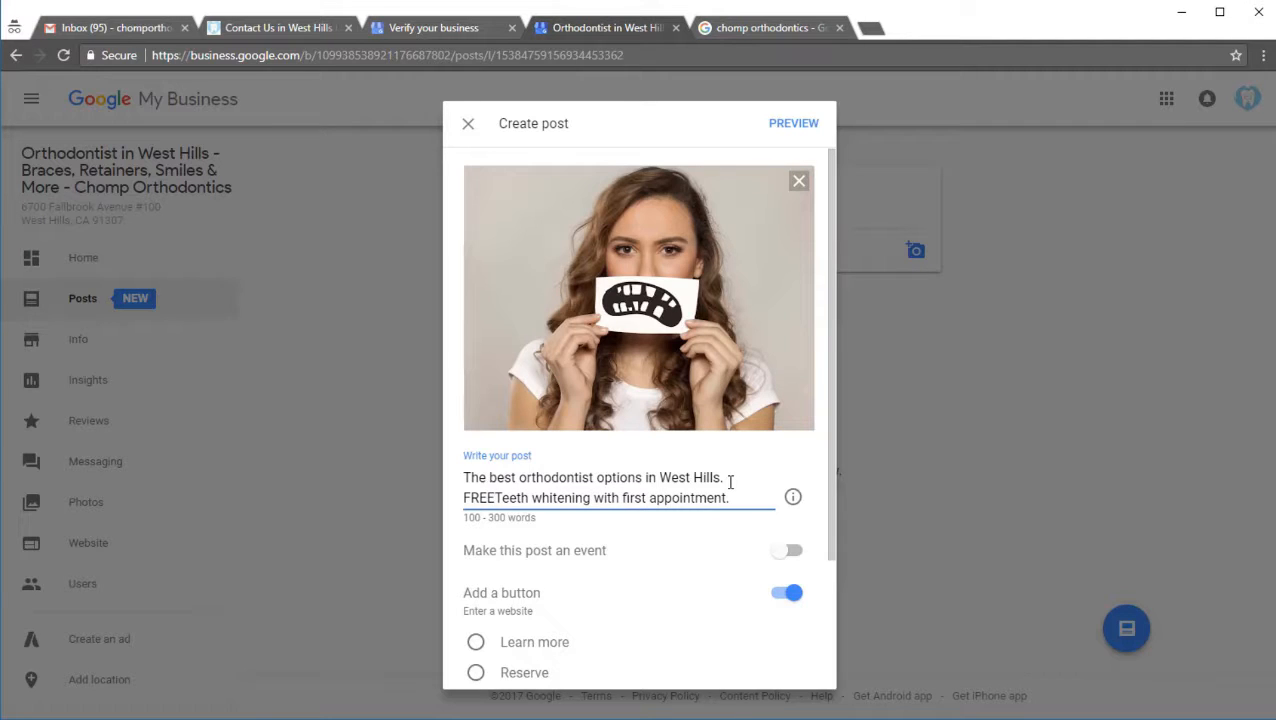
key(Delete)
text(t)
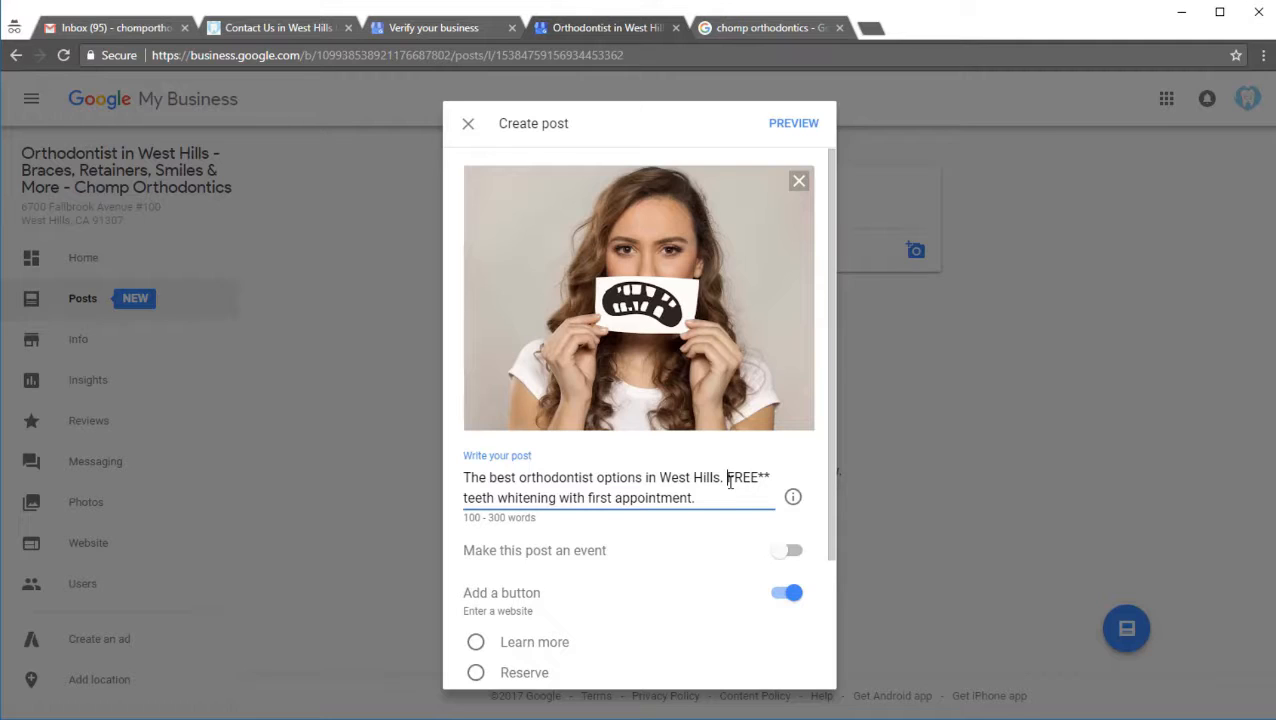
text(**)
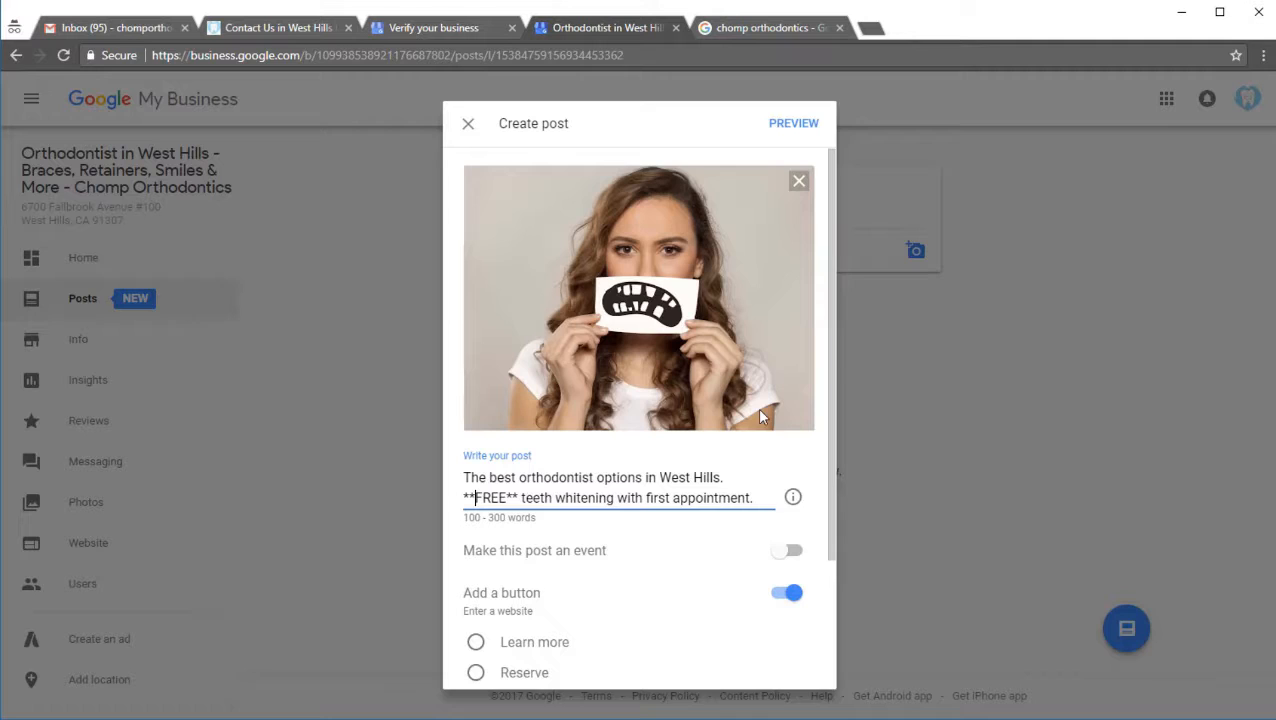
click(785, 125)
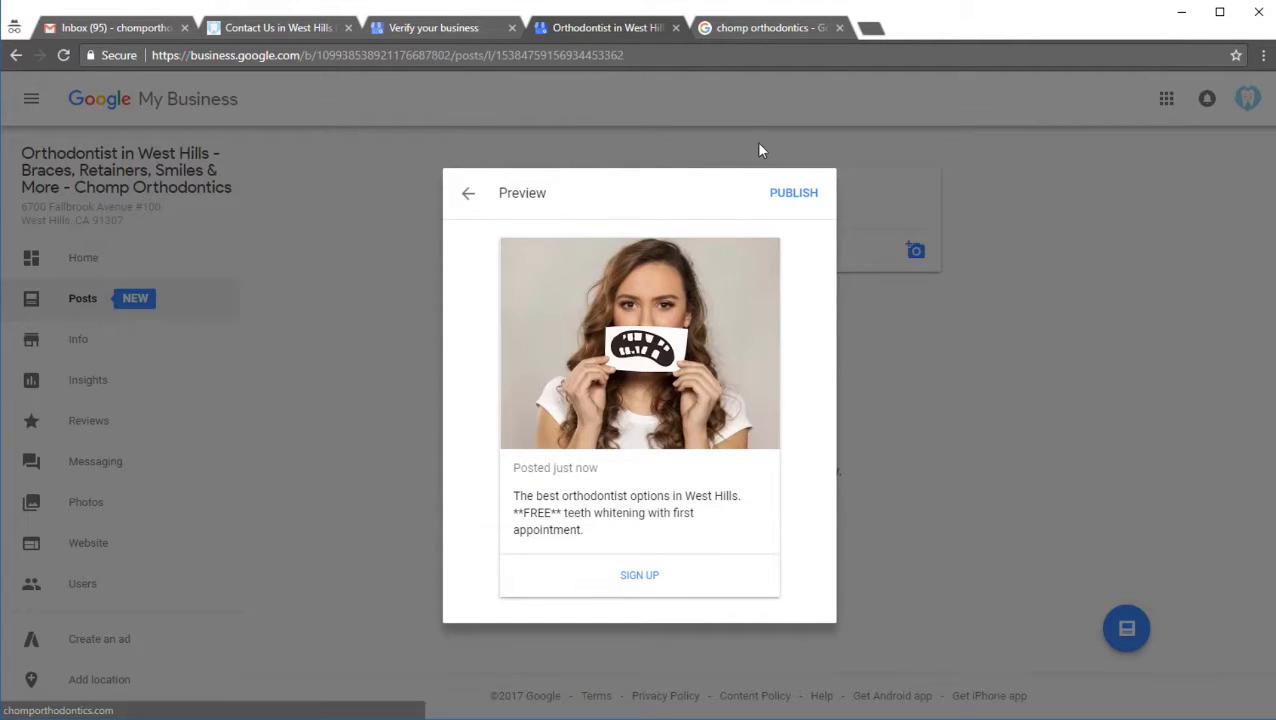
click(795, 193)
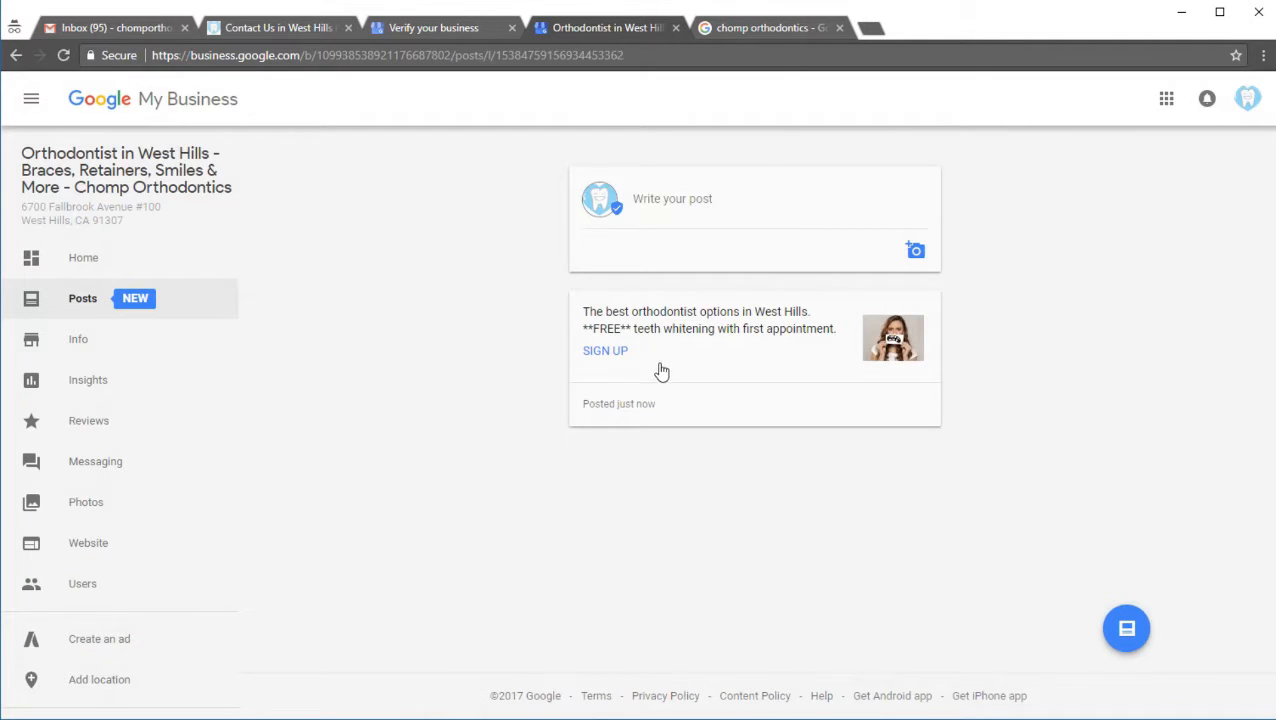
Step: Reload the Google results for chomp orthodontics and check the business panel for the published post
click(753, 28)
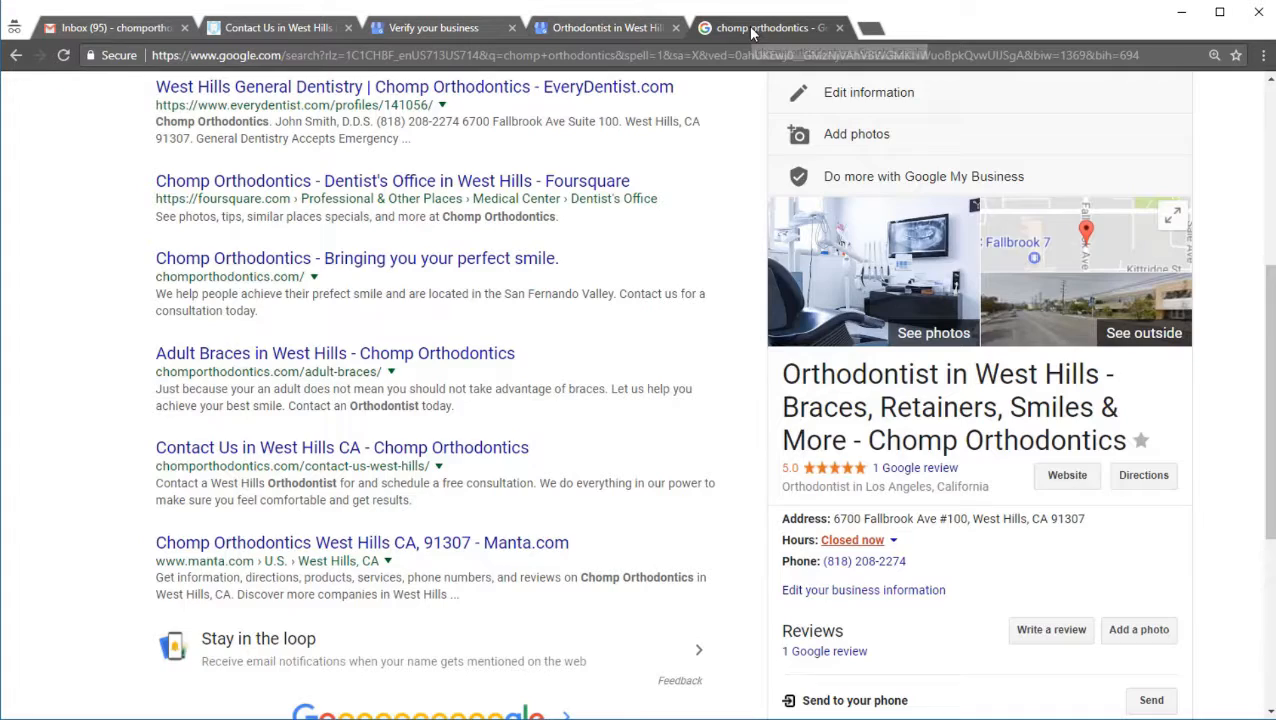
click(65, 55)
scroll(728, 282, down, 2)
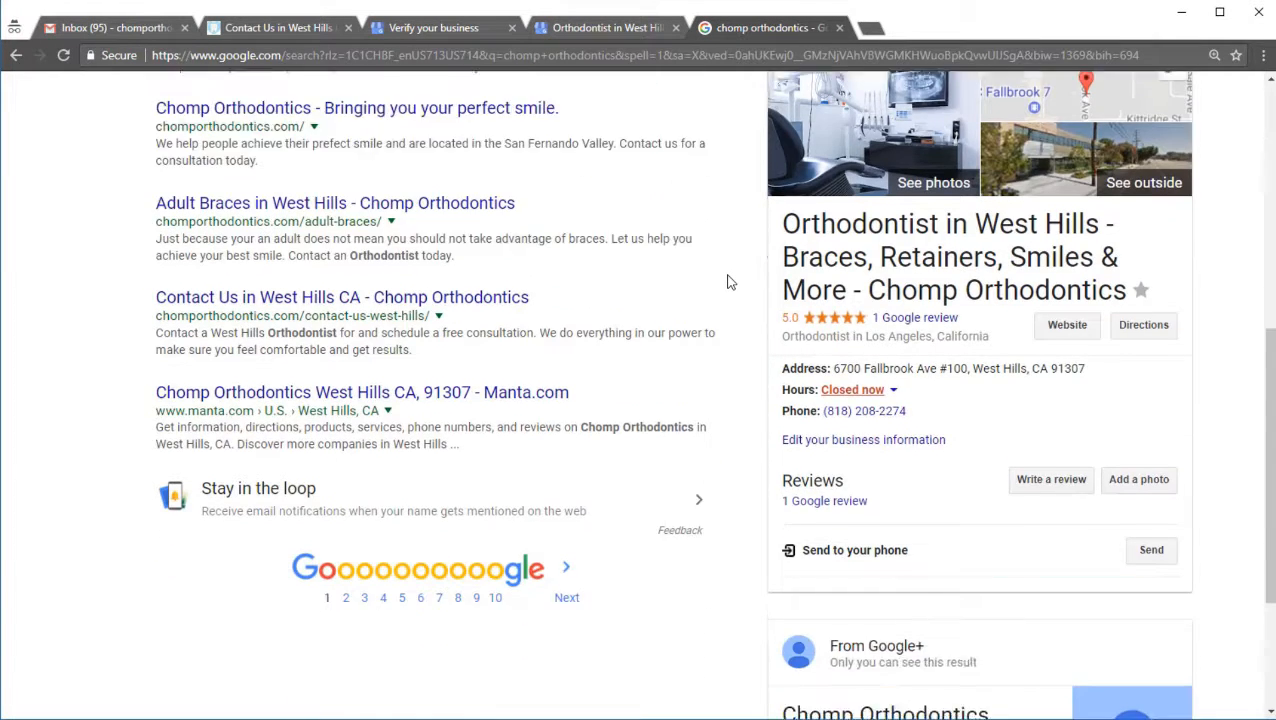
scroll(728, 282, down, 3)
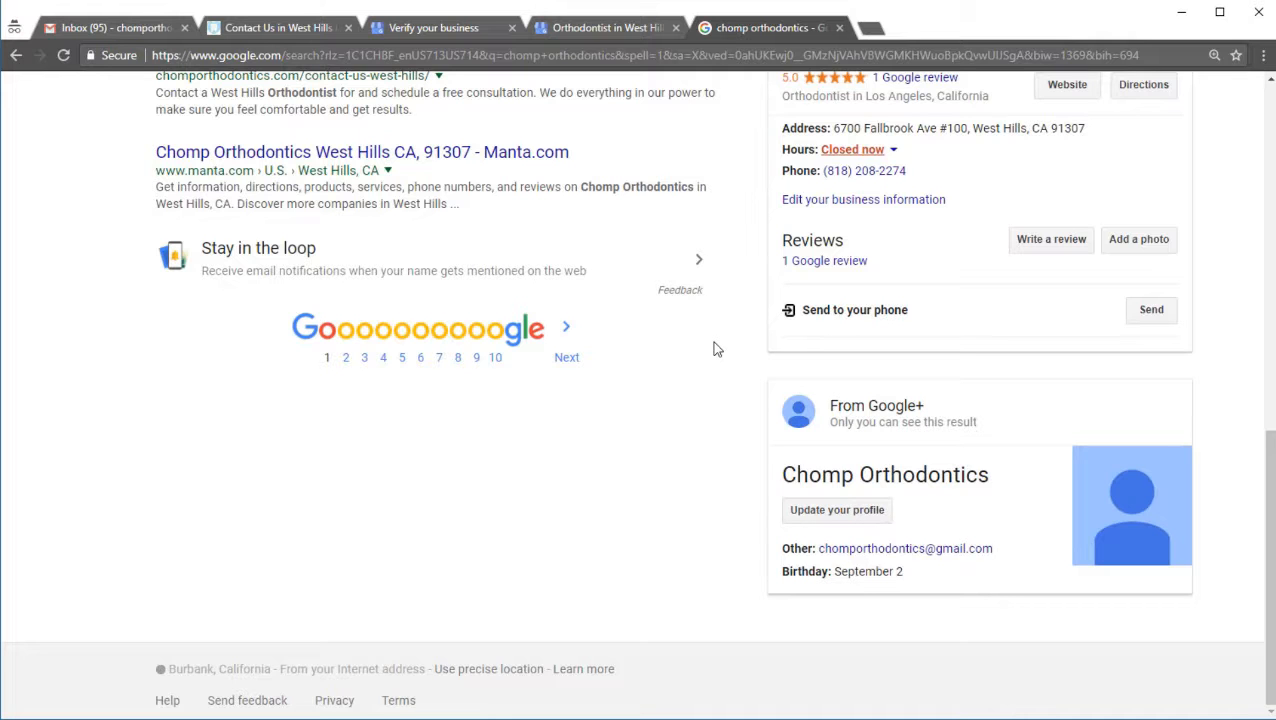
scroll(712, 341, up, 4)
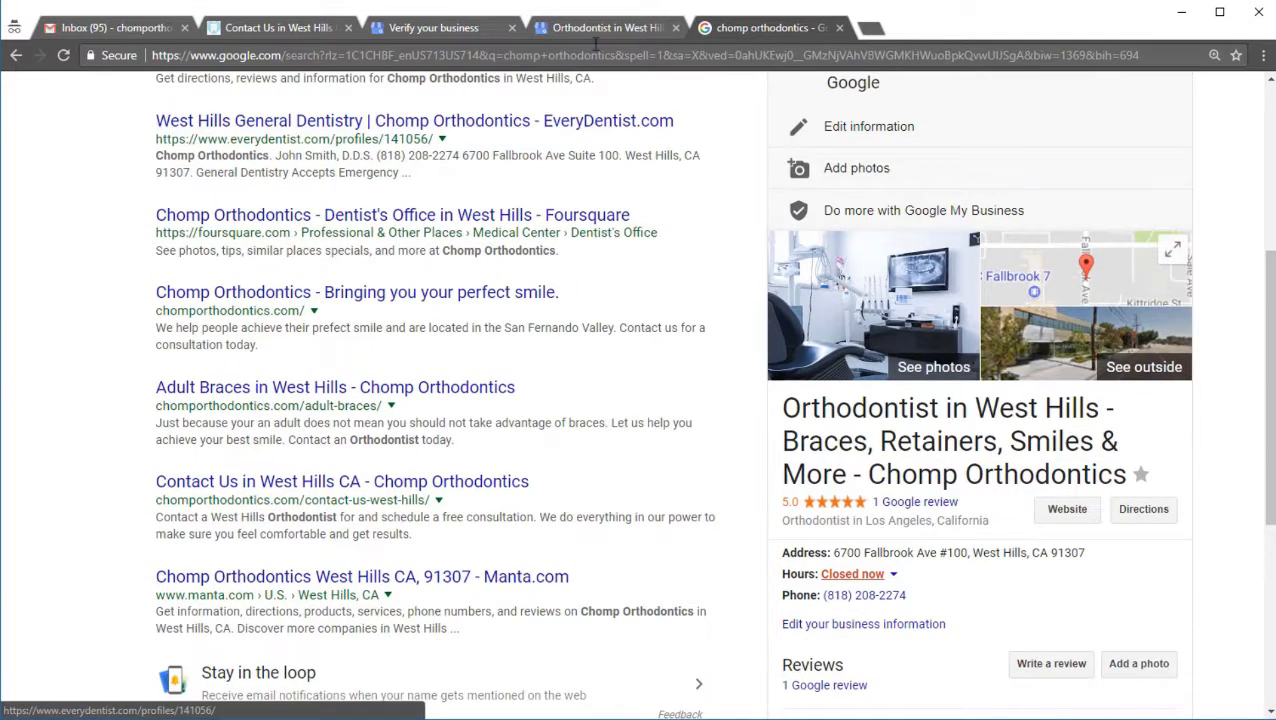
Step: Open Google+ as the Chomp Orthodontics brand account from its account details, show Communities and dismiss the push notification offer
click(590, 29)
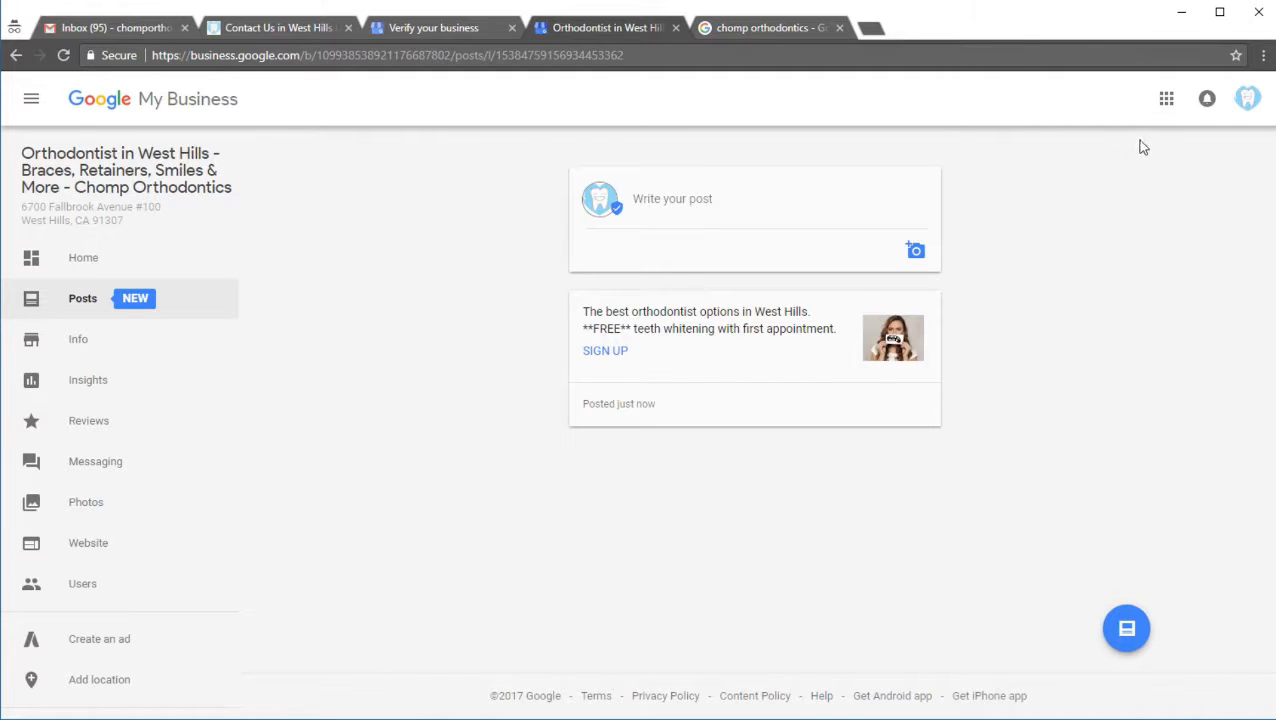
click(1240, 108)
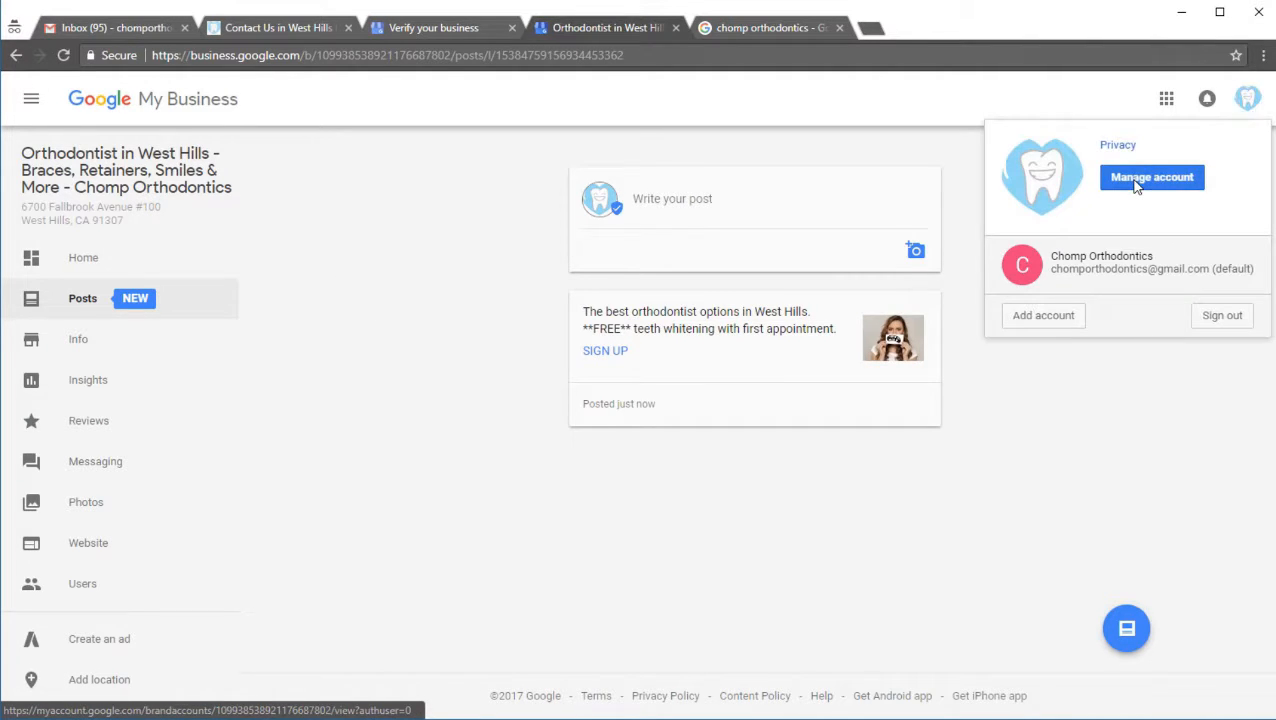
click(1137, 187)
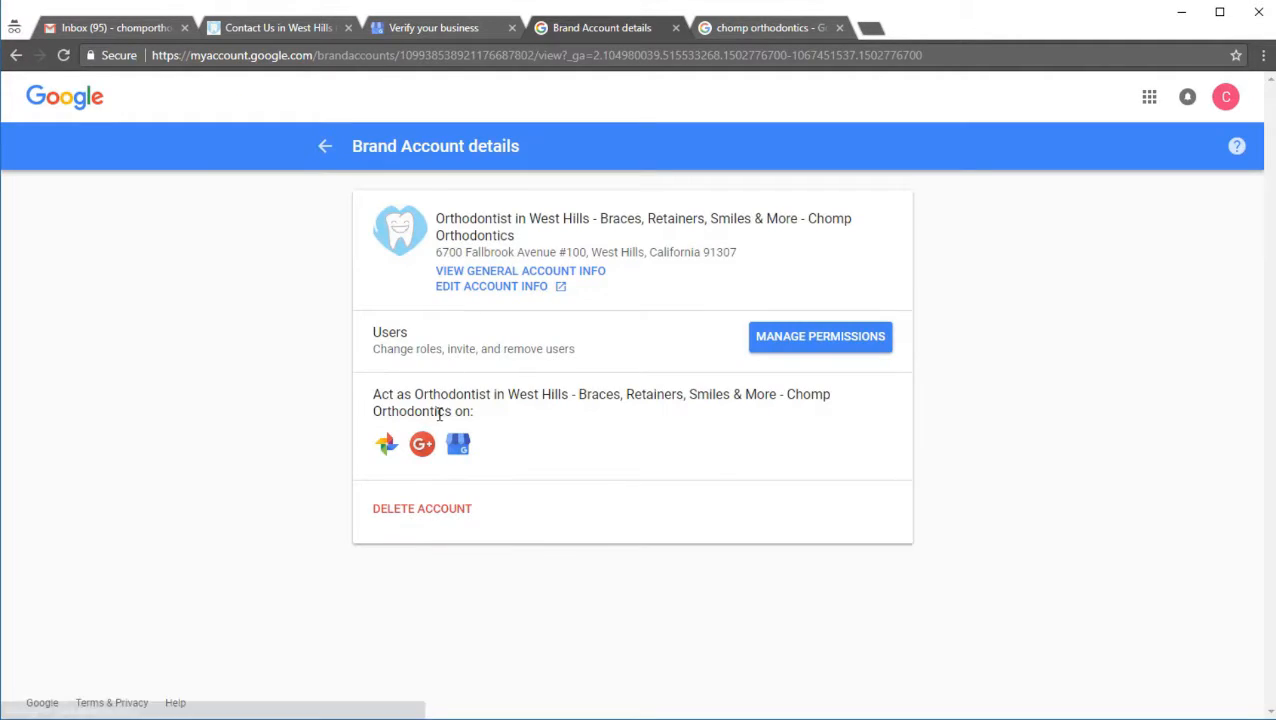
click(422, 444)
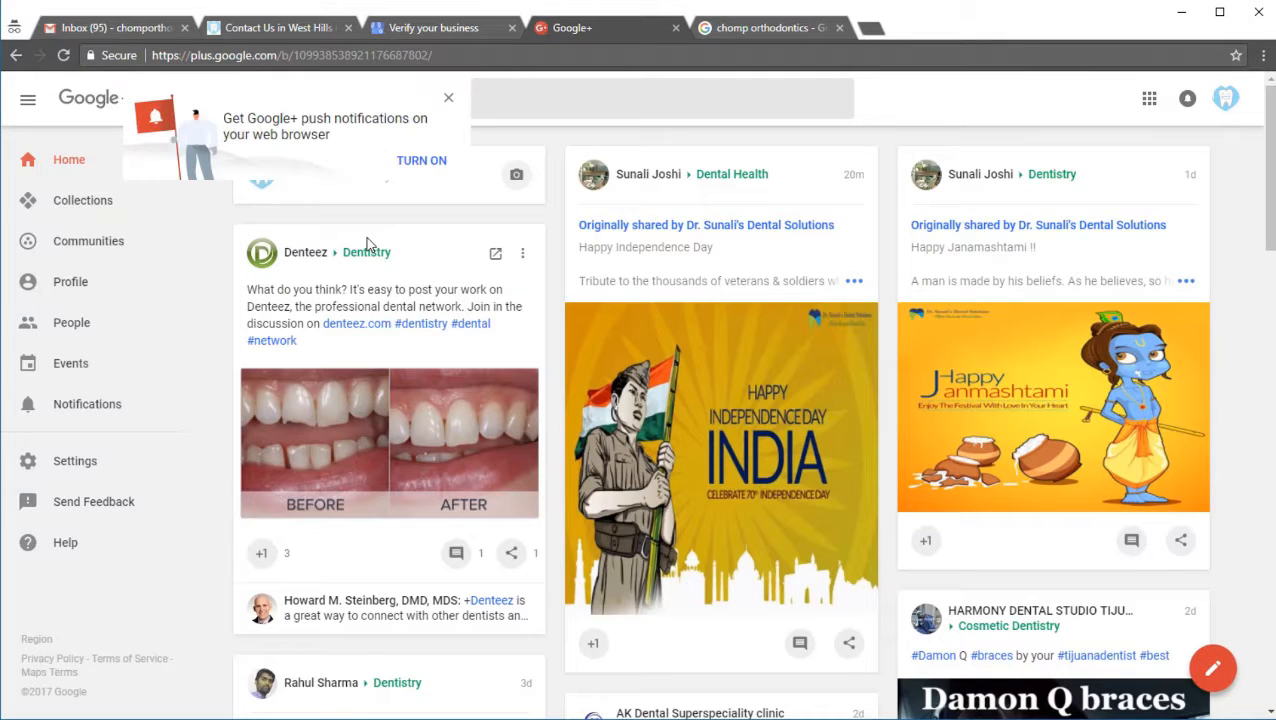
click(86, 242)
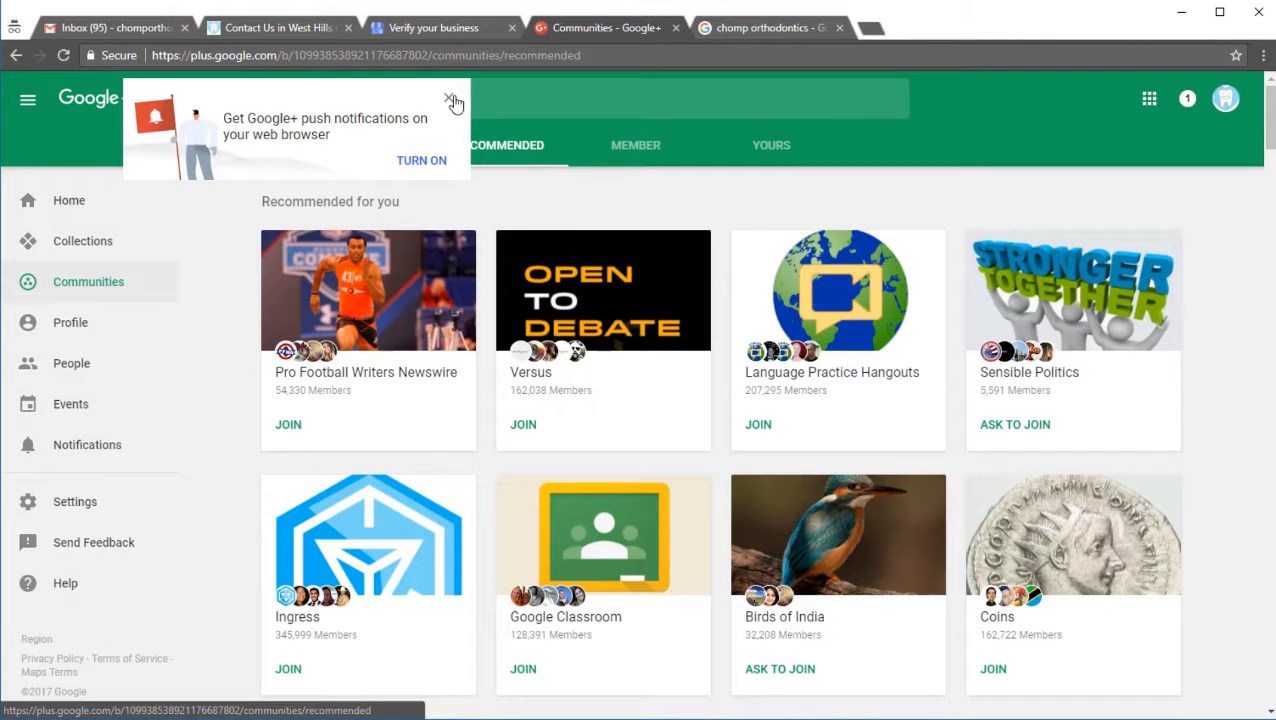
click(448, 97)
click(418, 99)
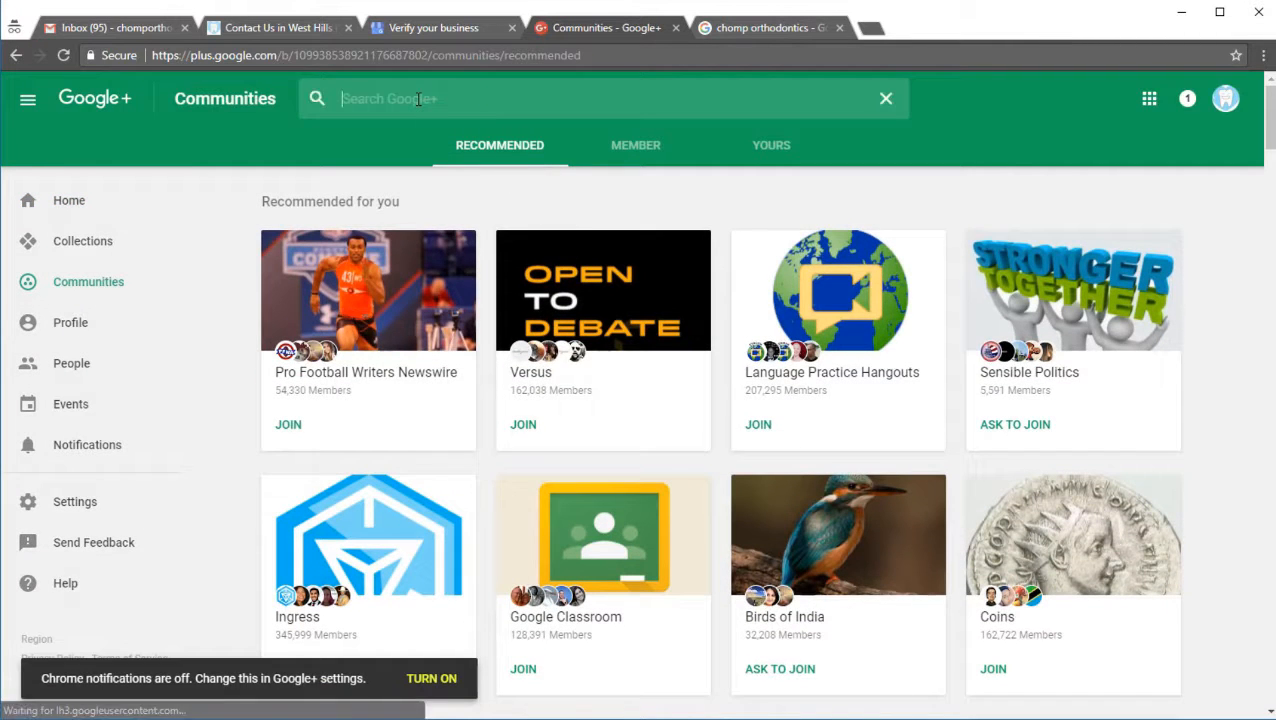
text(orthondits)
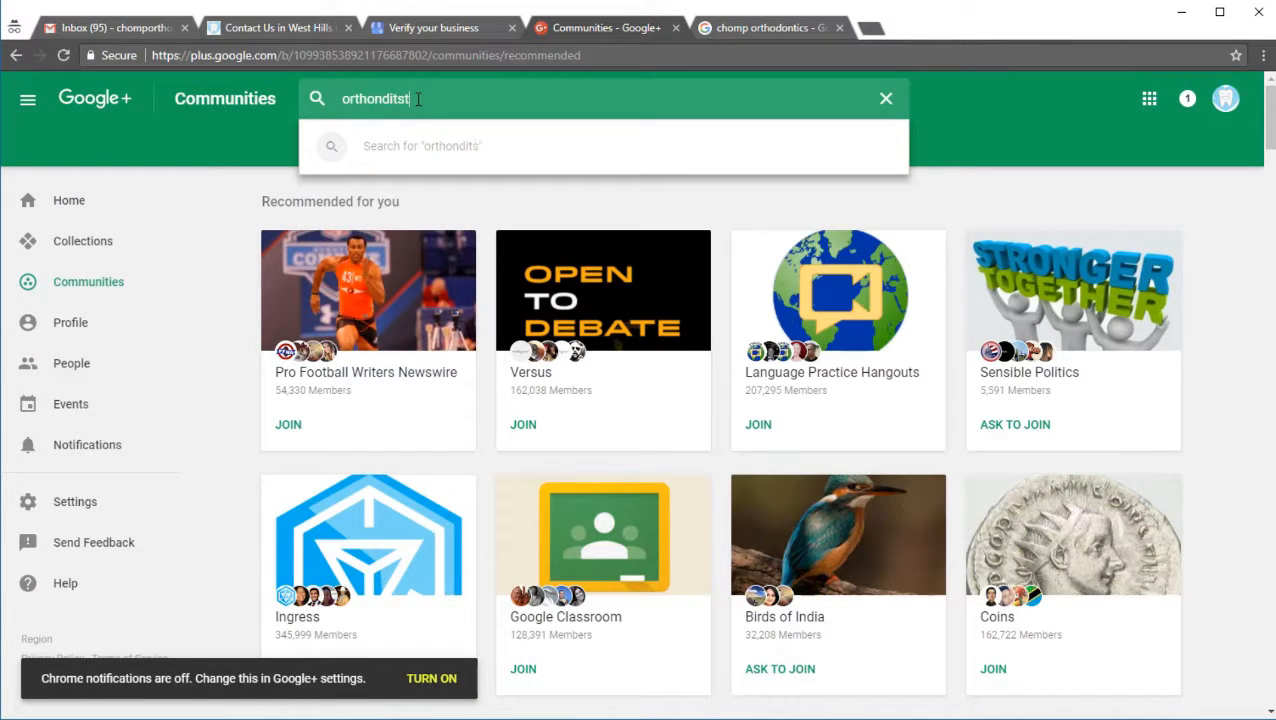
key(BackSpace)
text(st)
key(Return)
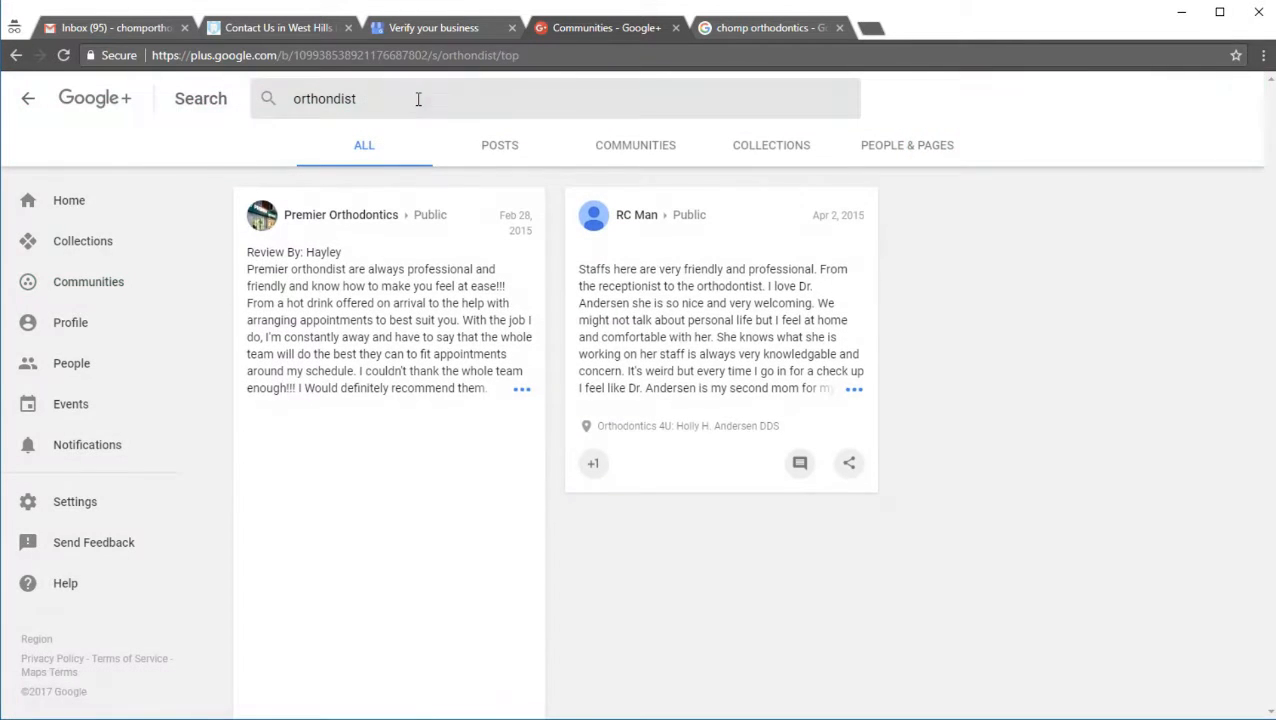
click(622, 142)
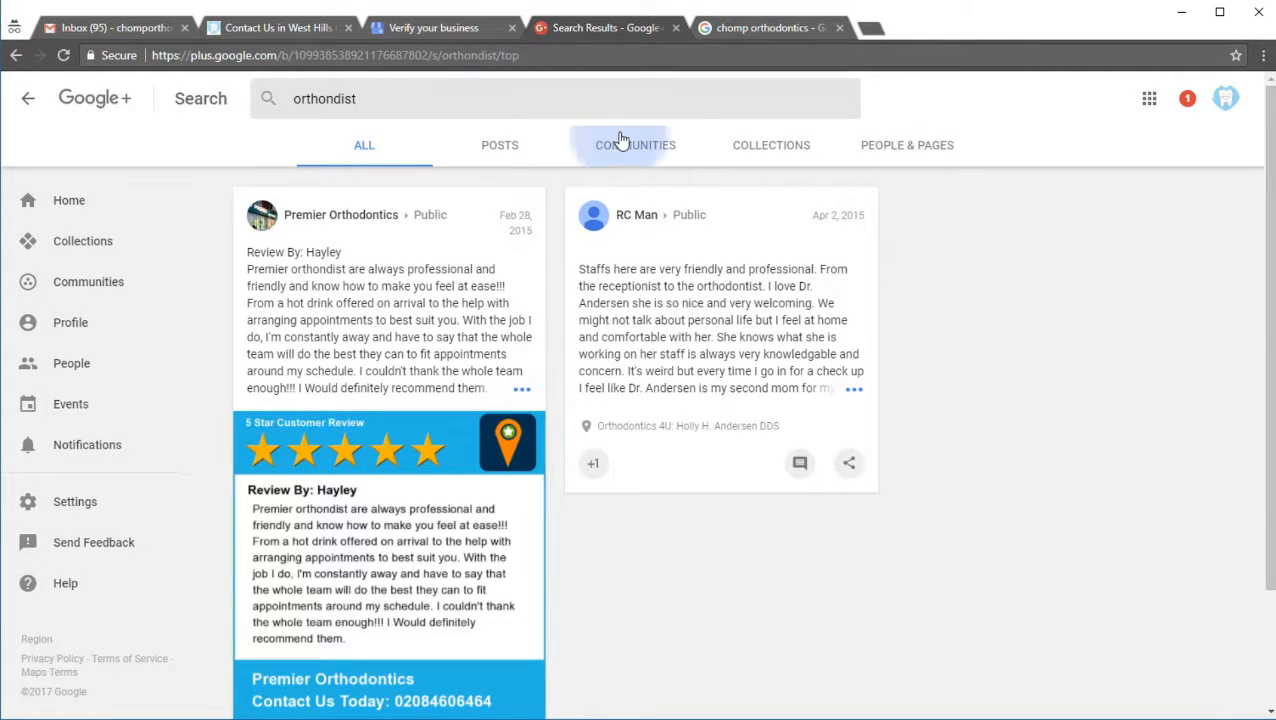
Step: Search Google+ for "orthodontist" and limit the results to communities
click(323, 89)
text(ortho)
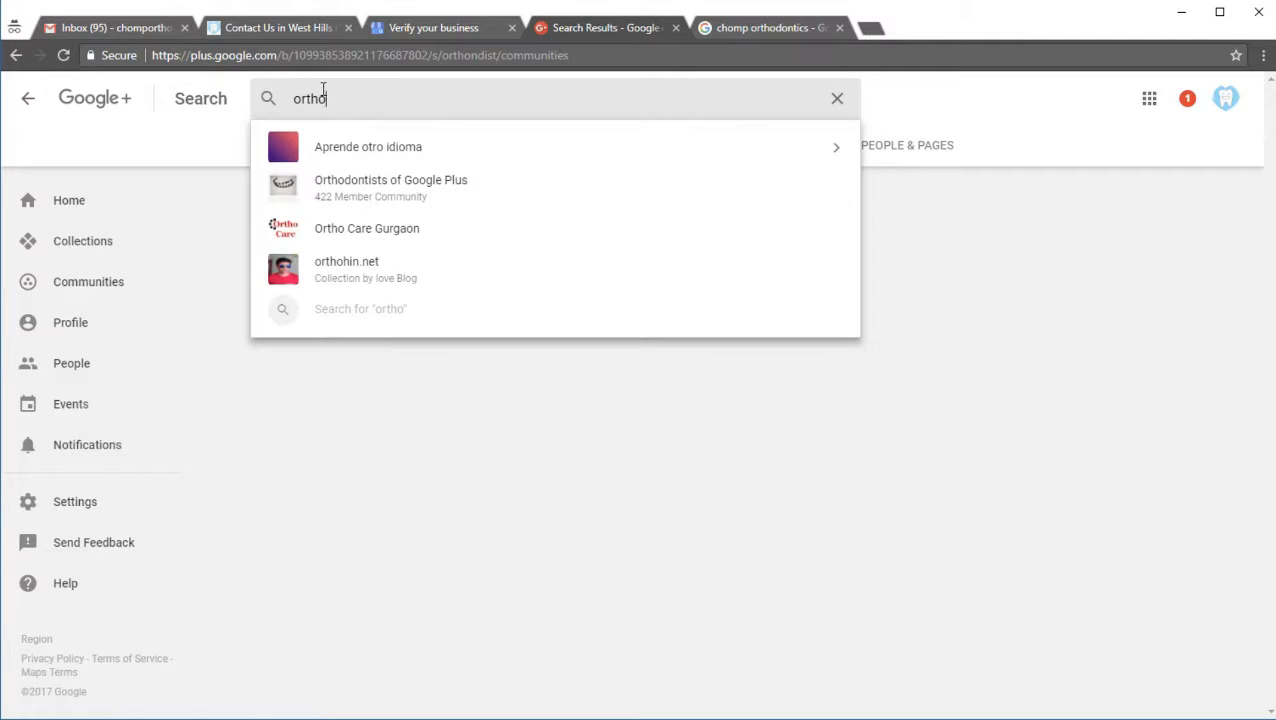
text(don)
key(BackSpace)
text(dontist)
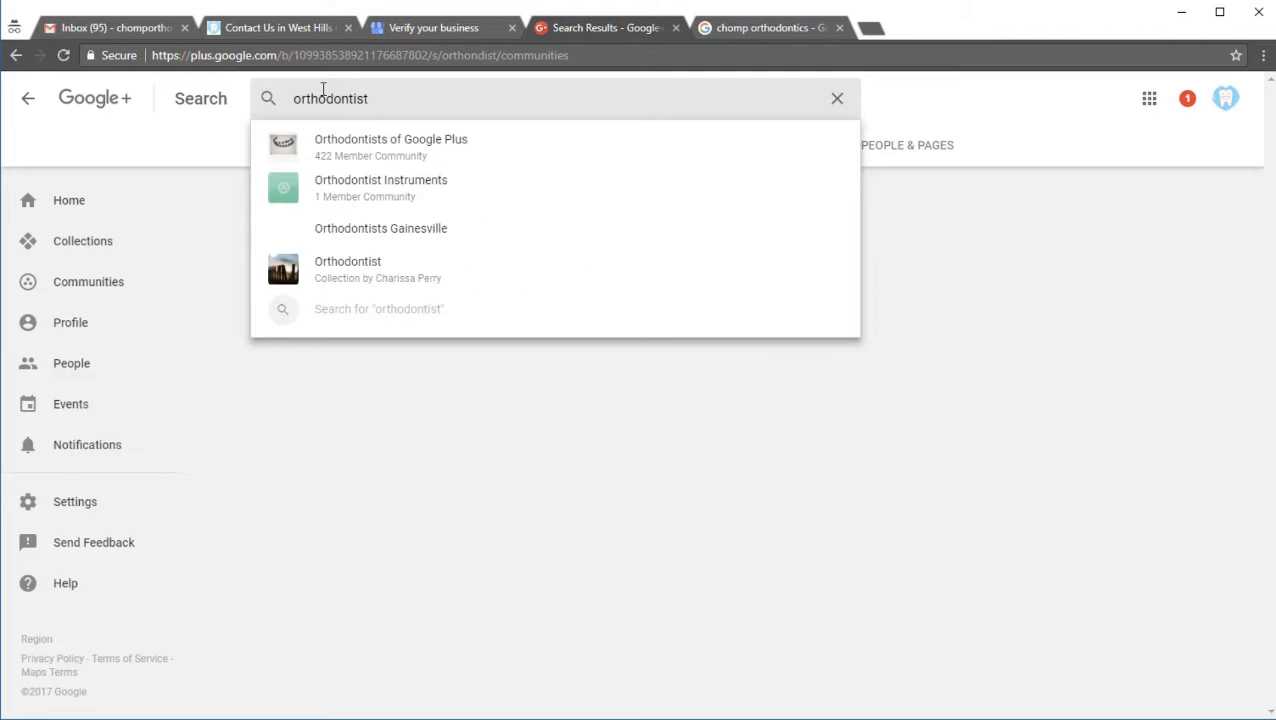
key(Return)
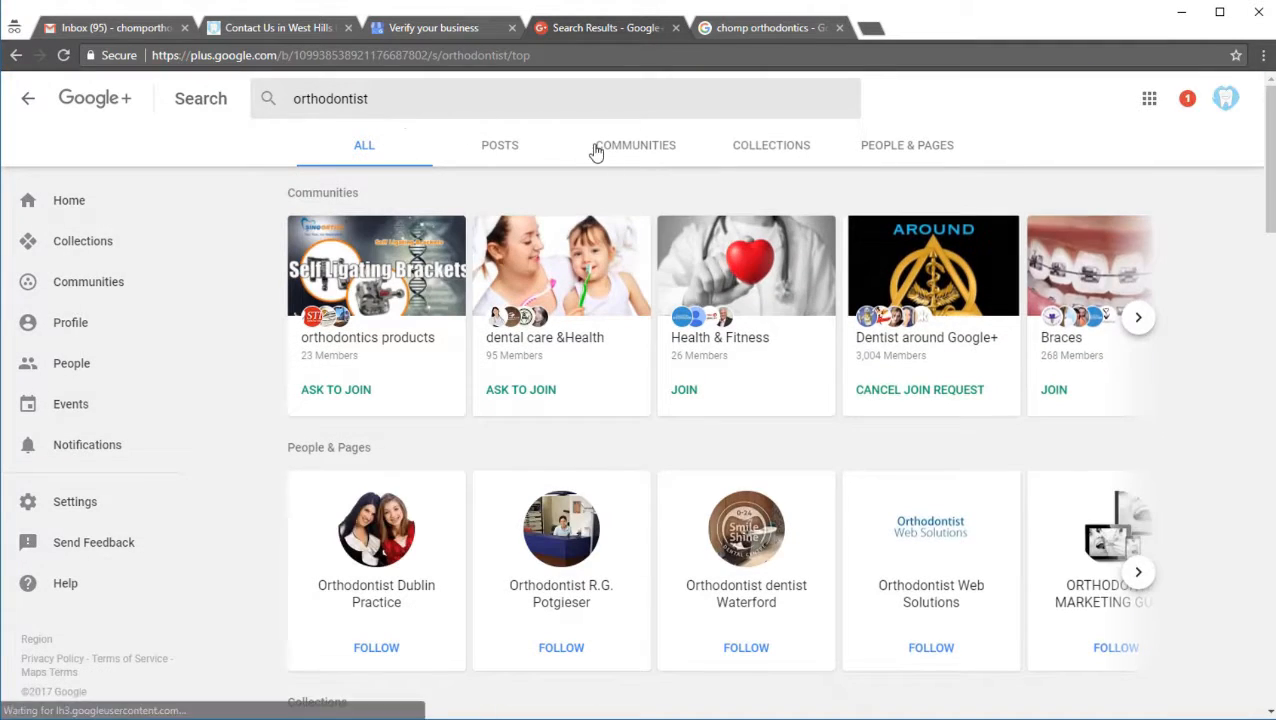
click(618, 155)
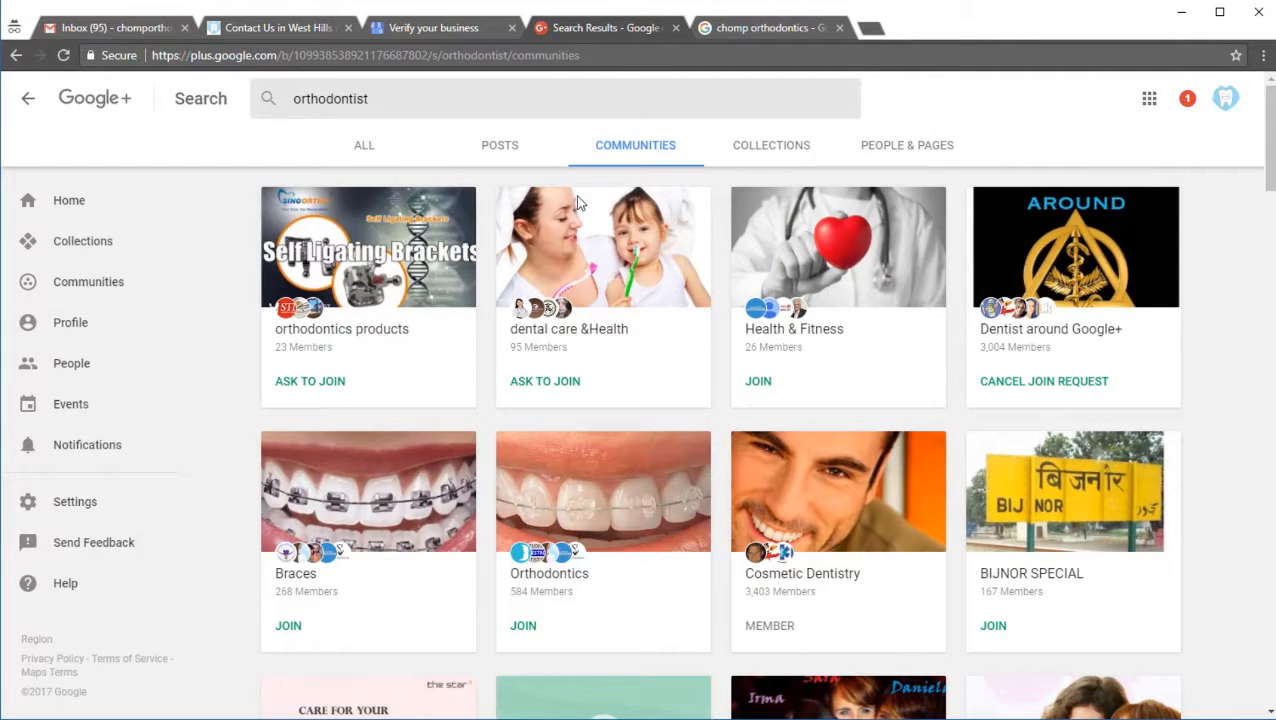
Step: Ask to join the orthodontics products and dental care &Health communities, and join Health & Fitness, Braces and Orthodontics
click(345, 380)
click(520, 383)
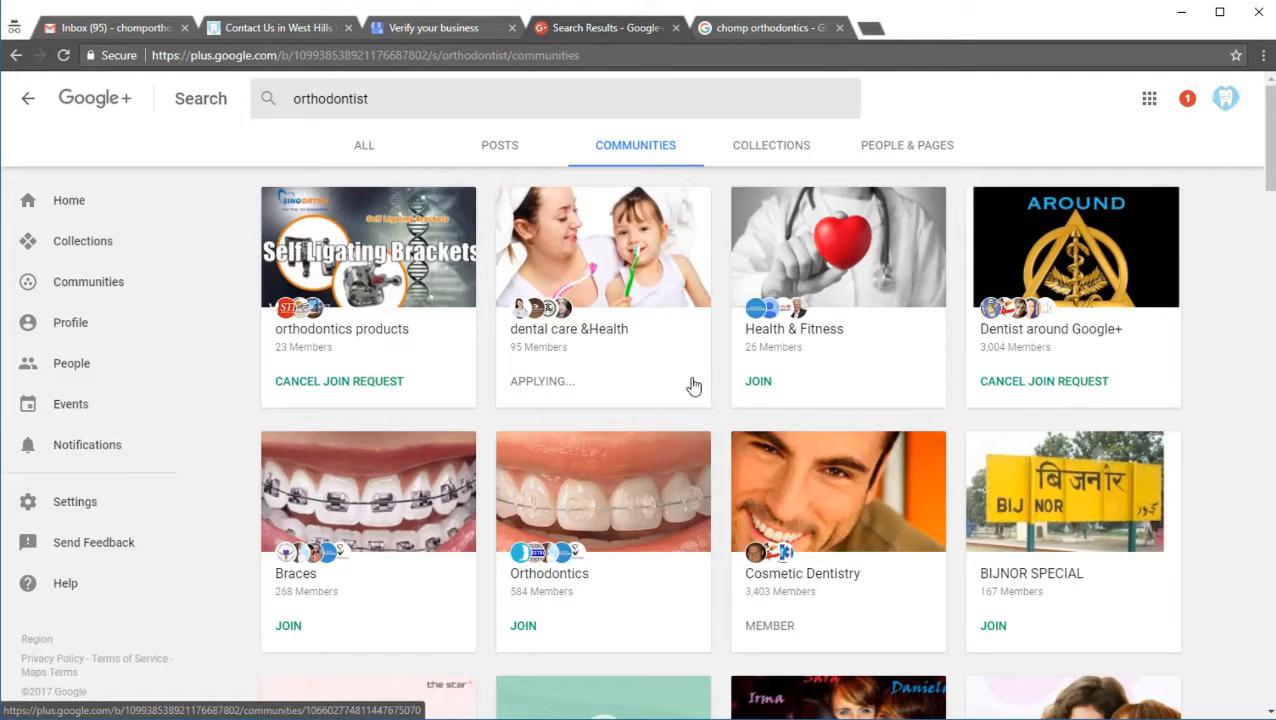
click(757, 386)
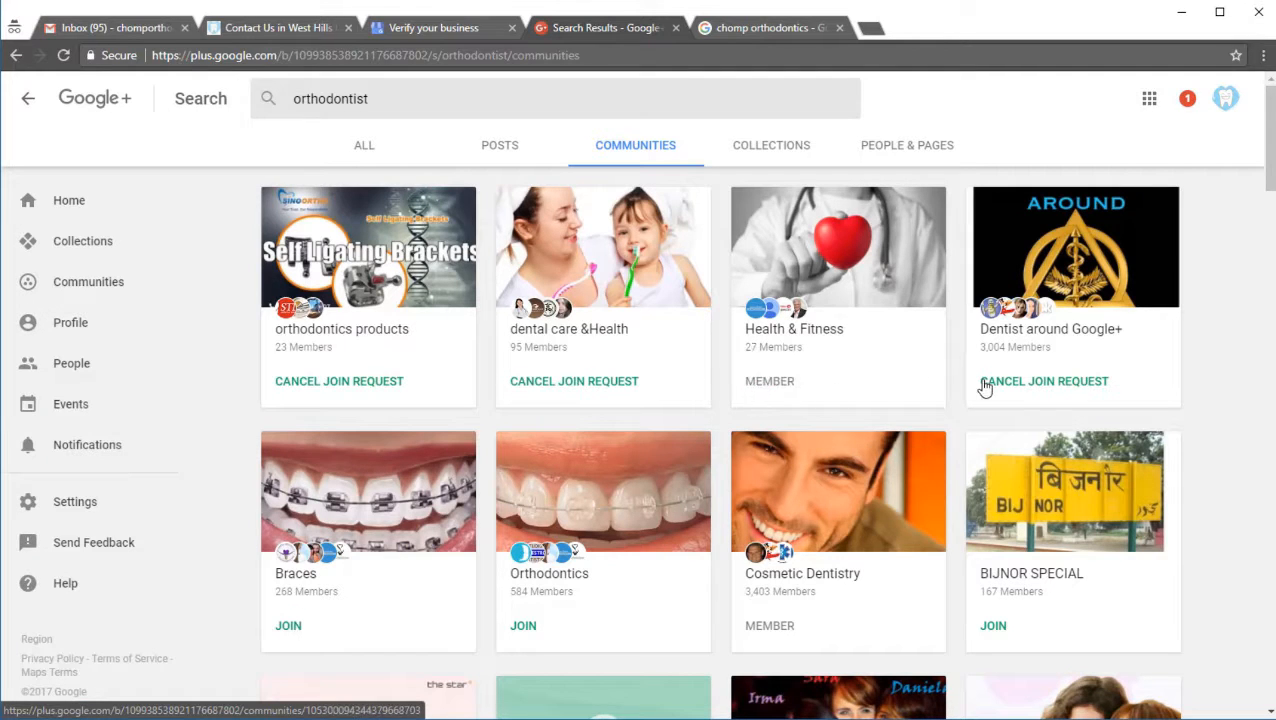
click(302, 638)
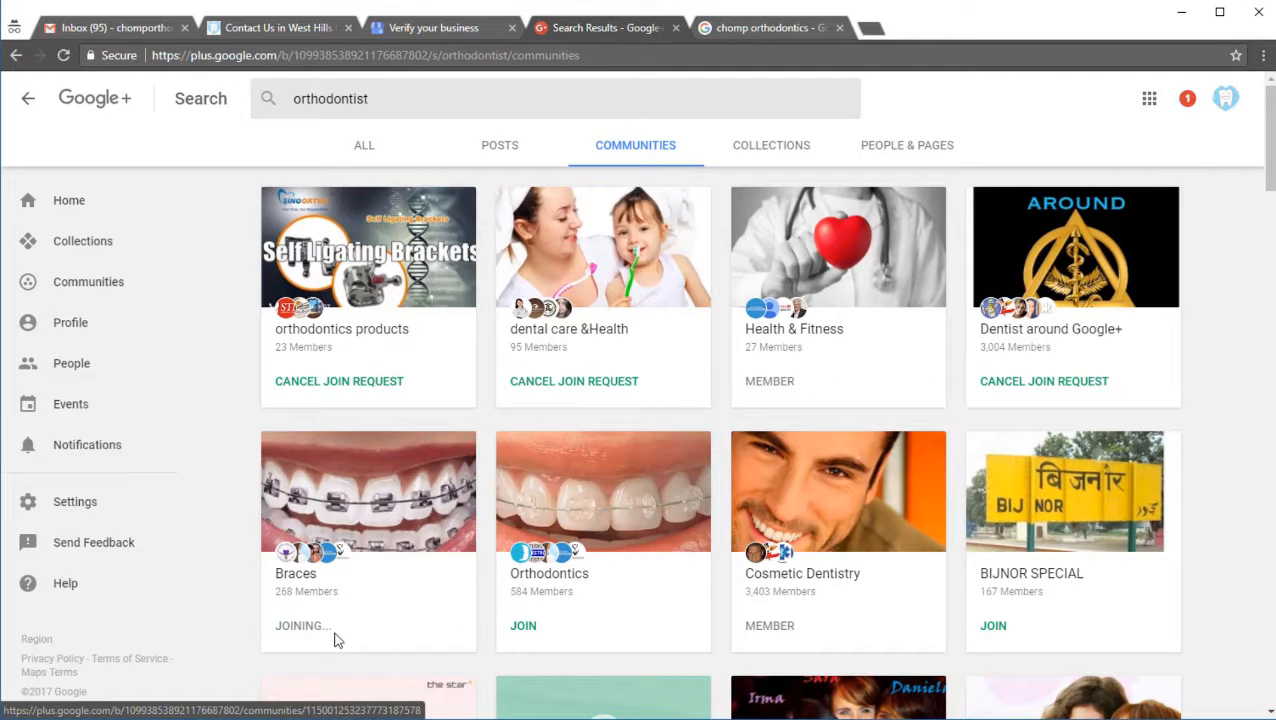
click(523, 628)
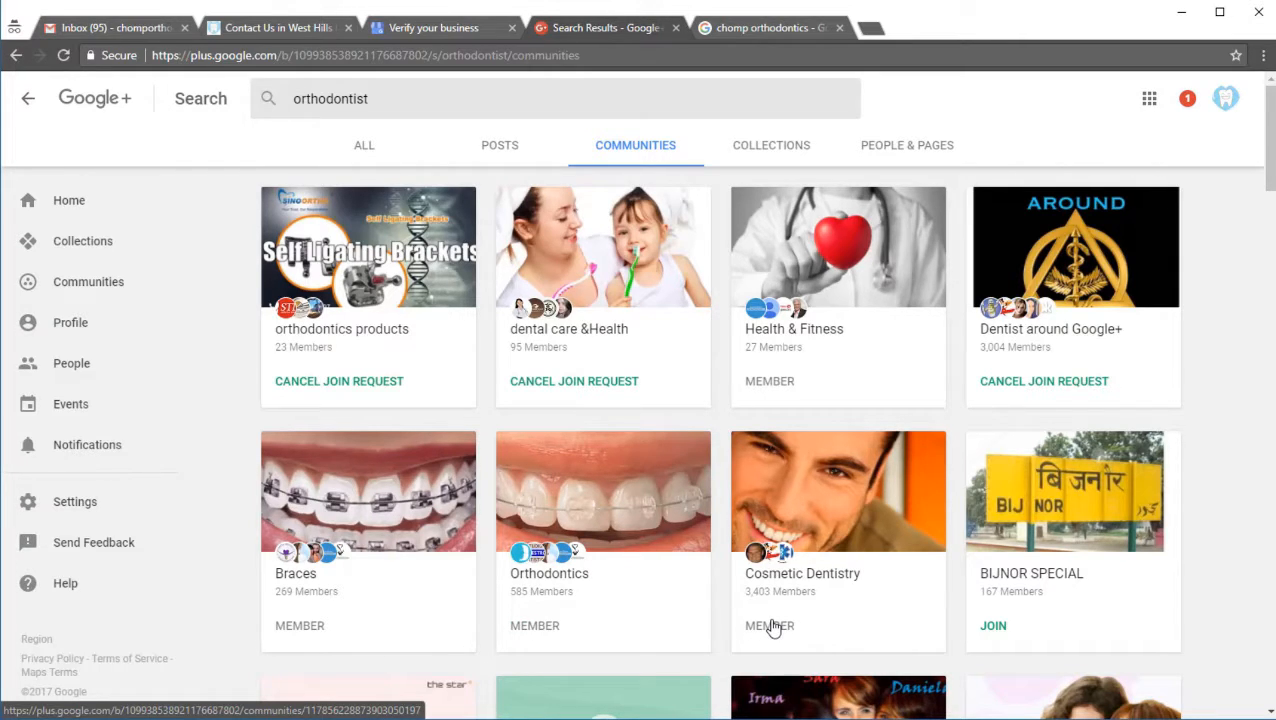
scroll(604, 609, down, 3)
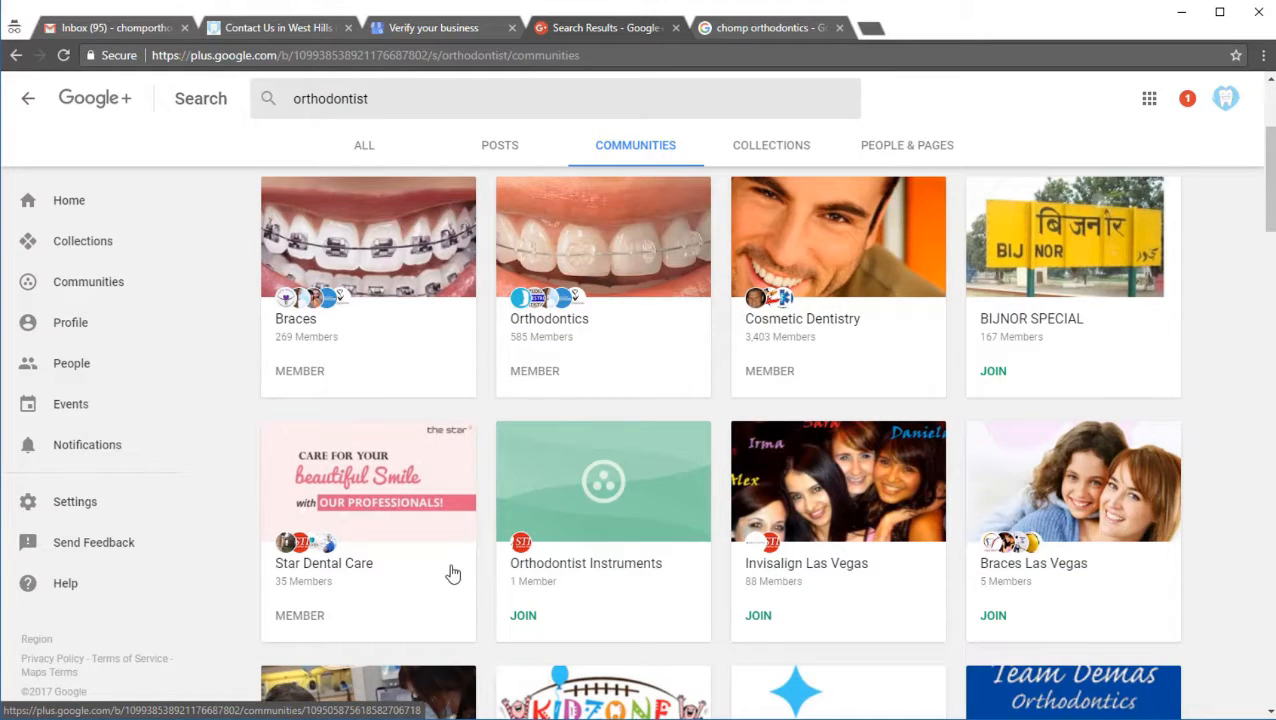
scroll(447, 572, up, 3)
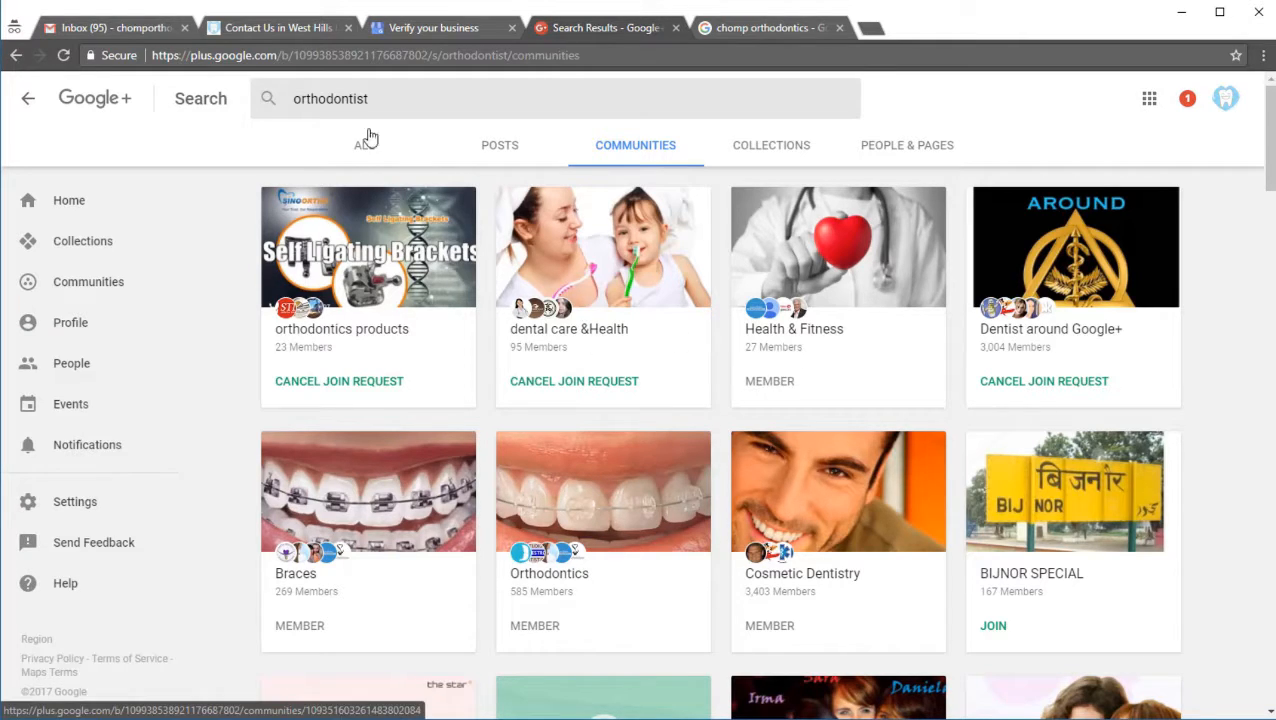
Step: Search Google+ for "dentist" and limit the results to communities
click(345, 110)
text(dens)
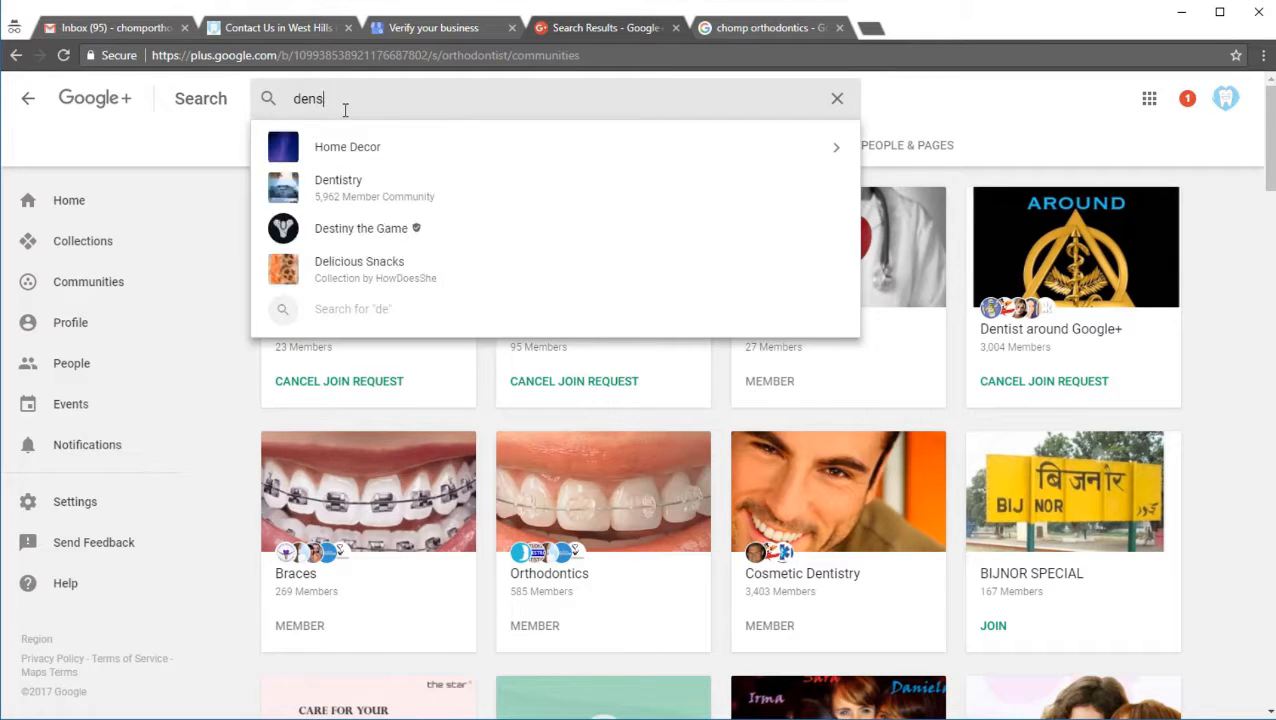
key(BackSpace)
text(tist)
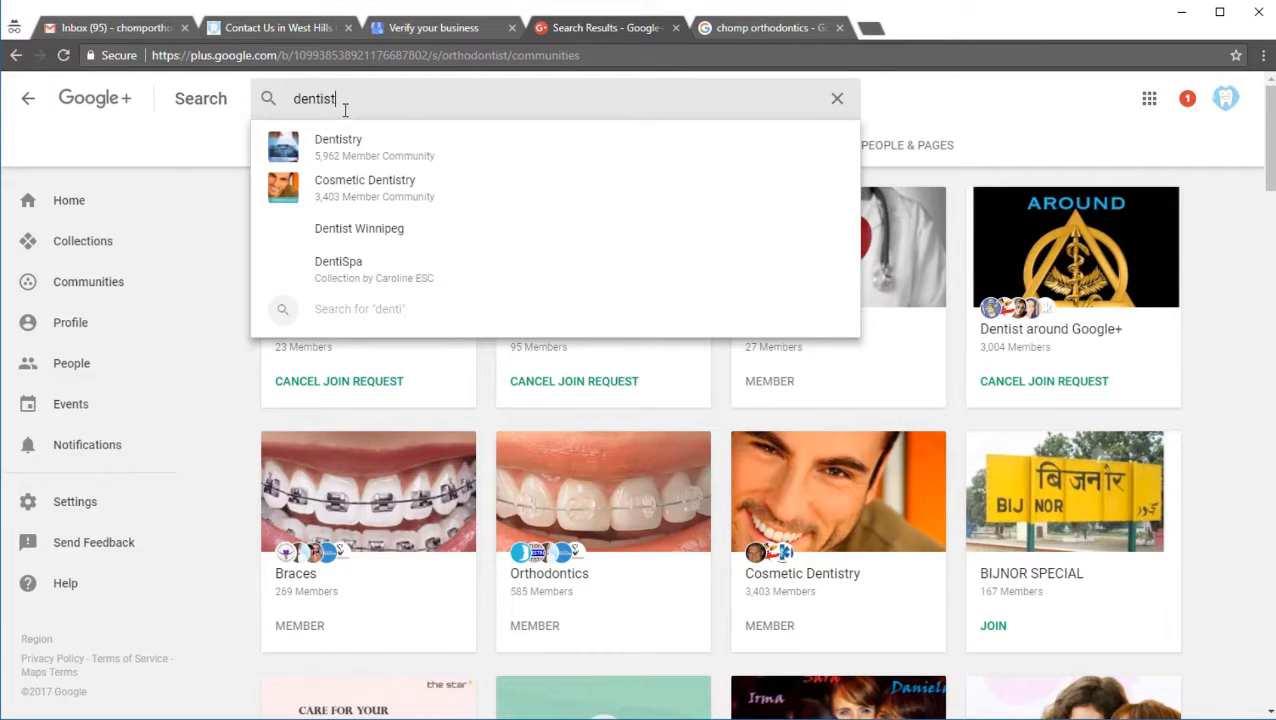
key(Return)
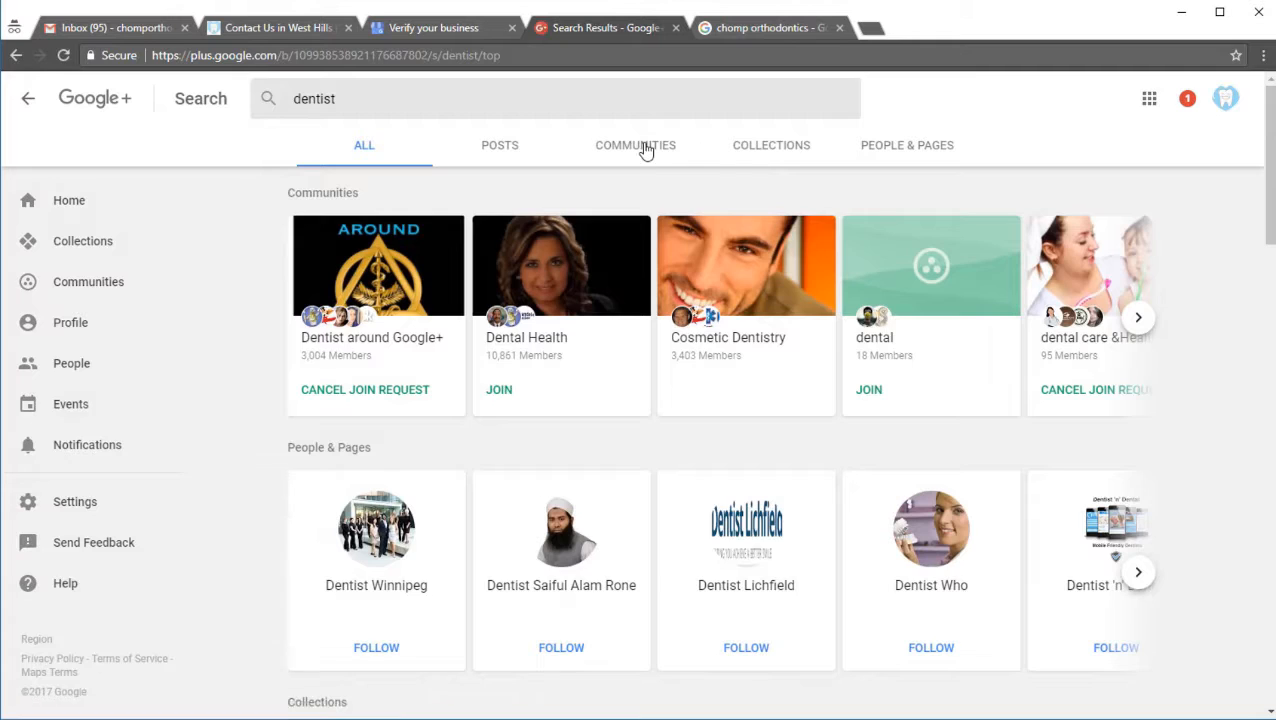
click(643, 147)
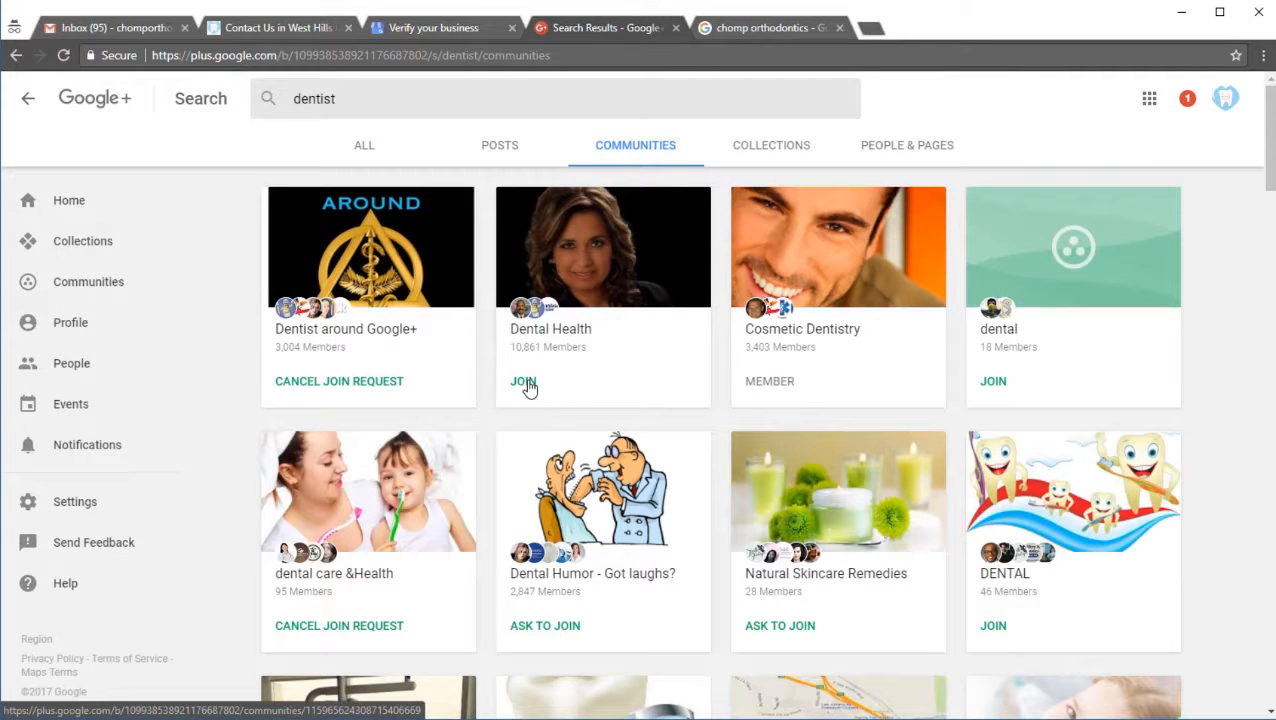
Step: Join the Dental Health community, keep the Cosmetic Dentistry membership, and ask to join Dental Humor - Got laughs?
click(526, 383)
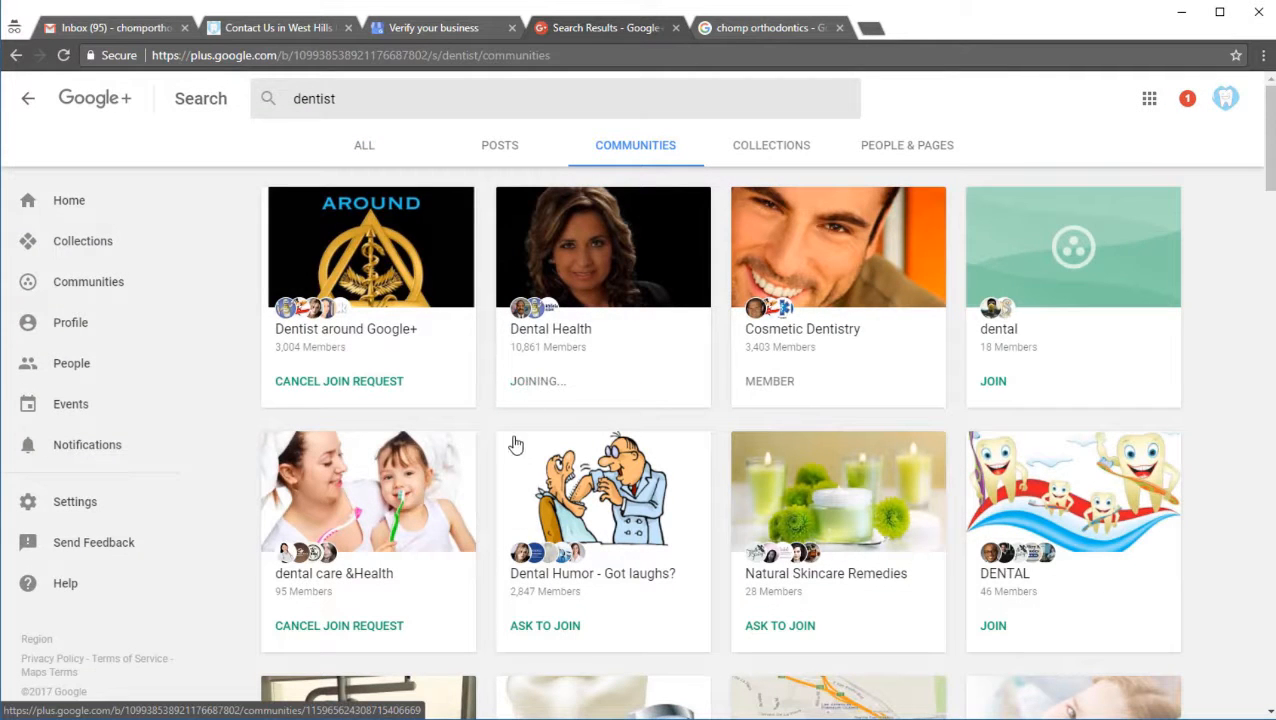
click(772, 383)
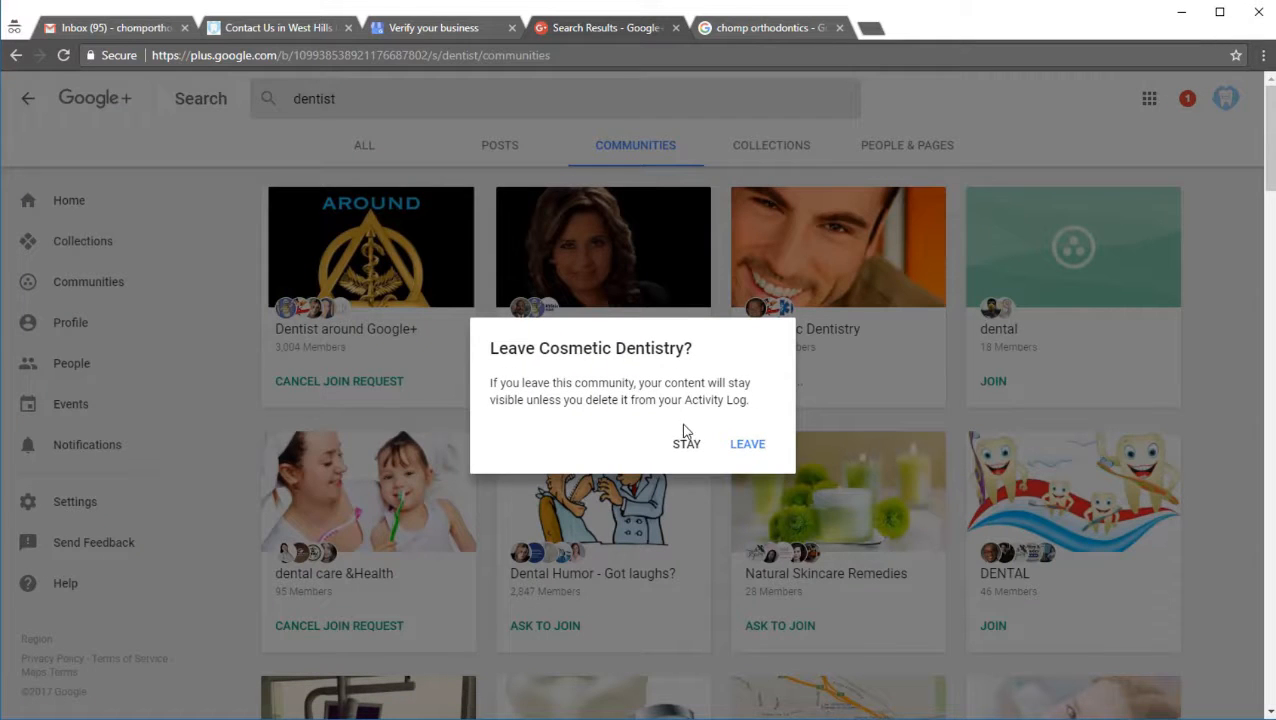
click(755, 445)
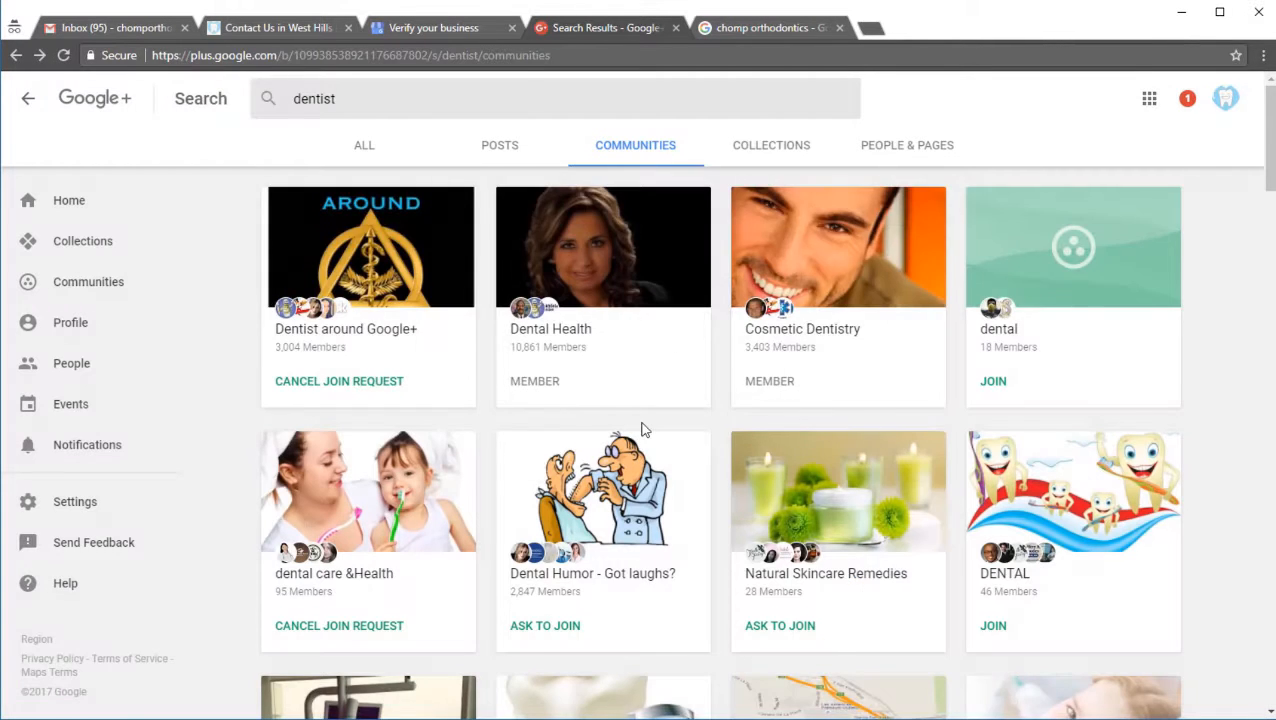
scroll(584, 413, down, 3)
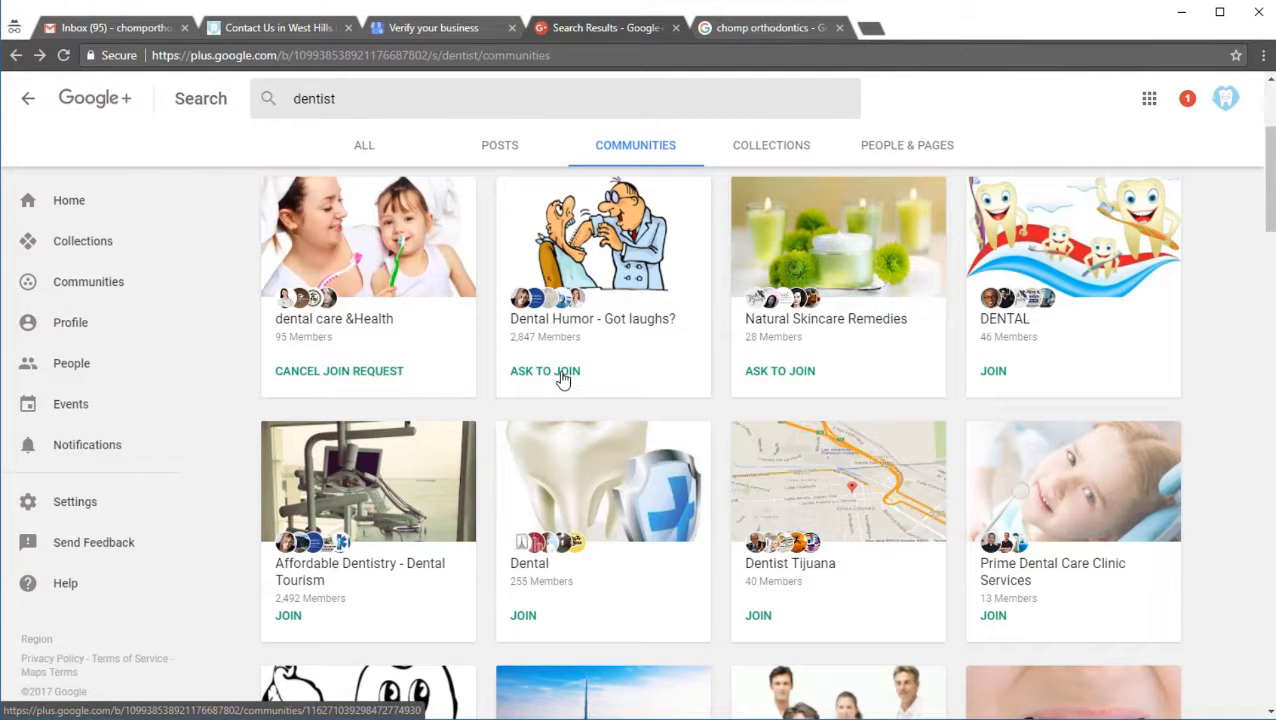
click(563, 376)
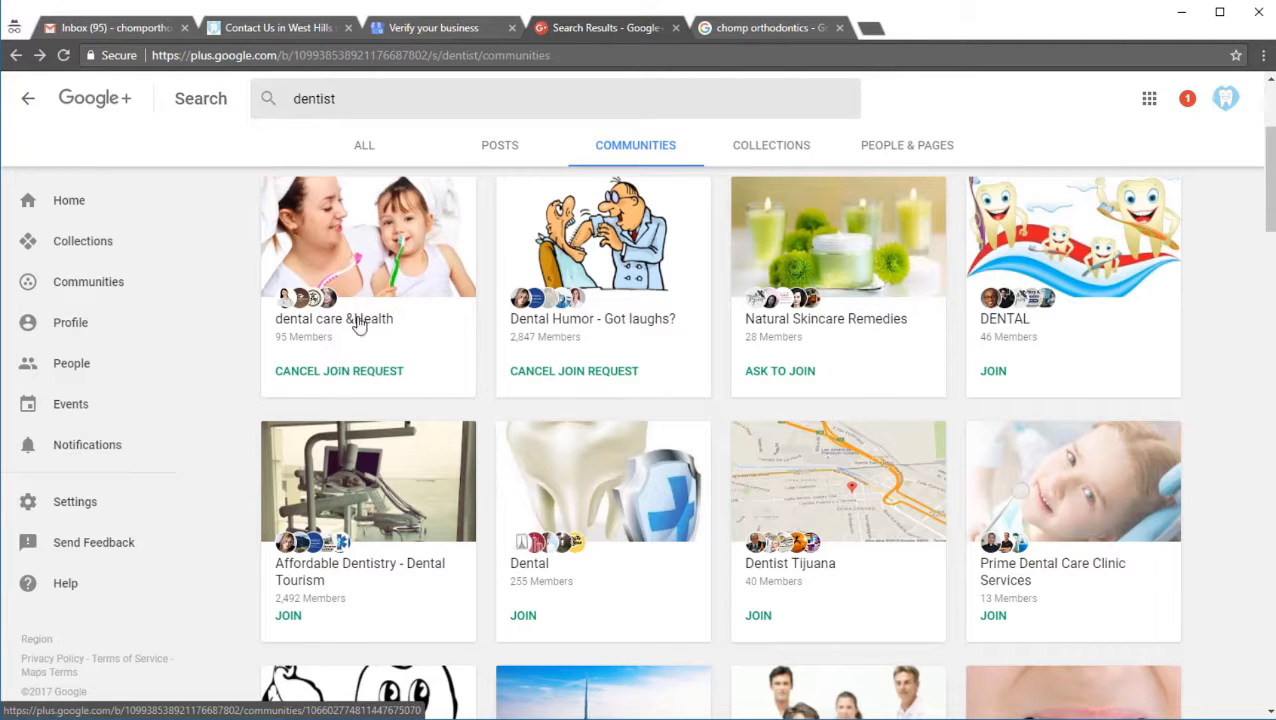
scroll(538, 515, up, 3)
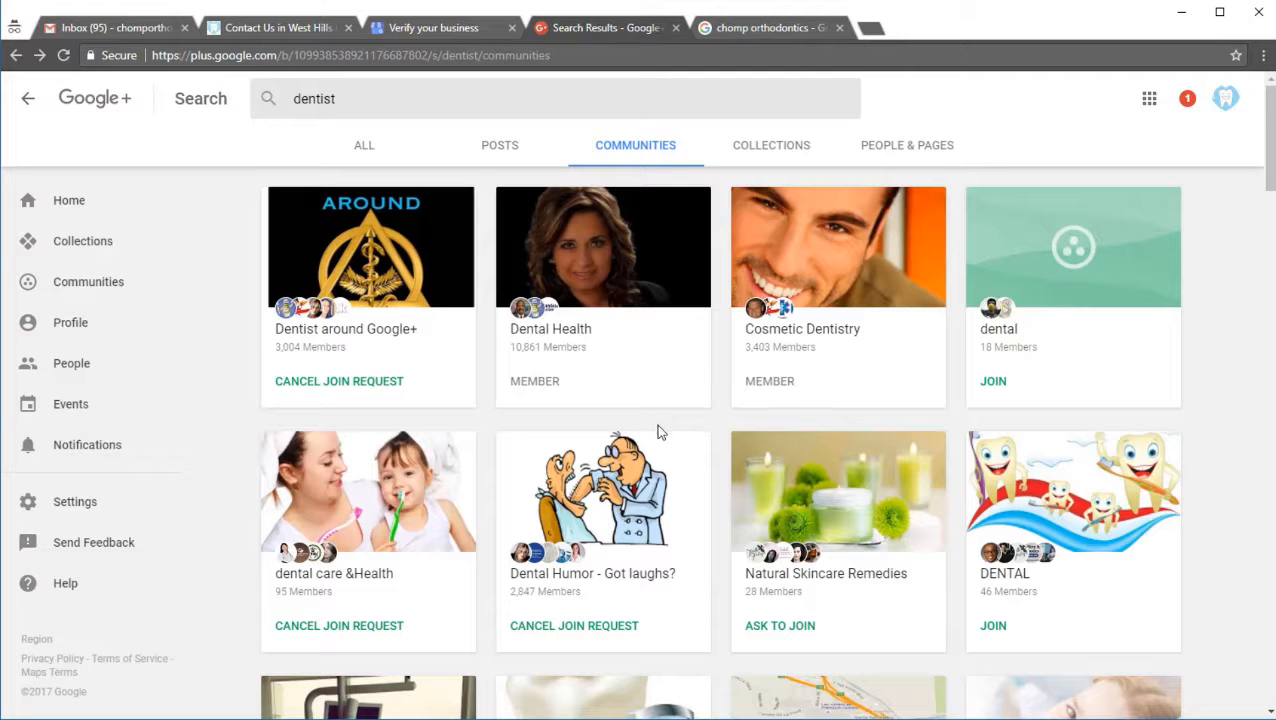
Step: Reload the Google results for "chomp orthodontics" and examine the business listing and its published post
click(750, 30)
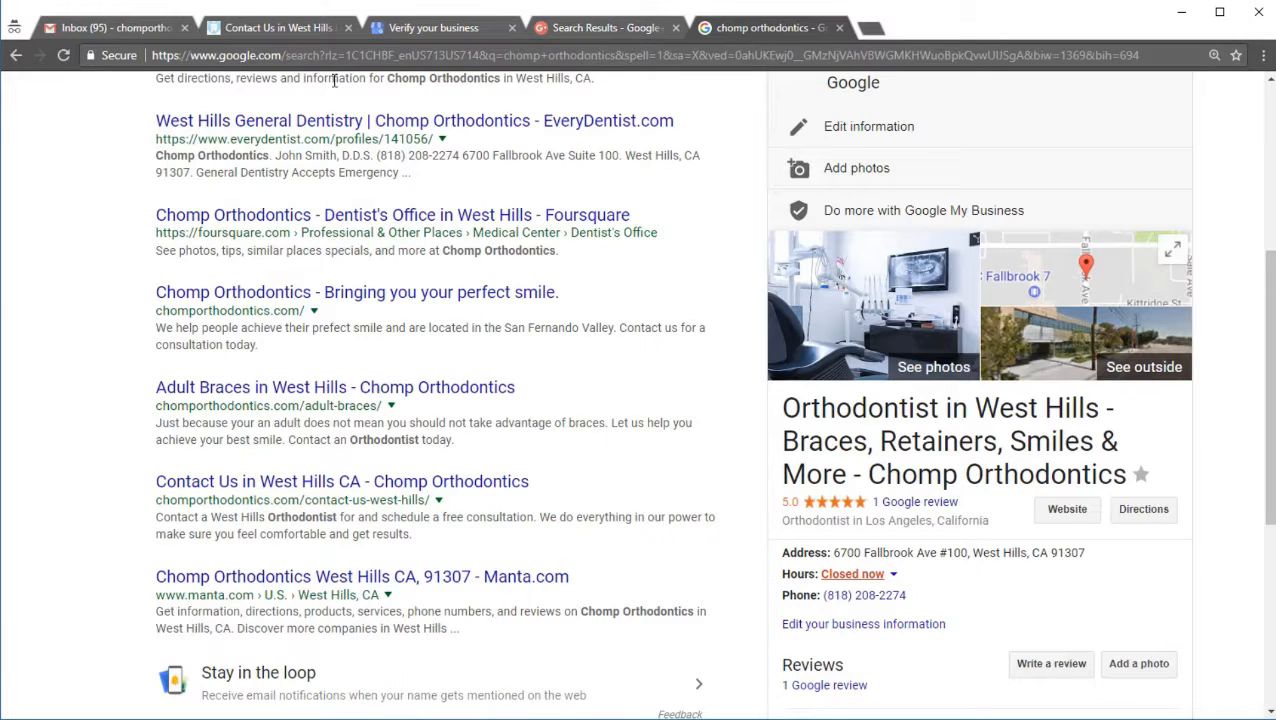
click(63, 55)
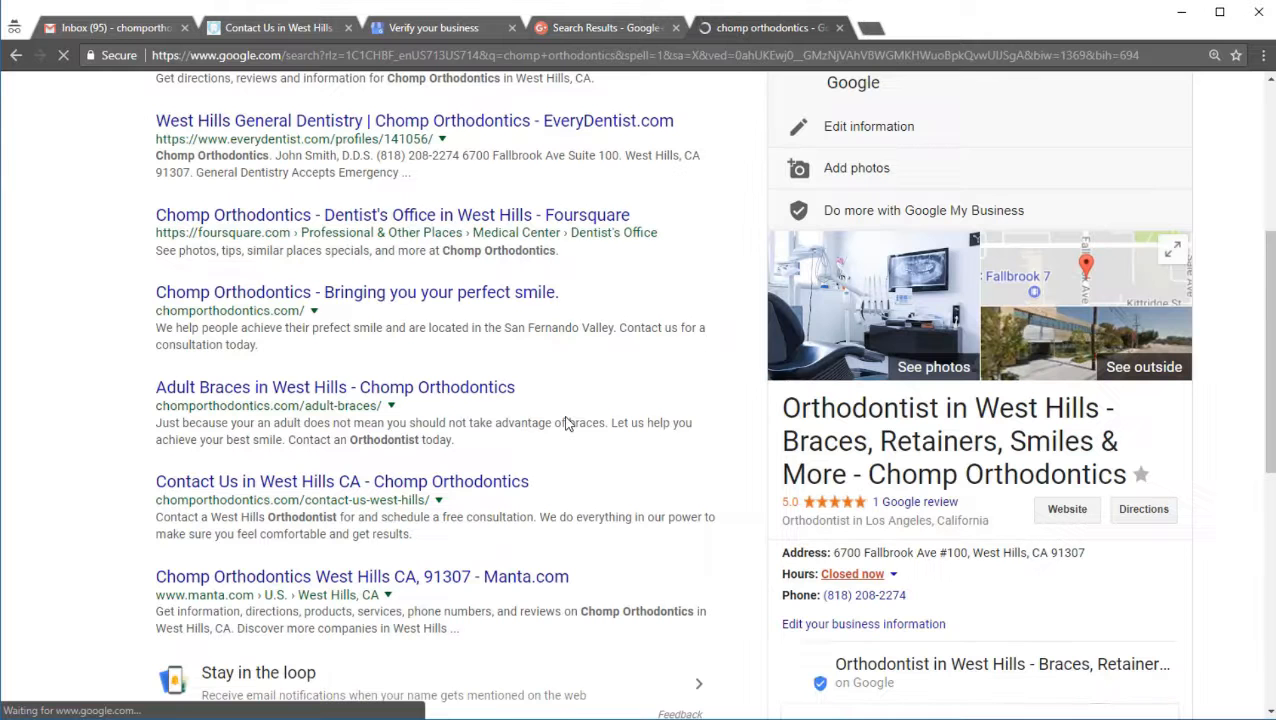
scroll(565, 424, down, 2)
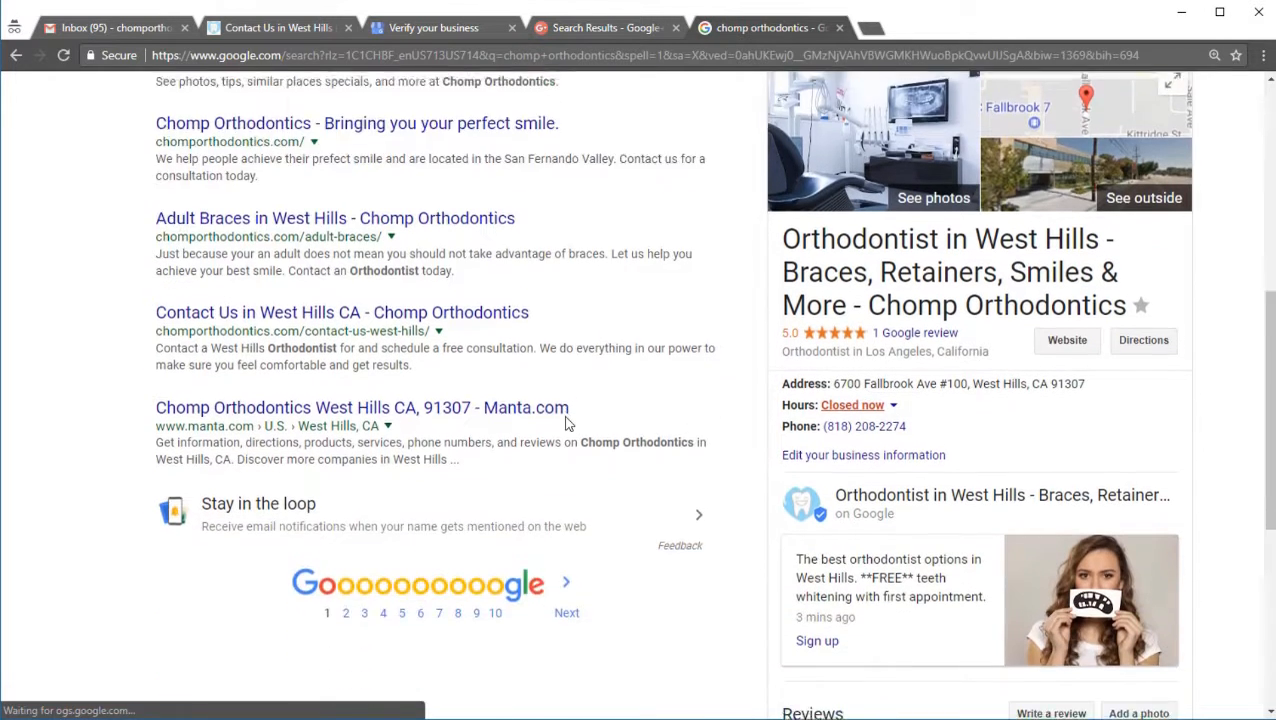
click(1045, 537)
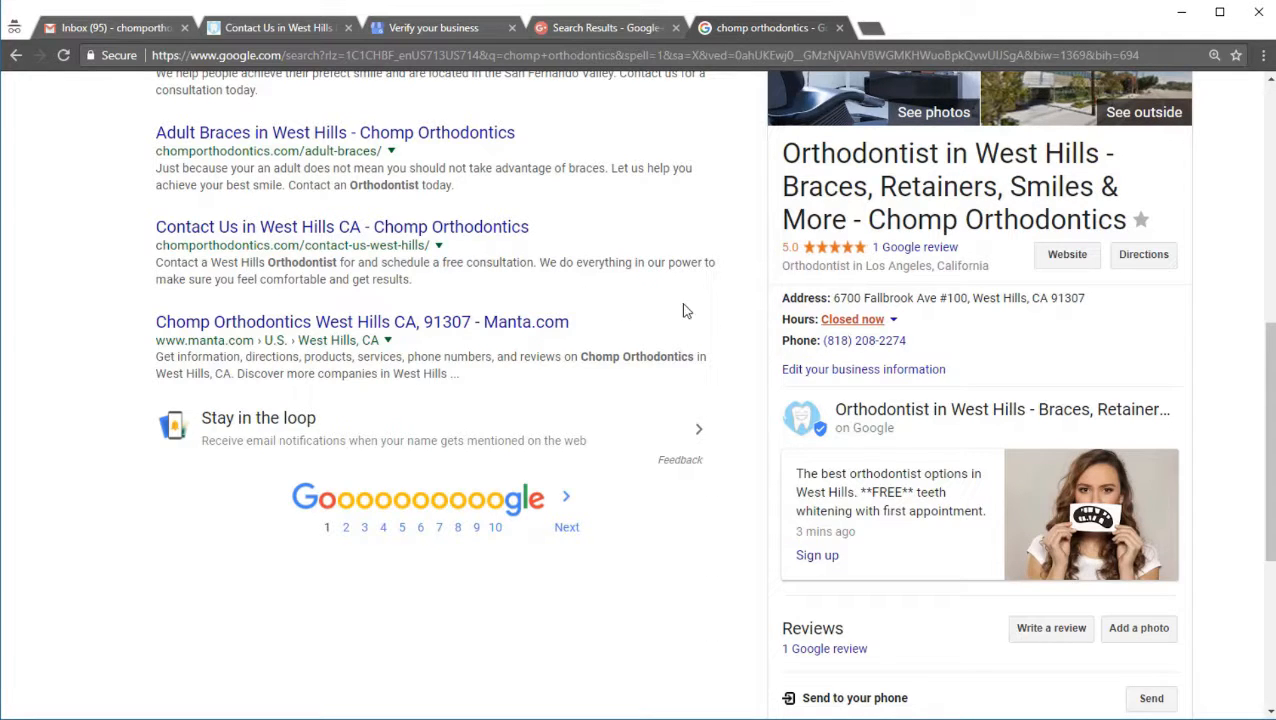
scroll(940, 313, up, 3)
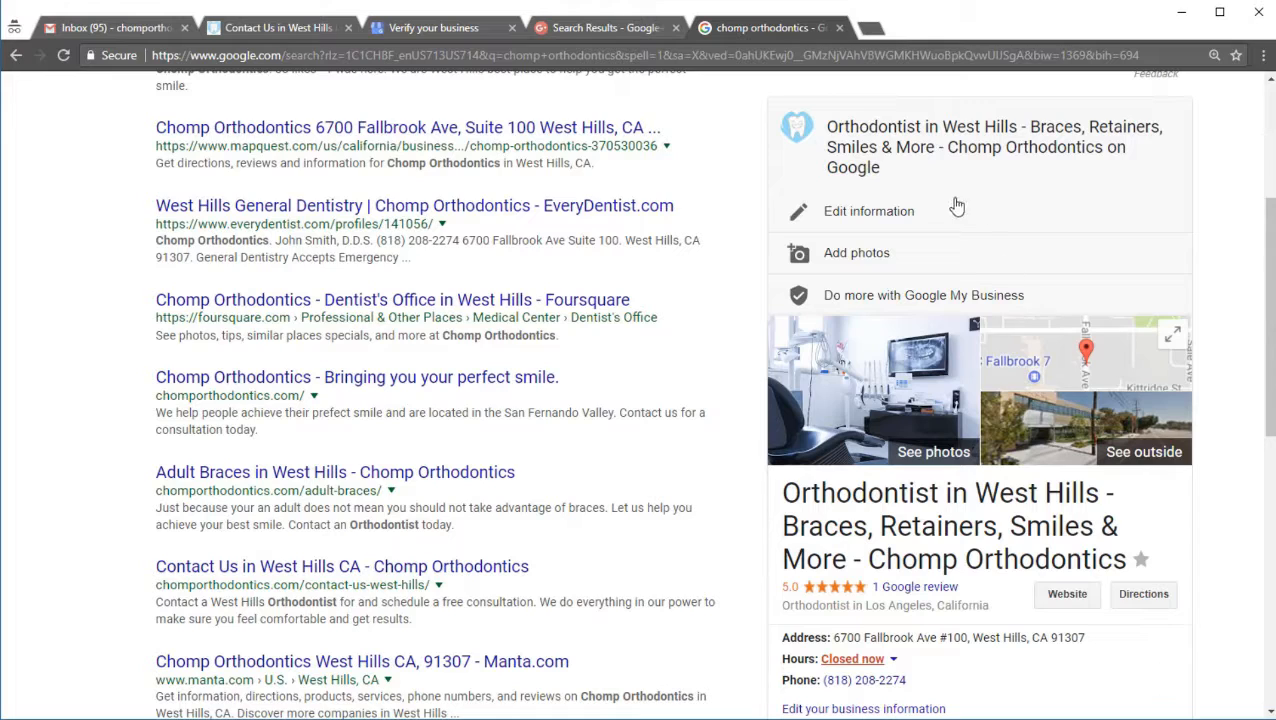
scroll(895, 370, down, 4)
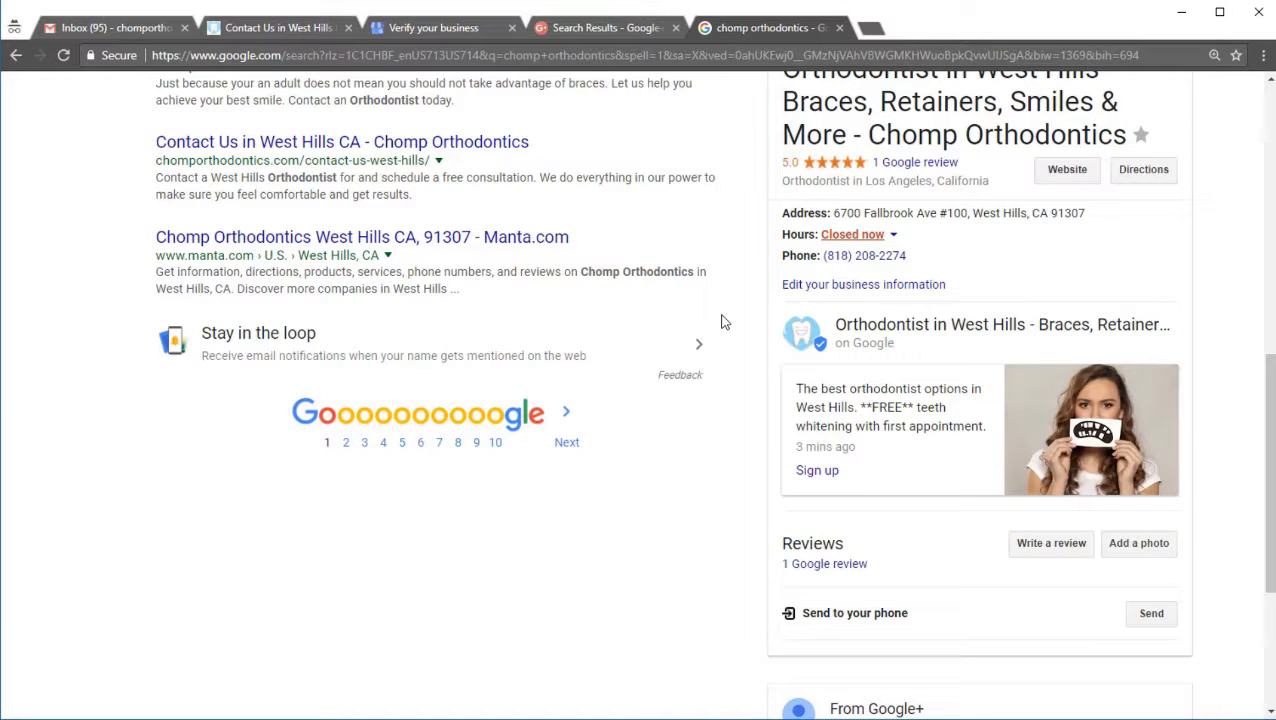
scroll(724, 322, up, 1)
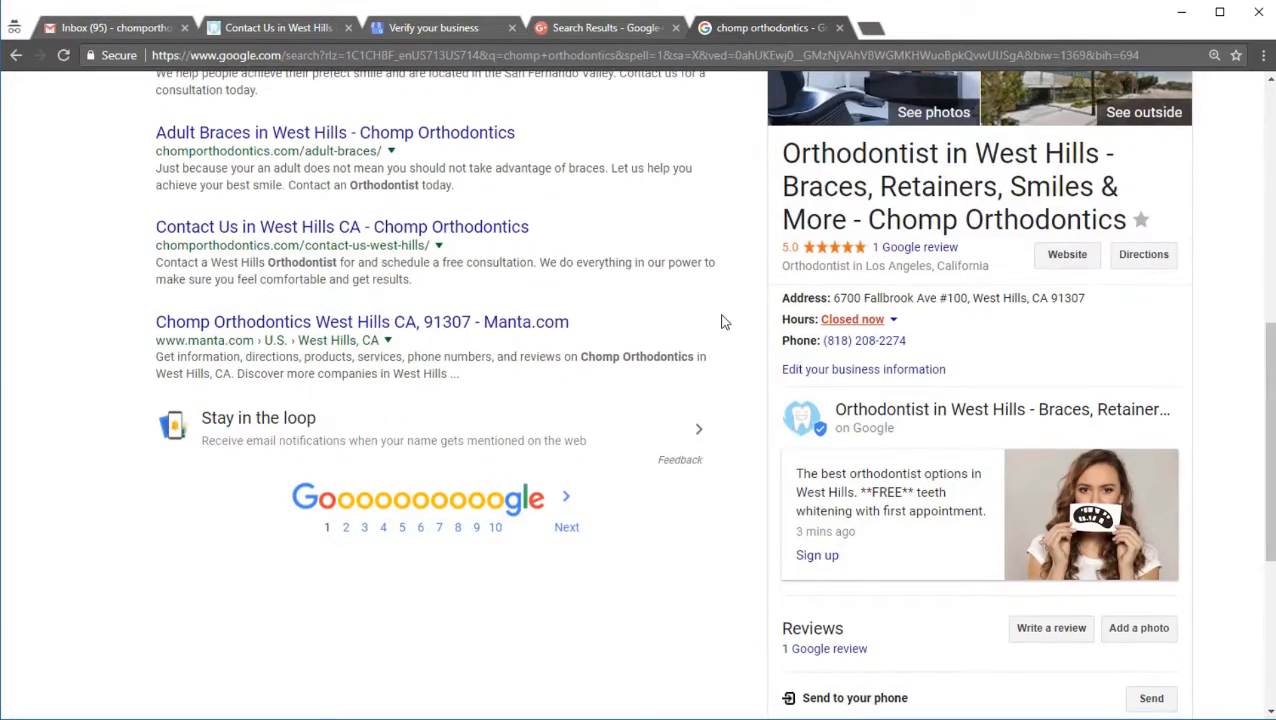
scroll(724, 322, up, 7)
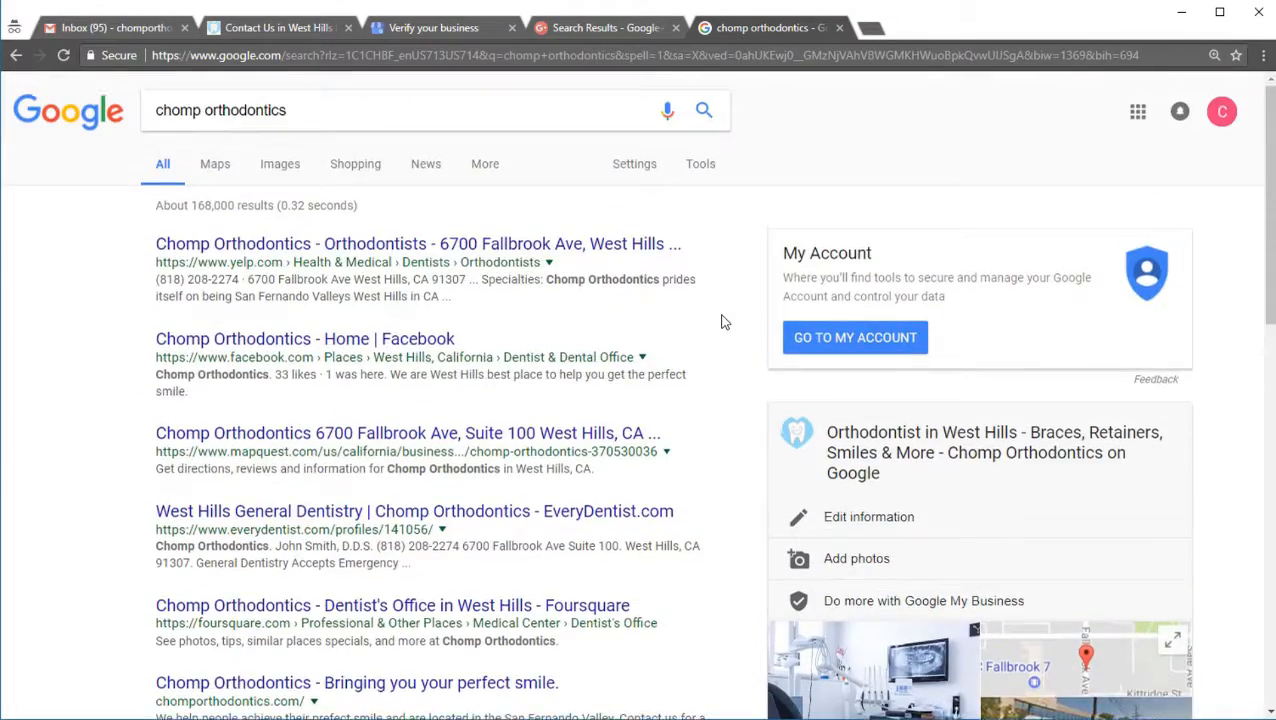
scroll(724, 322, down, 7)
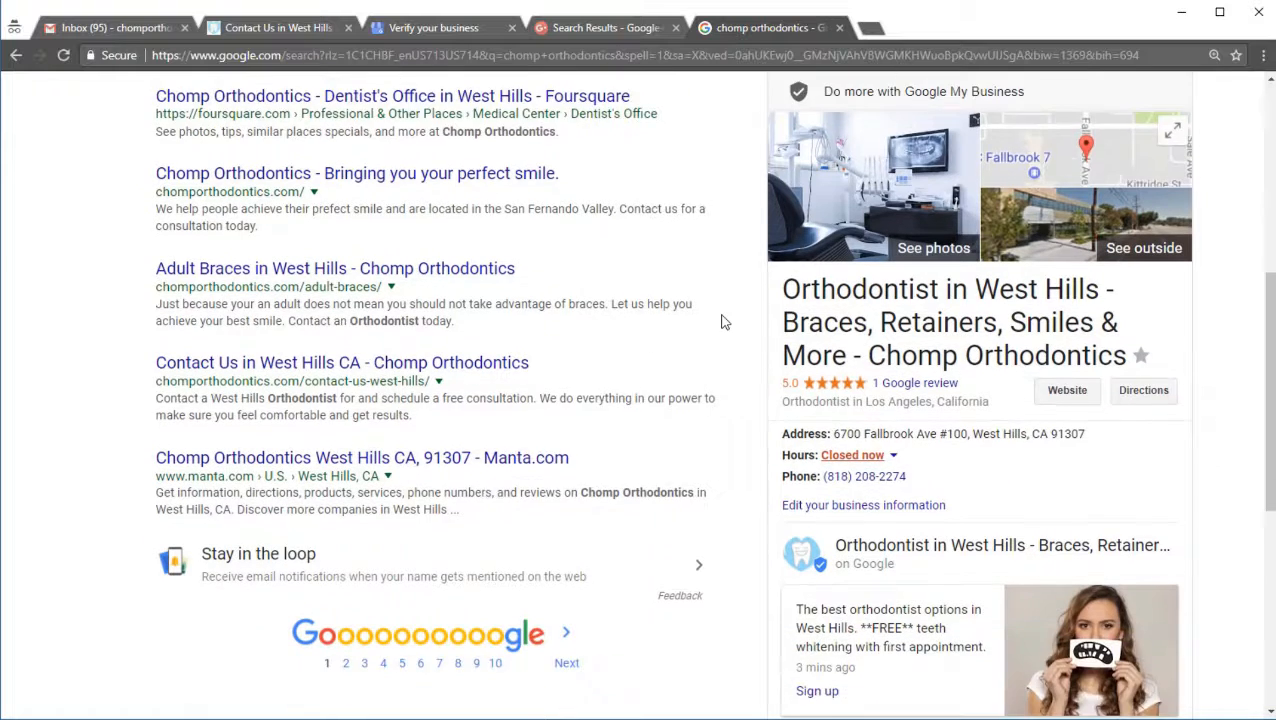